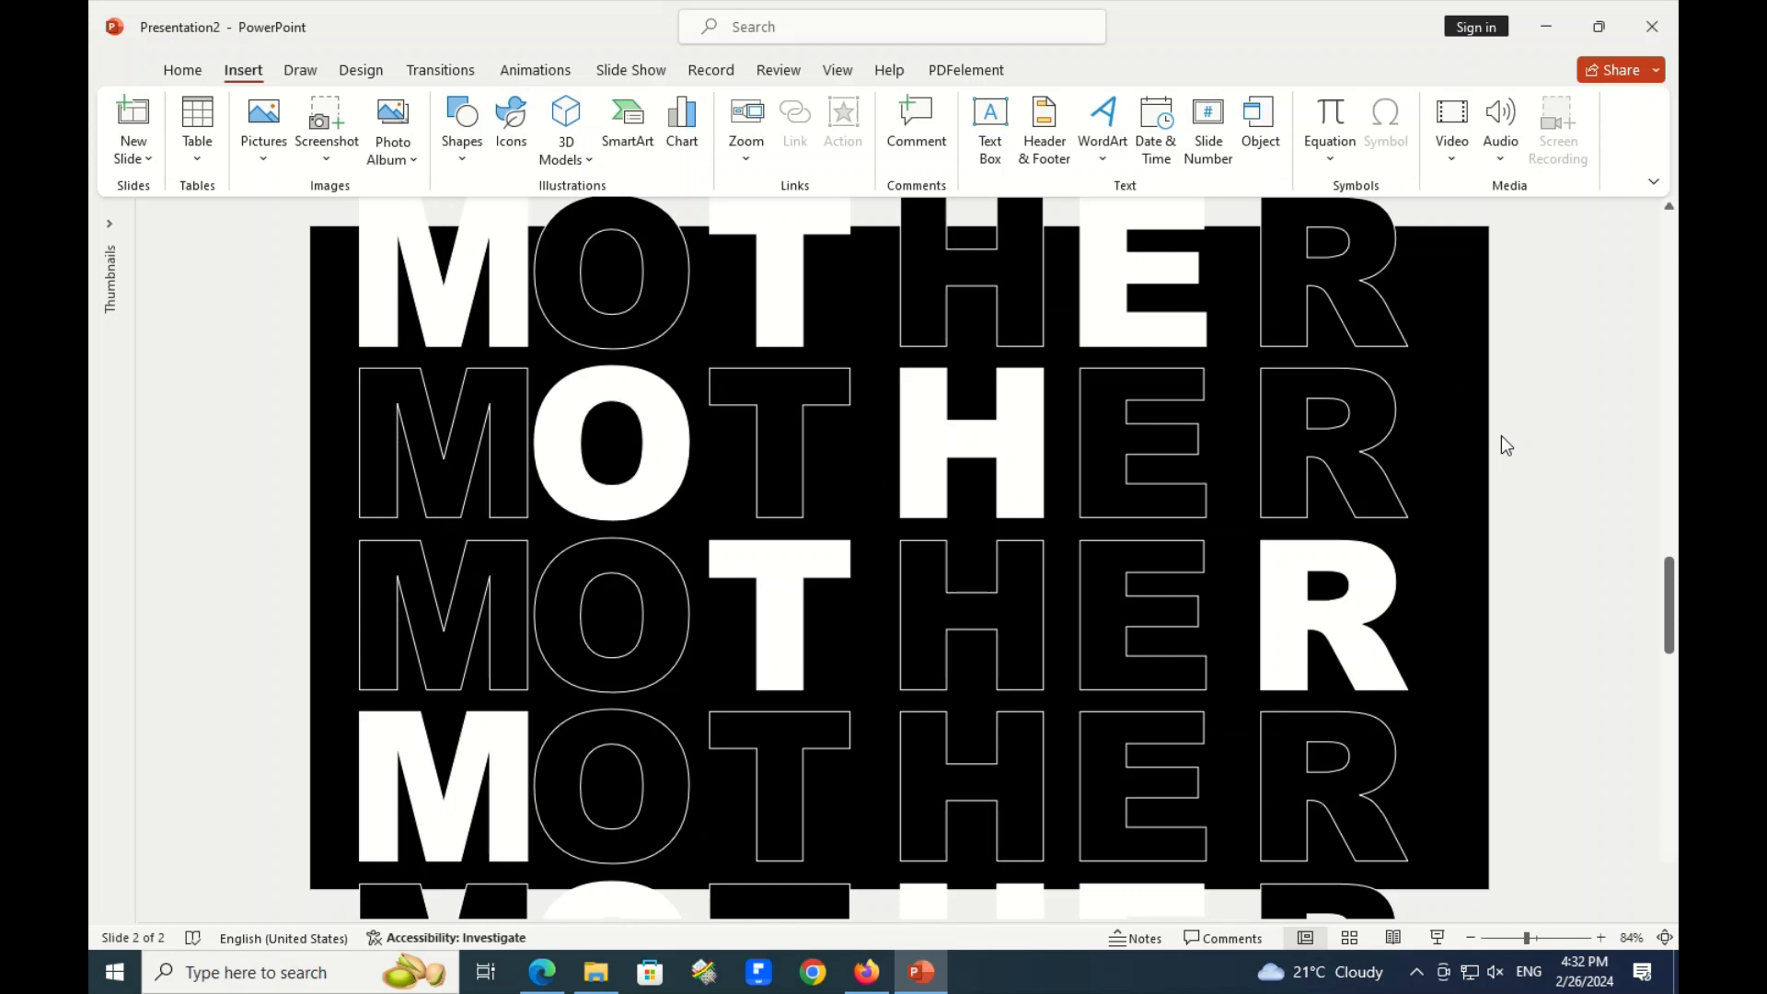
Create a new presentation with an empty slide, removing the title and subtitle placeholders, and collapse the slide thumbnails.
key(ctrl+n)
key(ctrl+a)
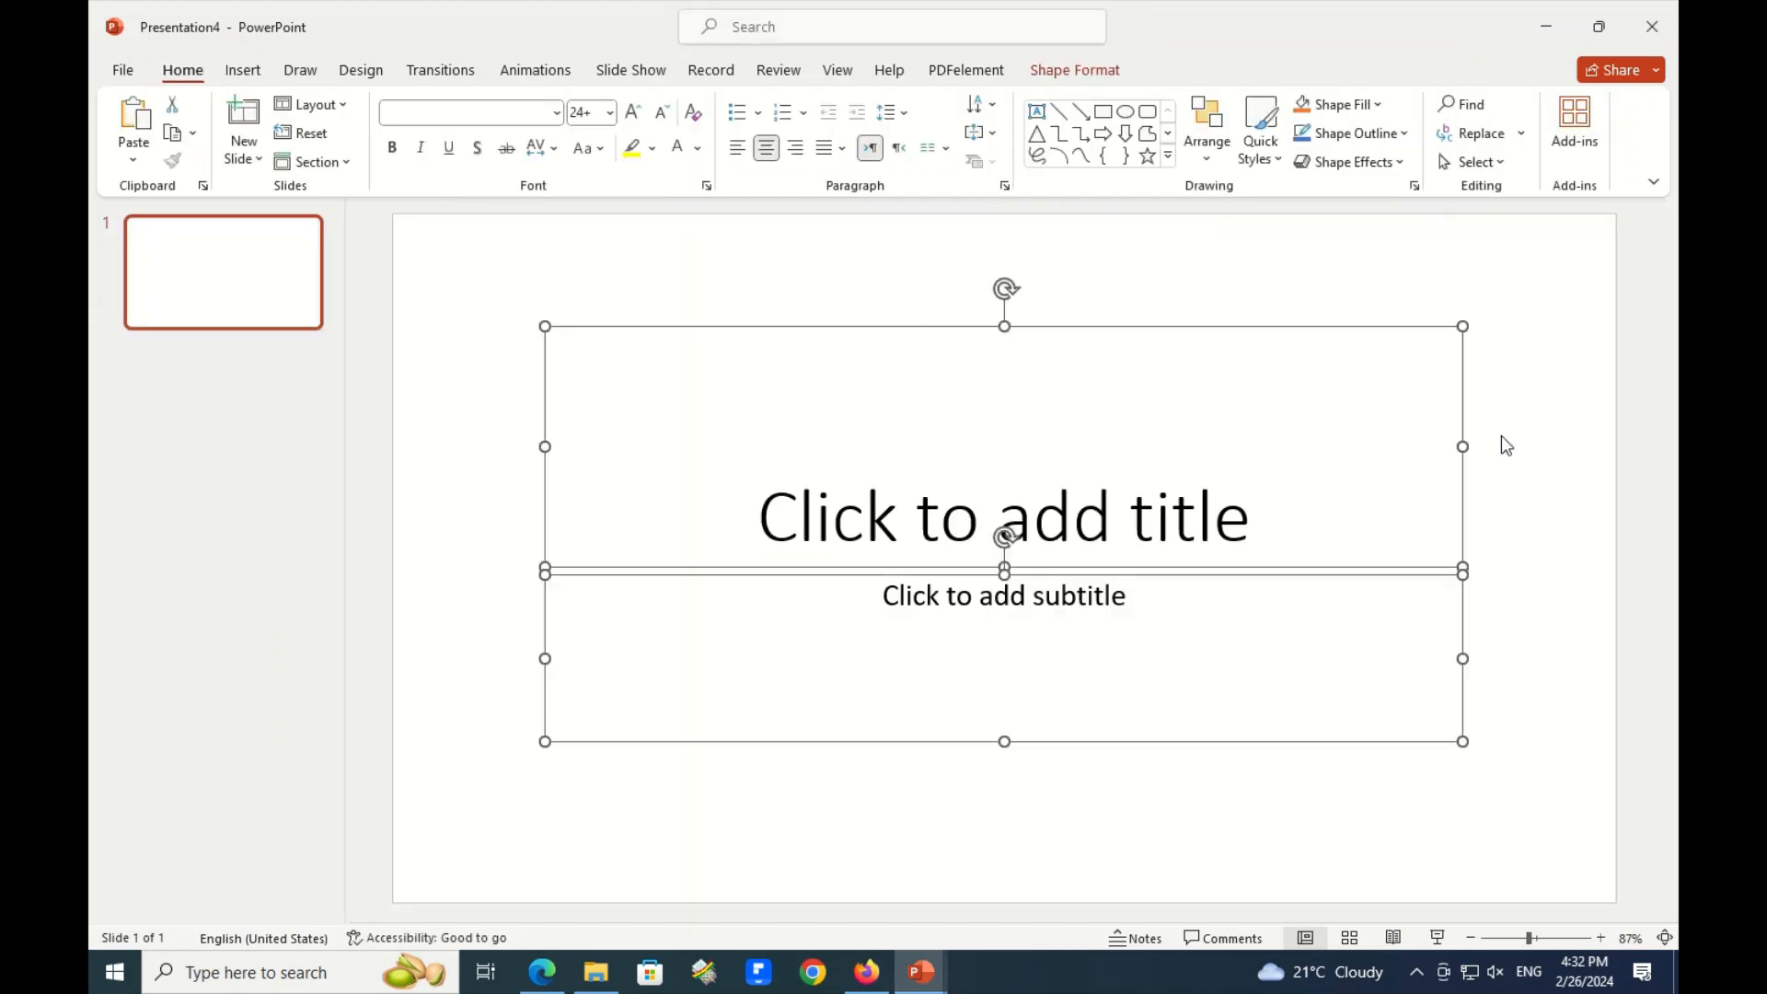
key(Delete)
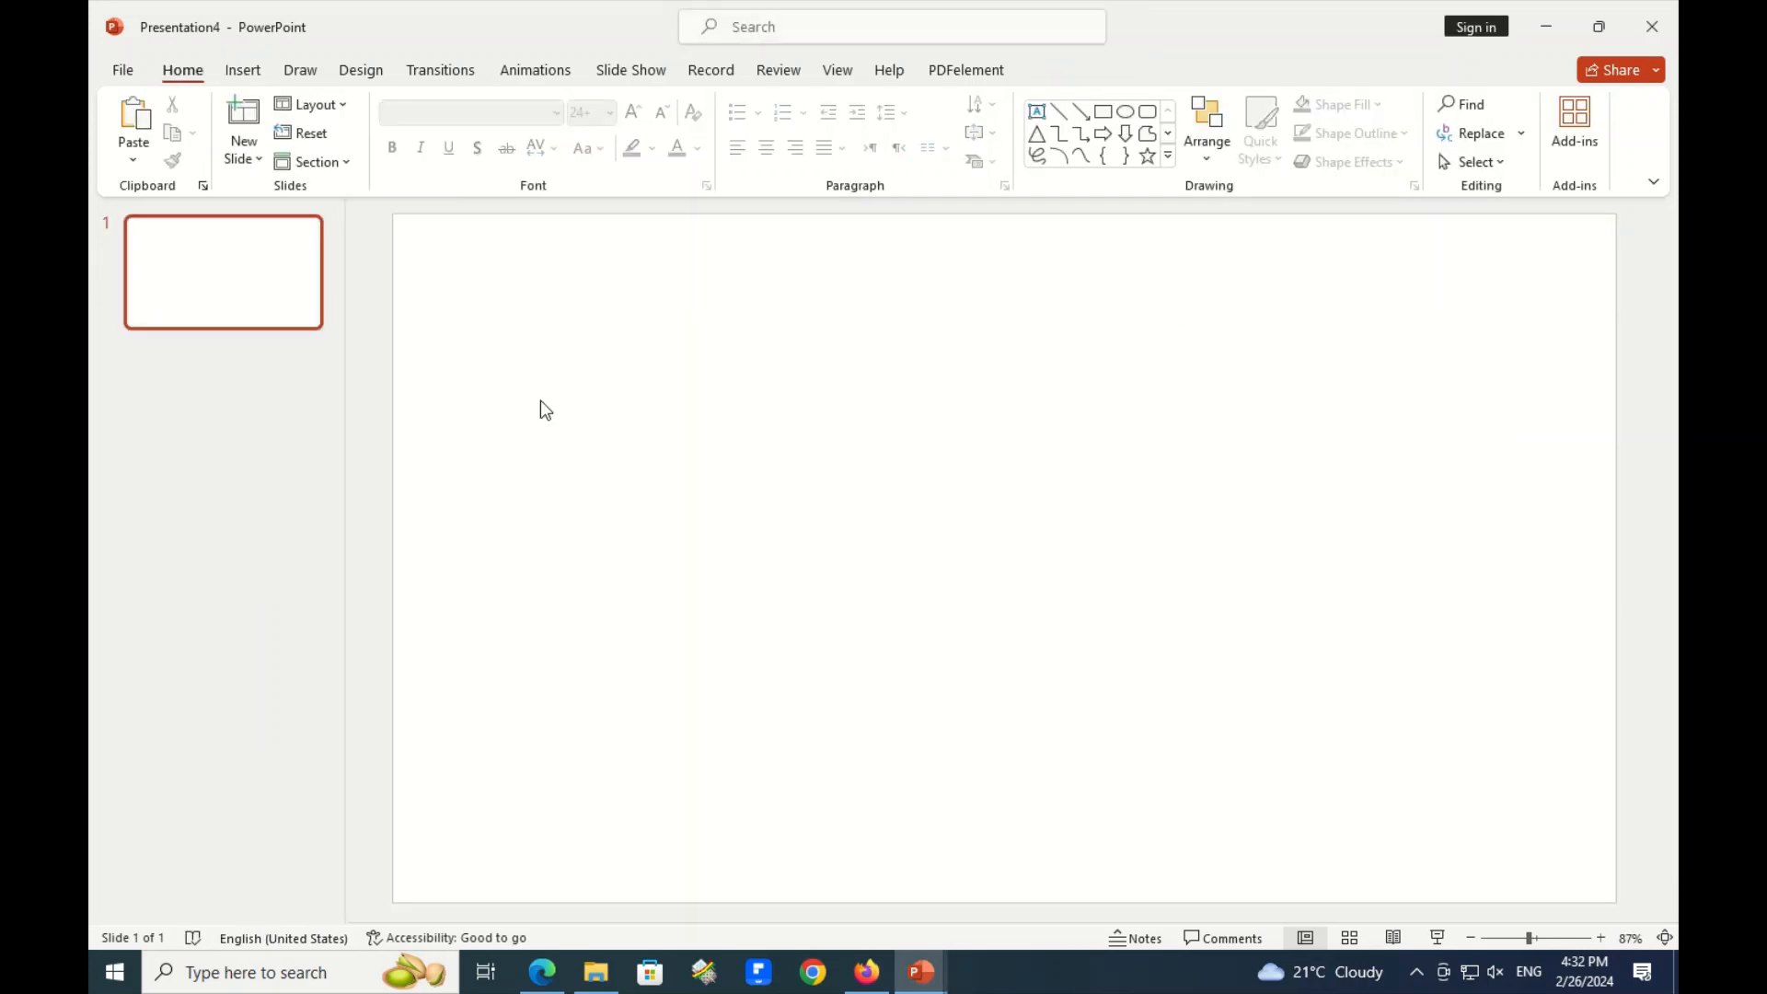
drag(340, 446, 109, 447)
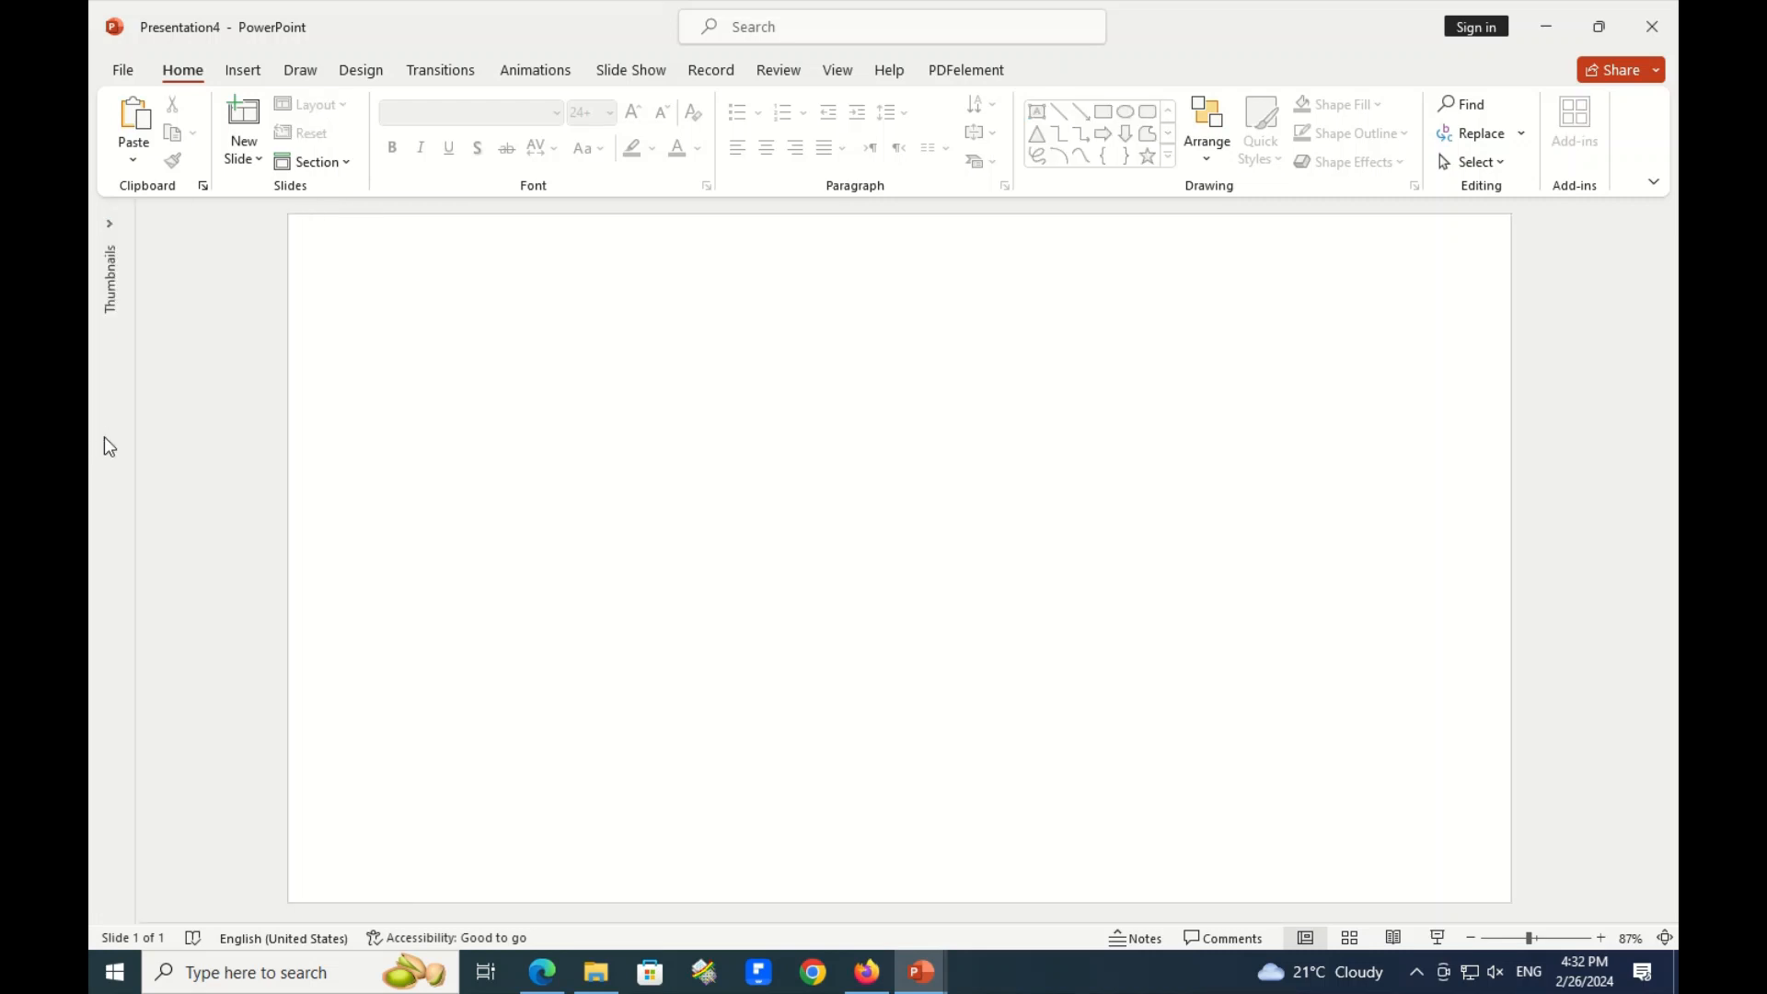
Add a text box in the slide's upper-left area containing a vertical column of fourteen letters M, one per line.
click(1036, 111)
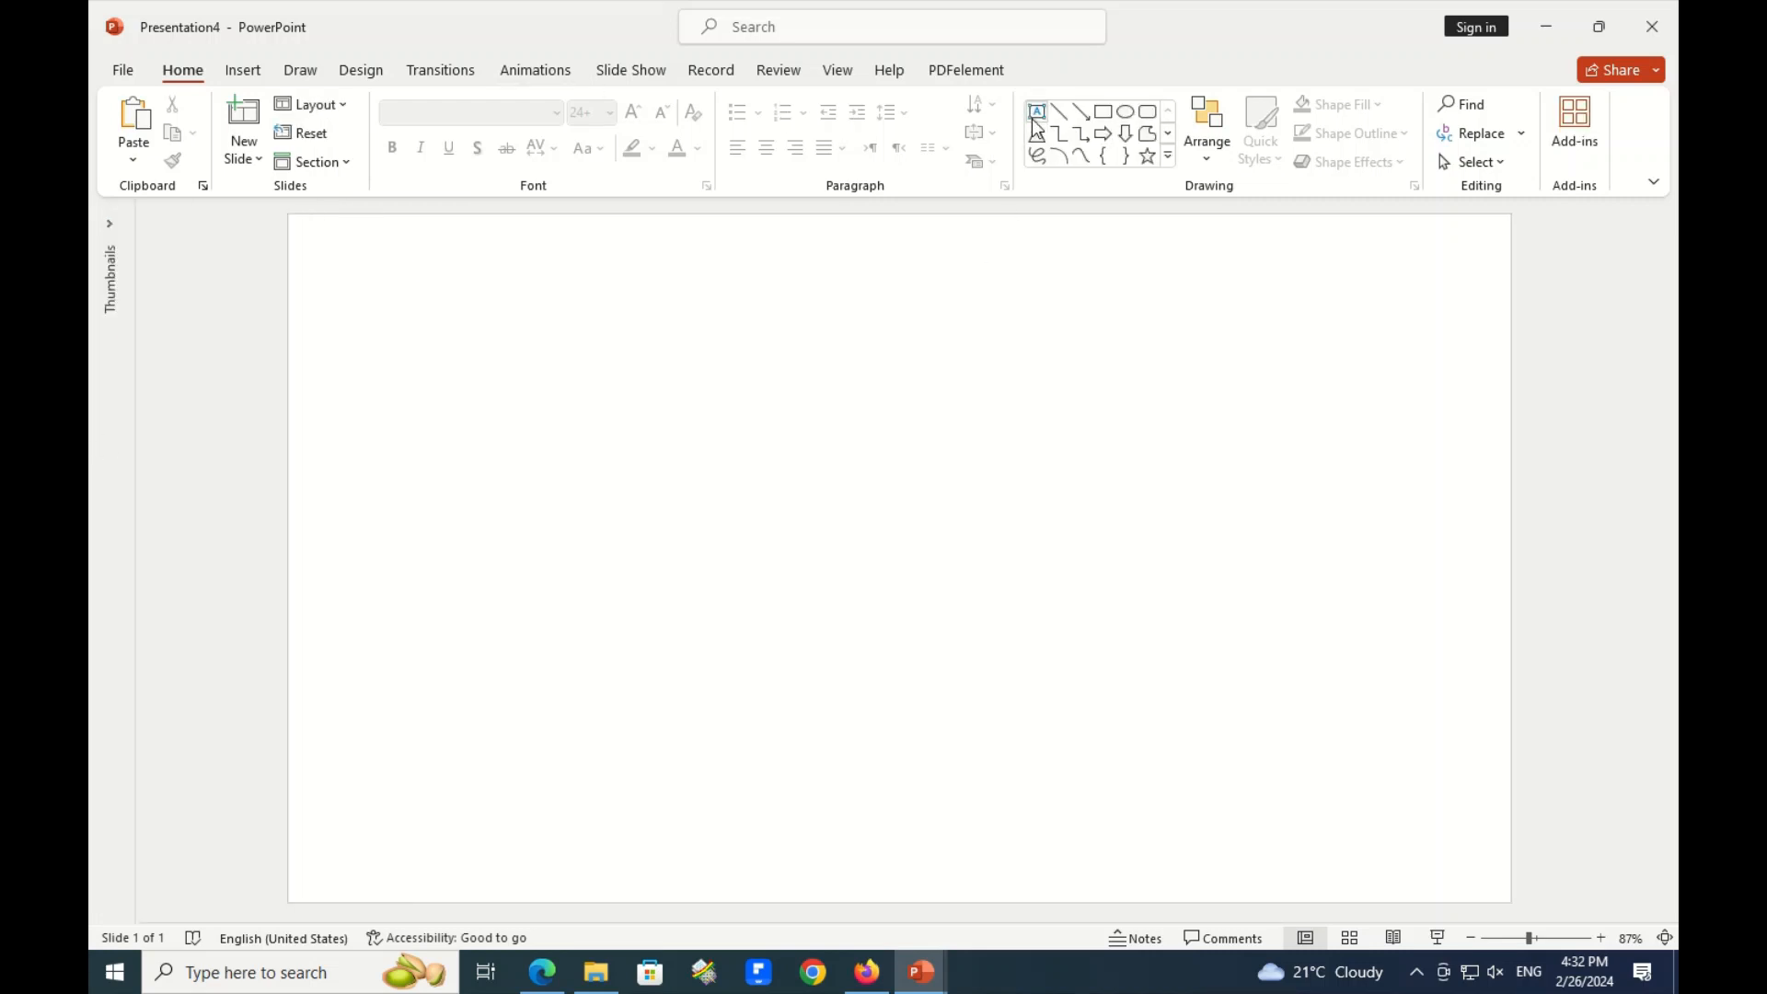
click(343, 293)
text(M)
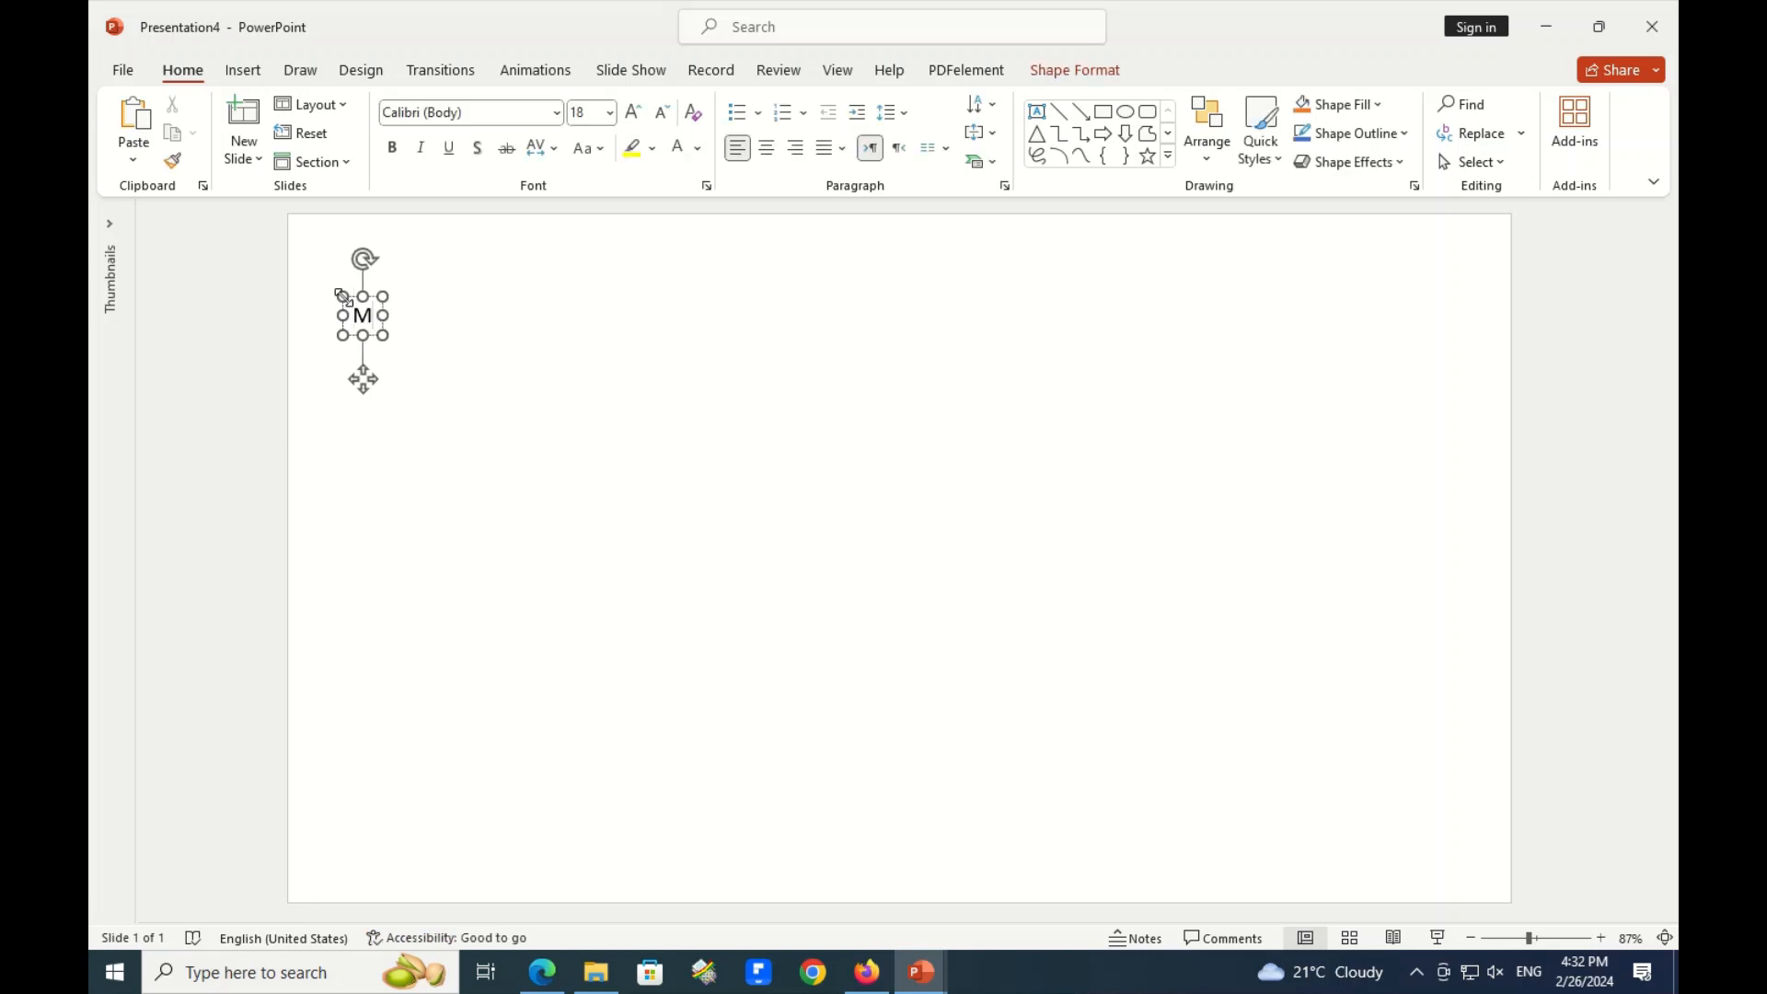
text(M M M M M )
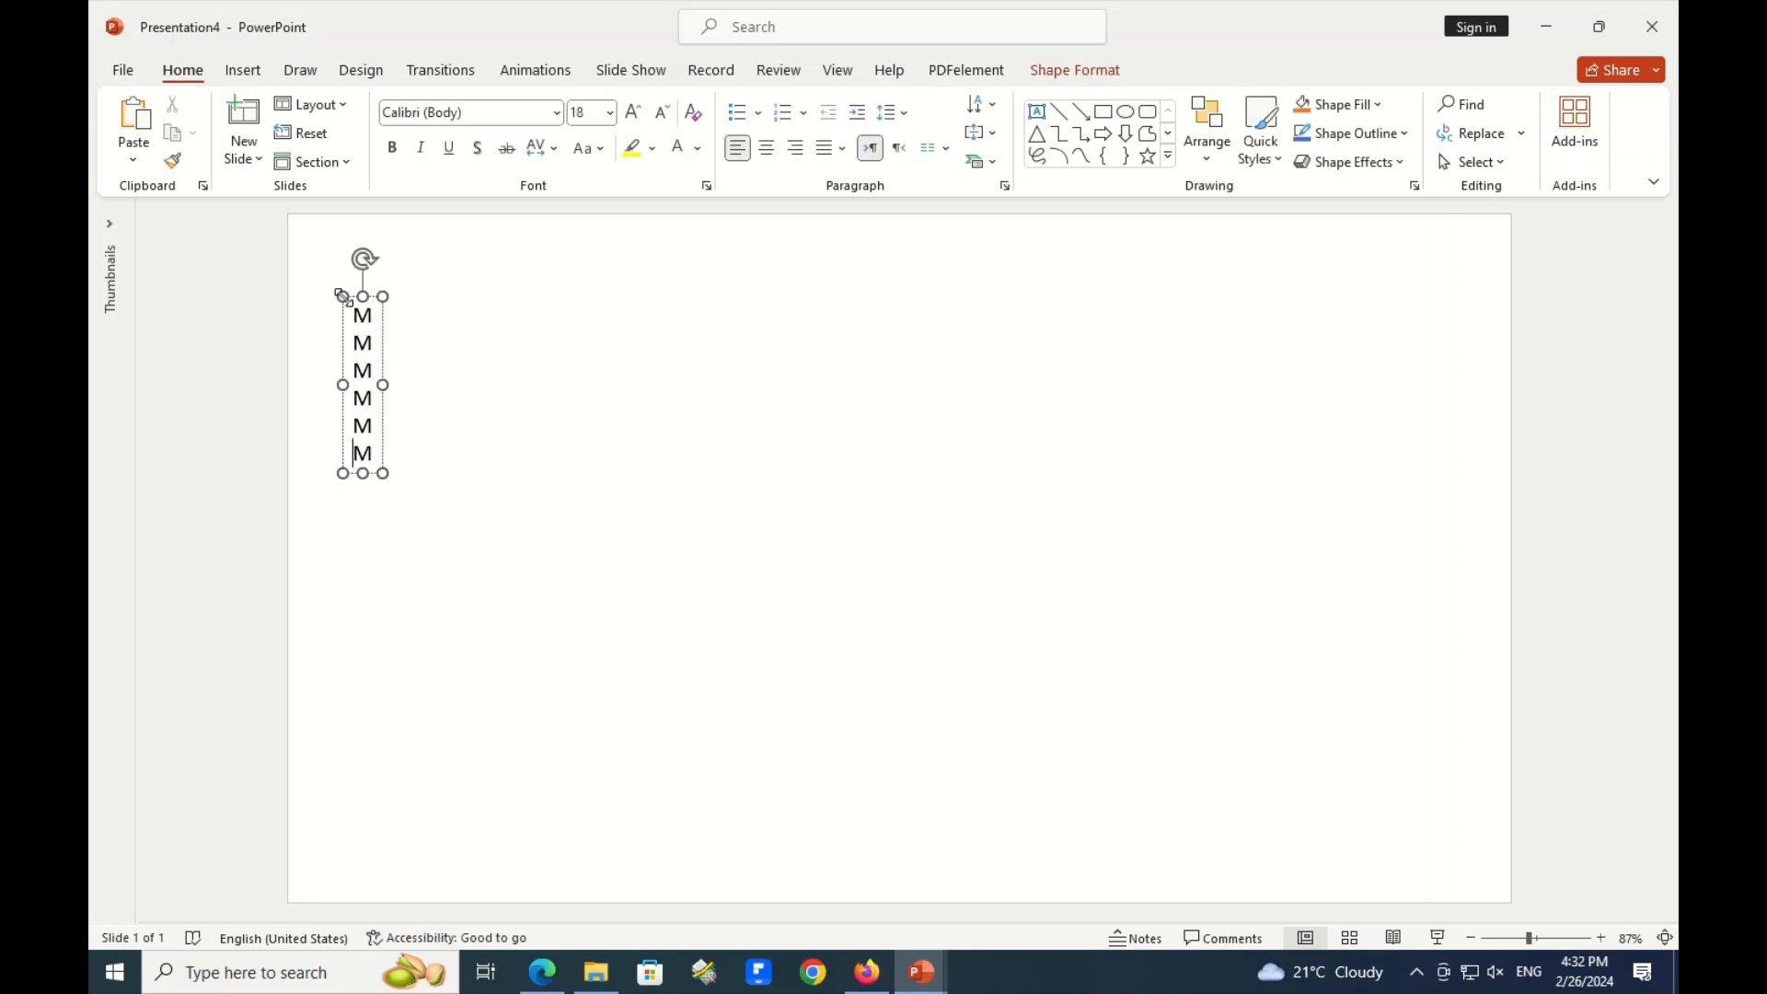
text( M M M M )
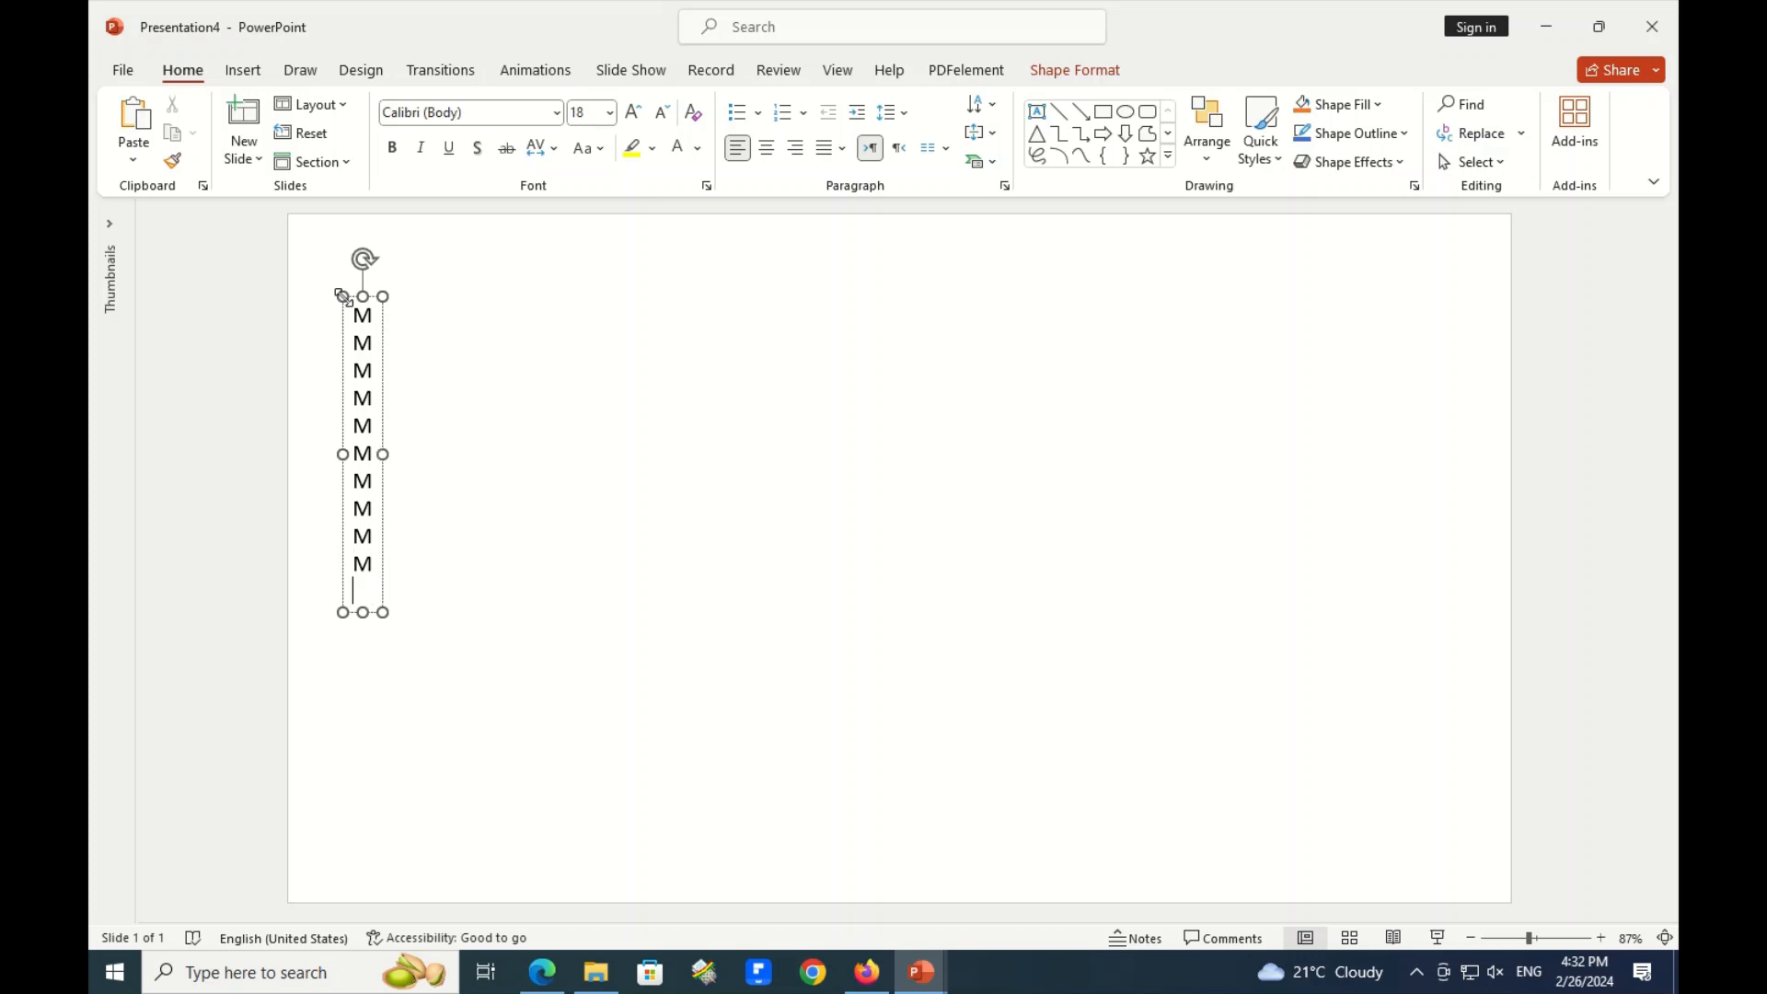
text(M M M )
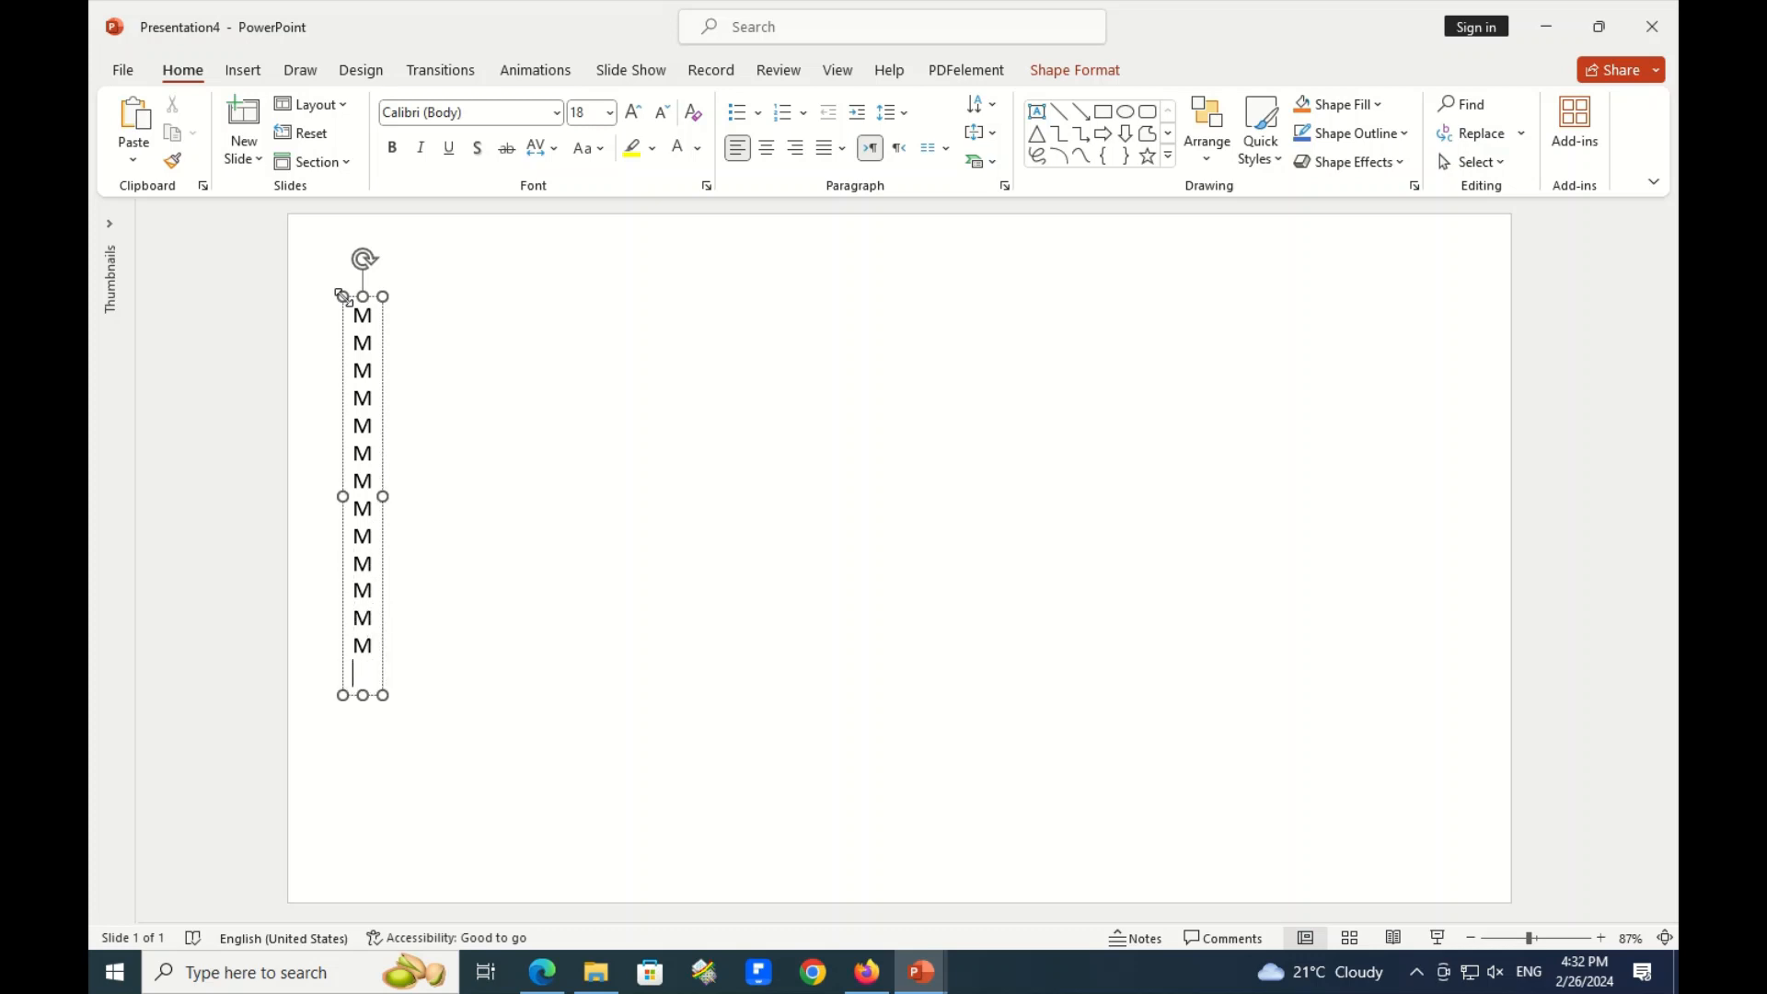
text(M)
Format all the M letters in Arial Black at size 170.
key(ctrl+a)
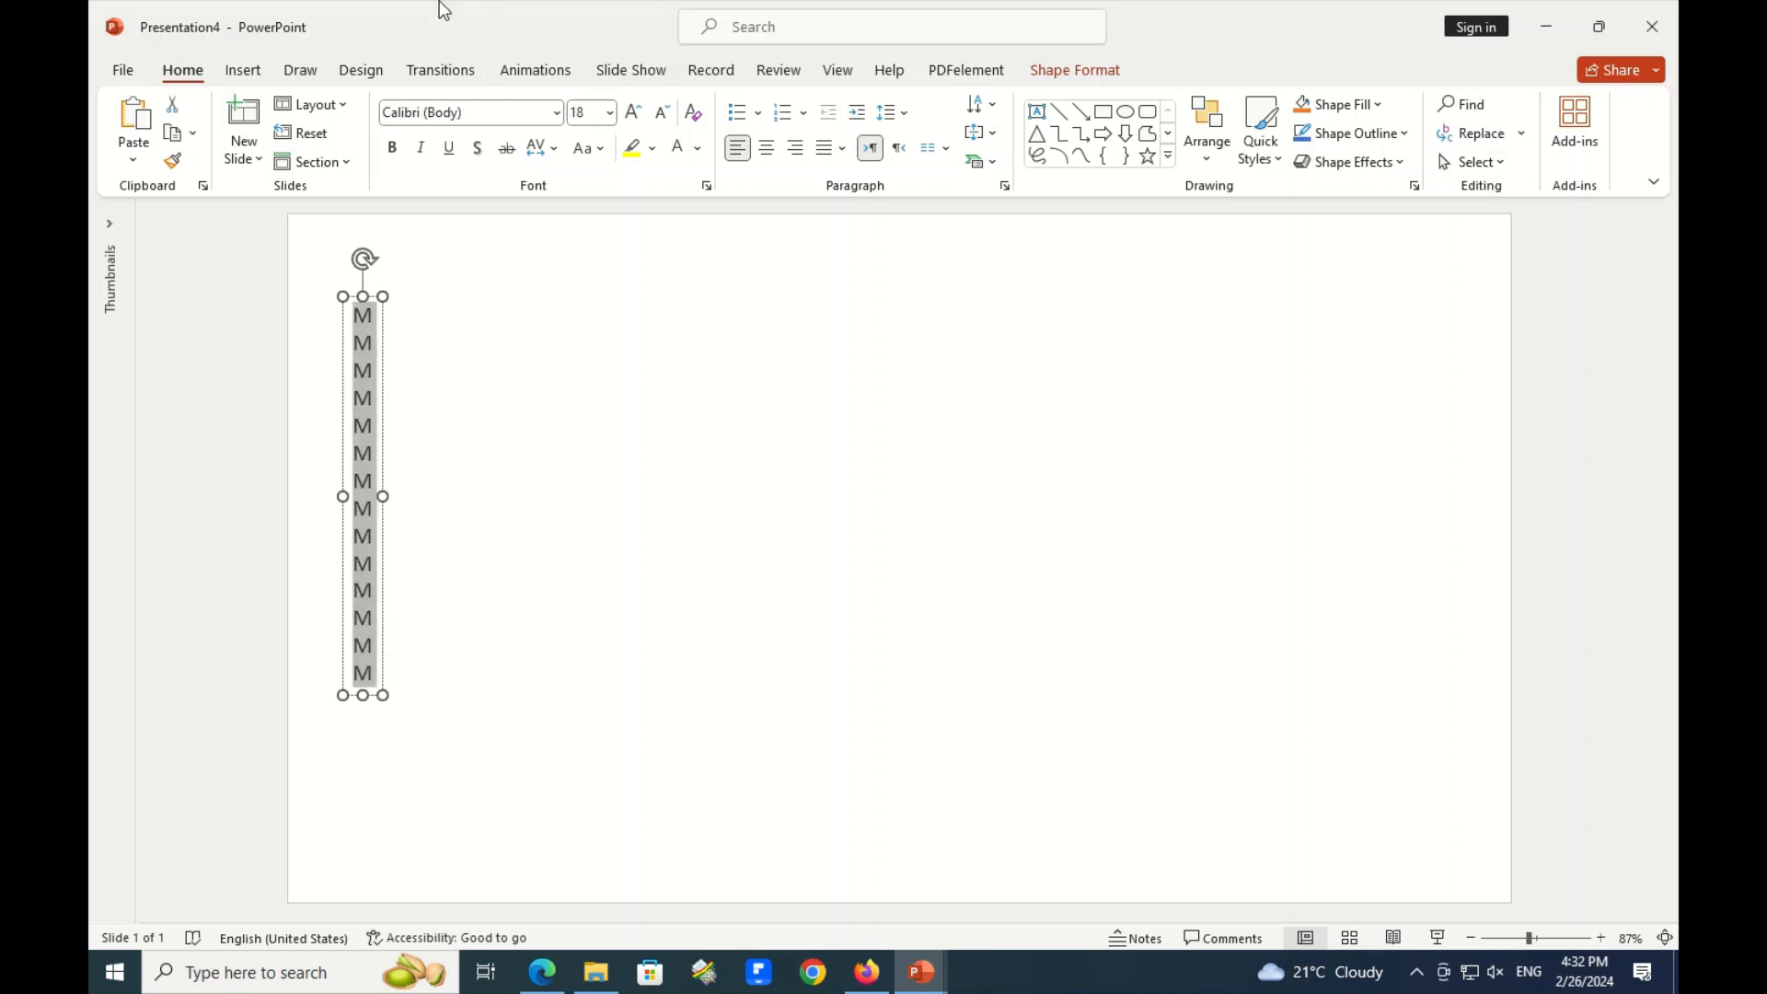
click(556, 111)
click(451, 456)
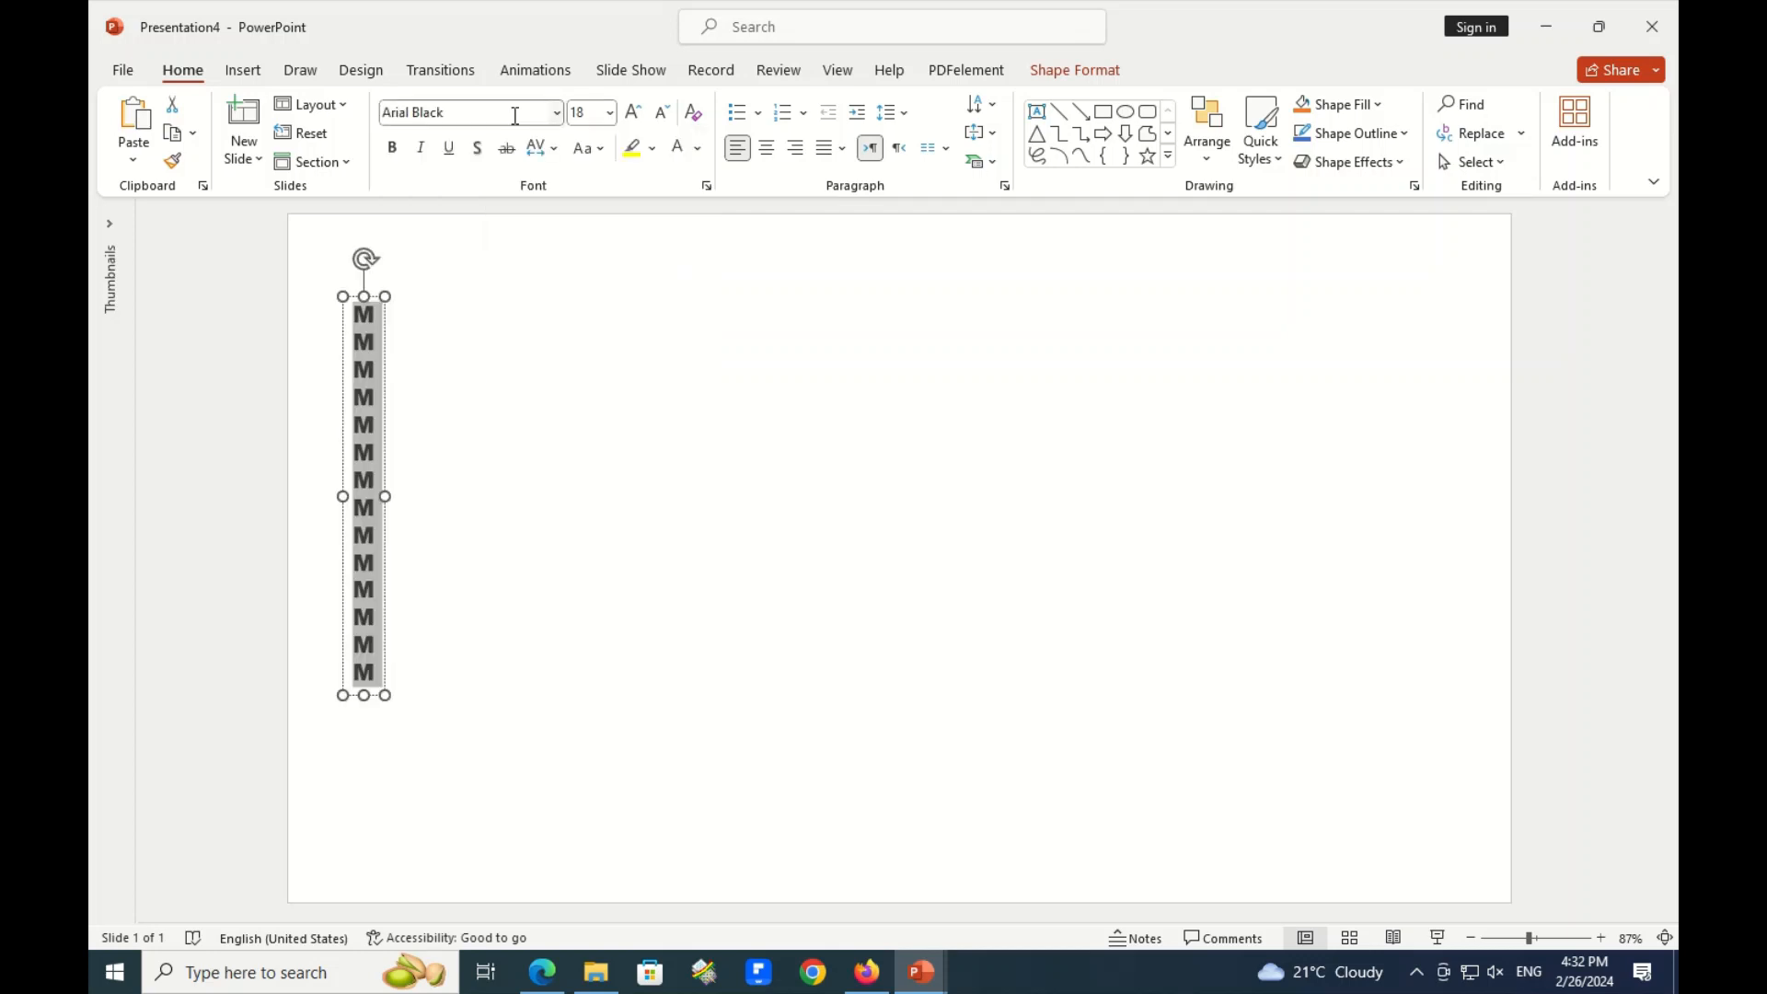
click(590, 111)
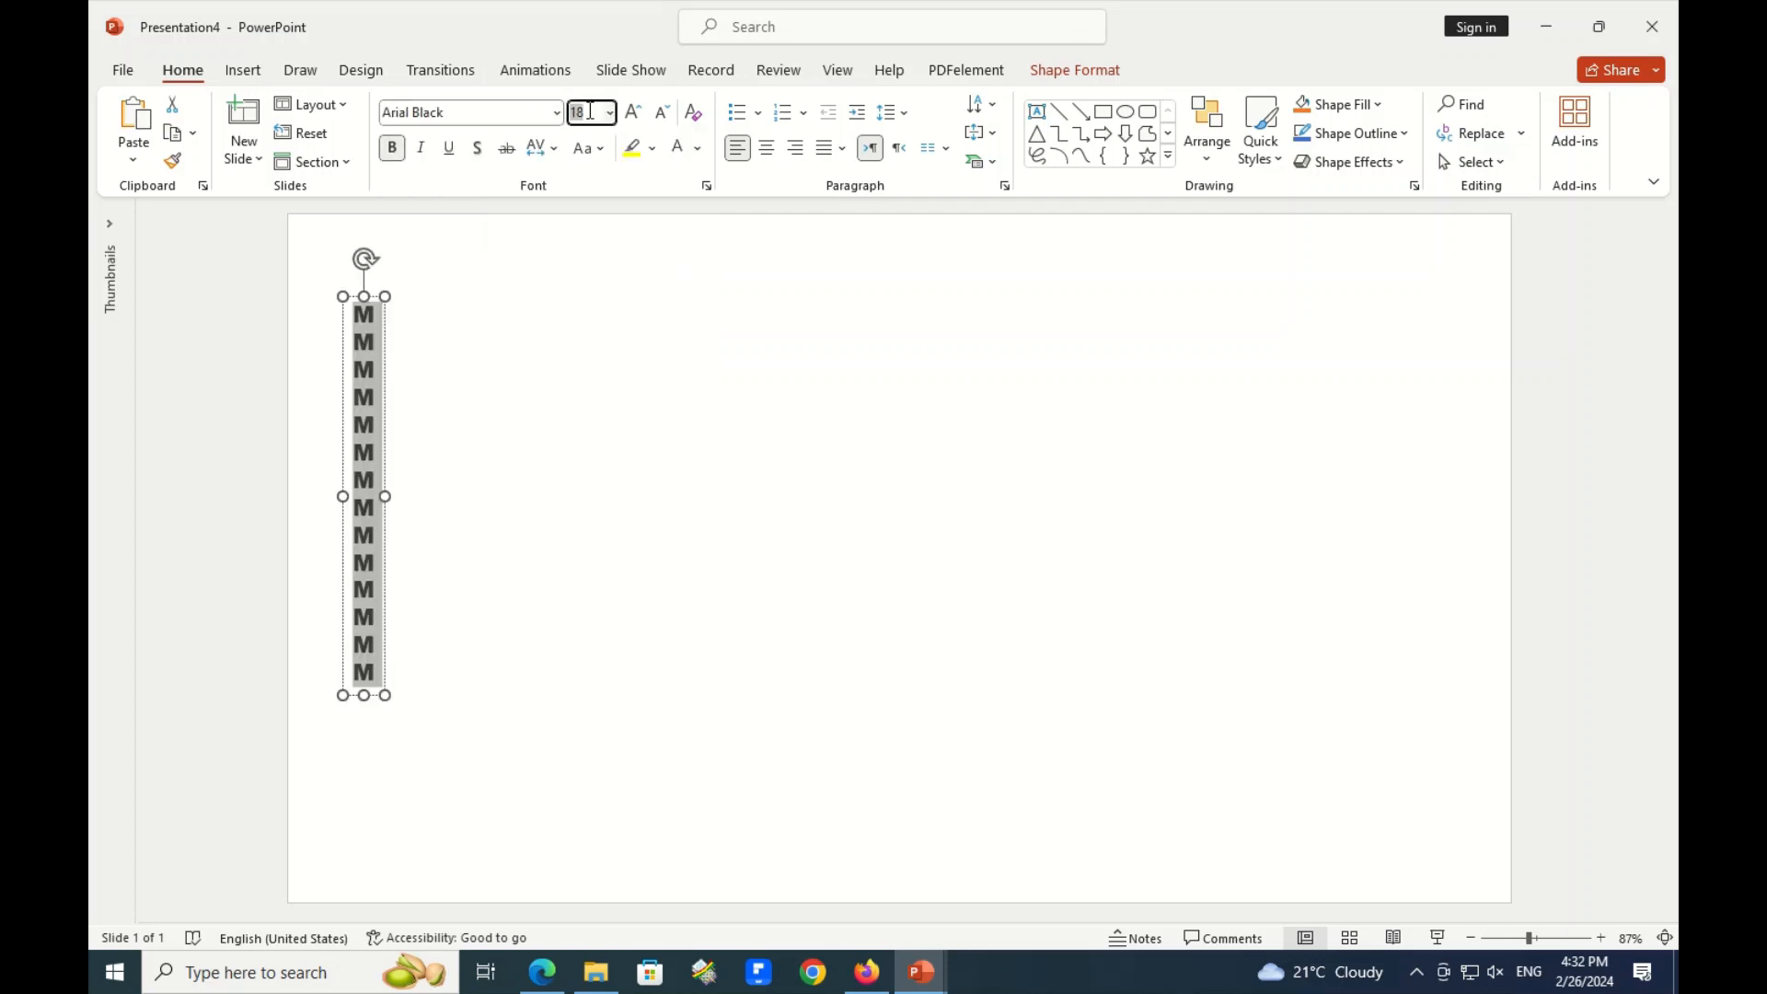
text(170)
key(Return)
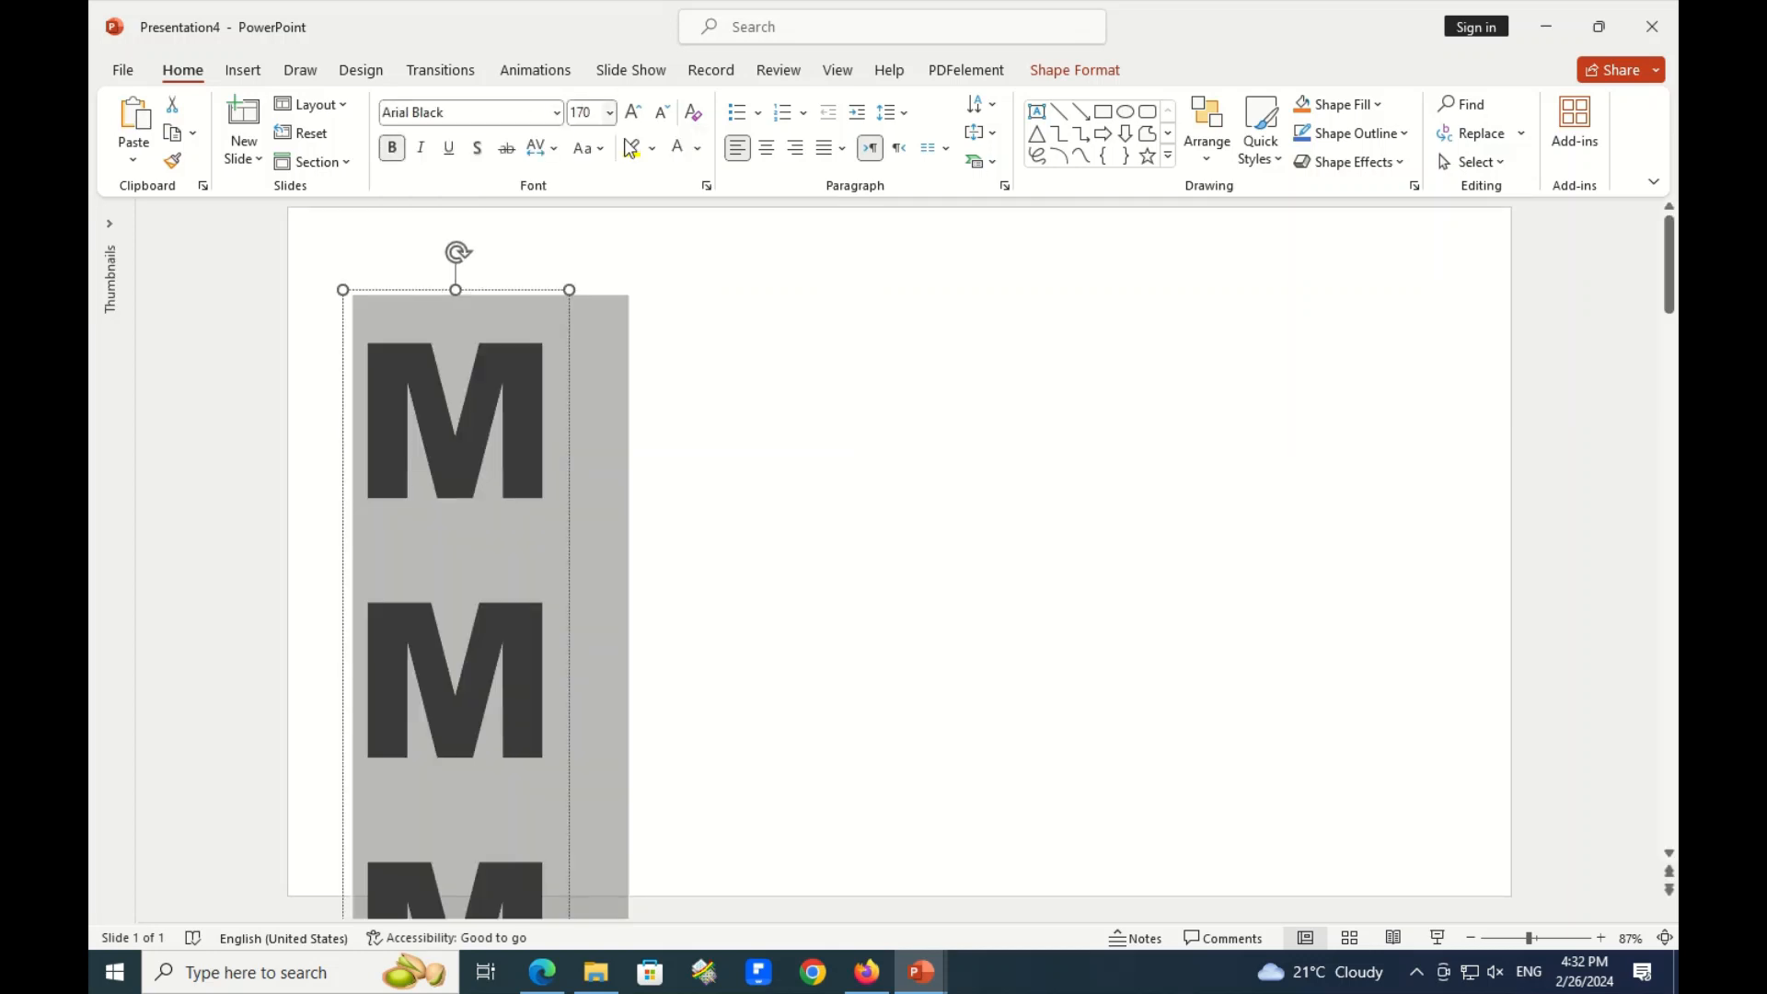
Set the line spacing of the M column to Exactly 140 pt.
click(1005, 188)
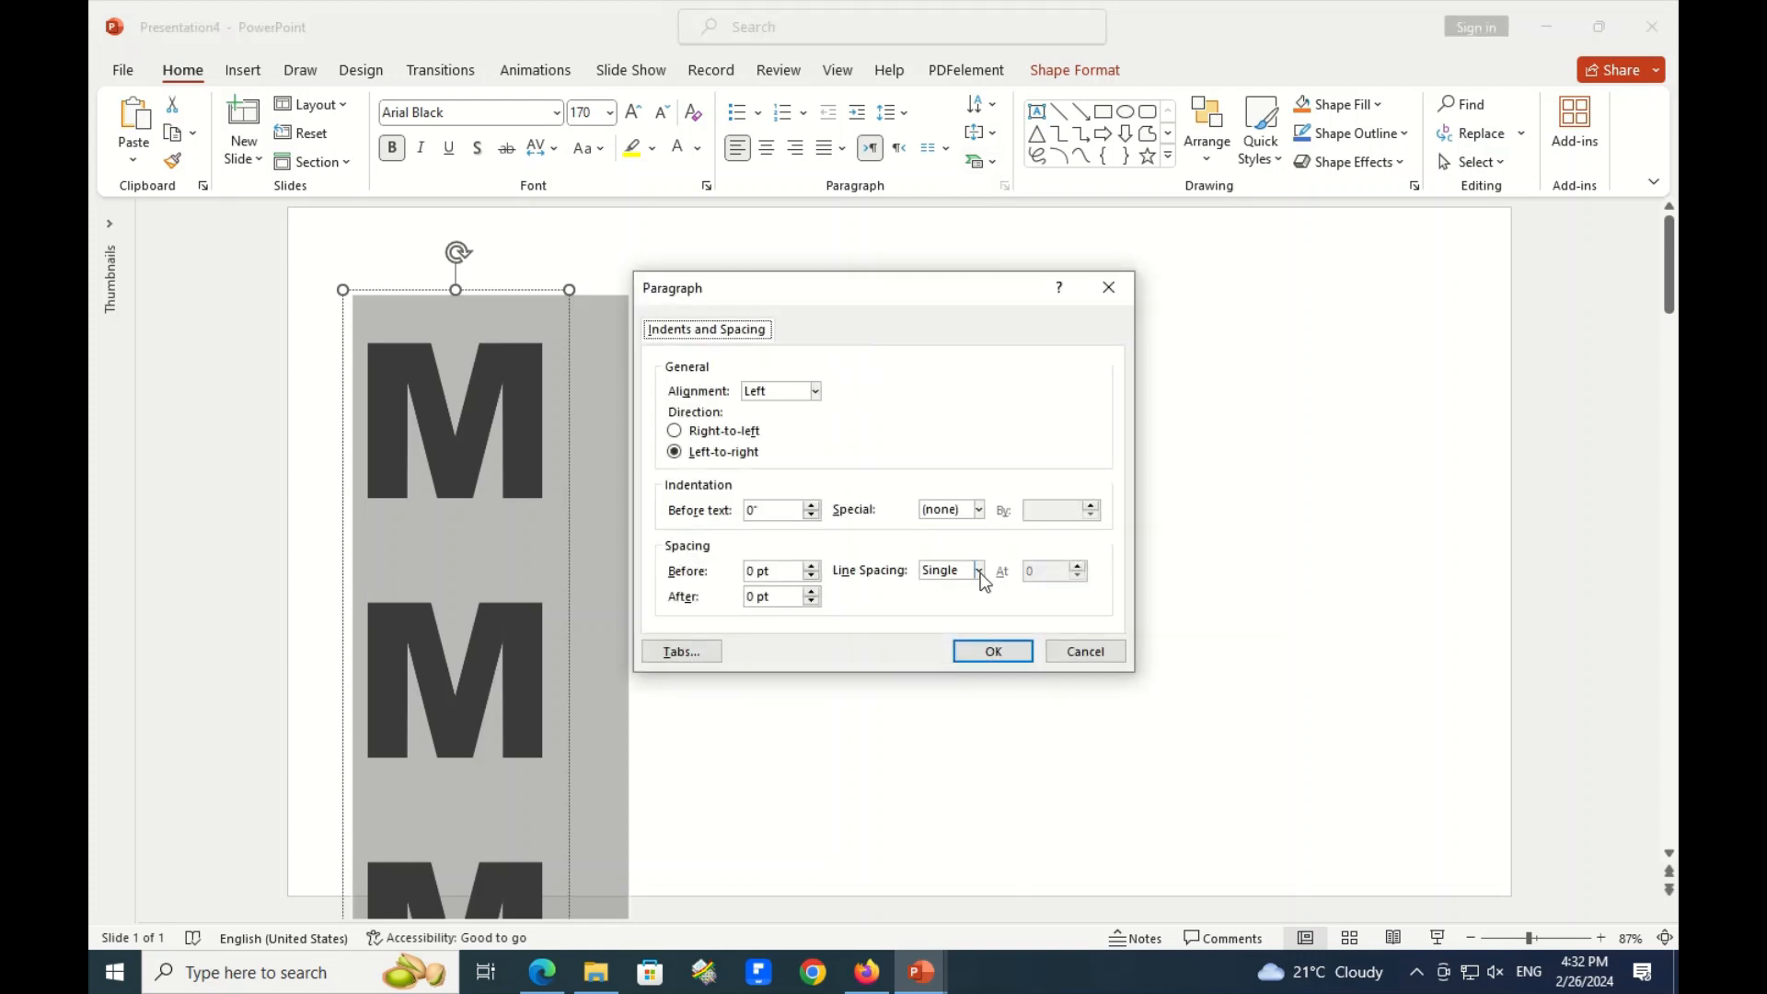
click(979, 571)
click(936, 654)
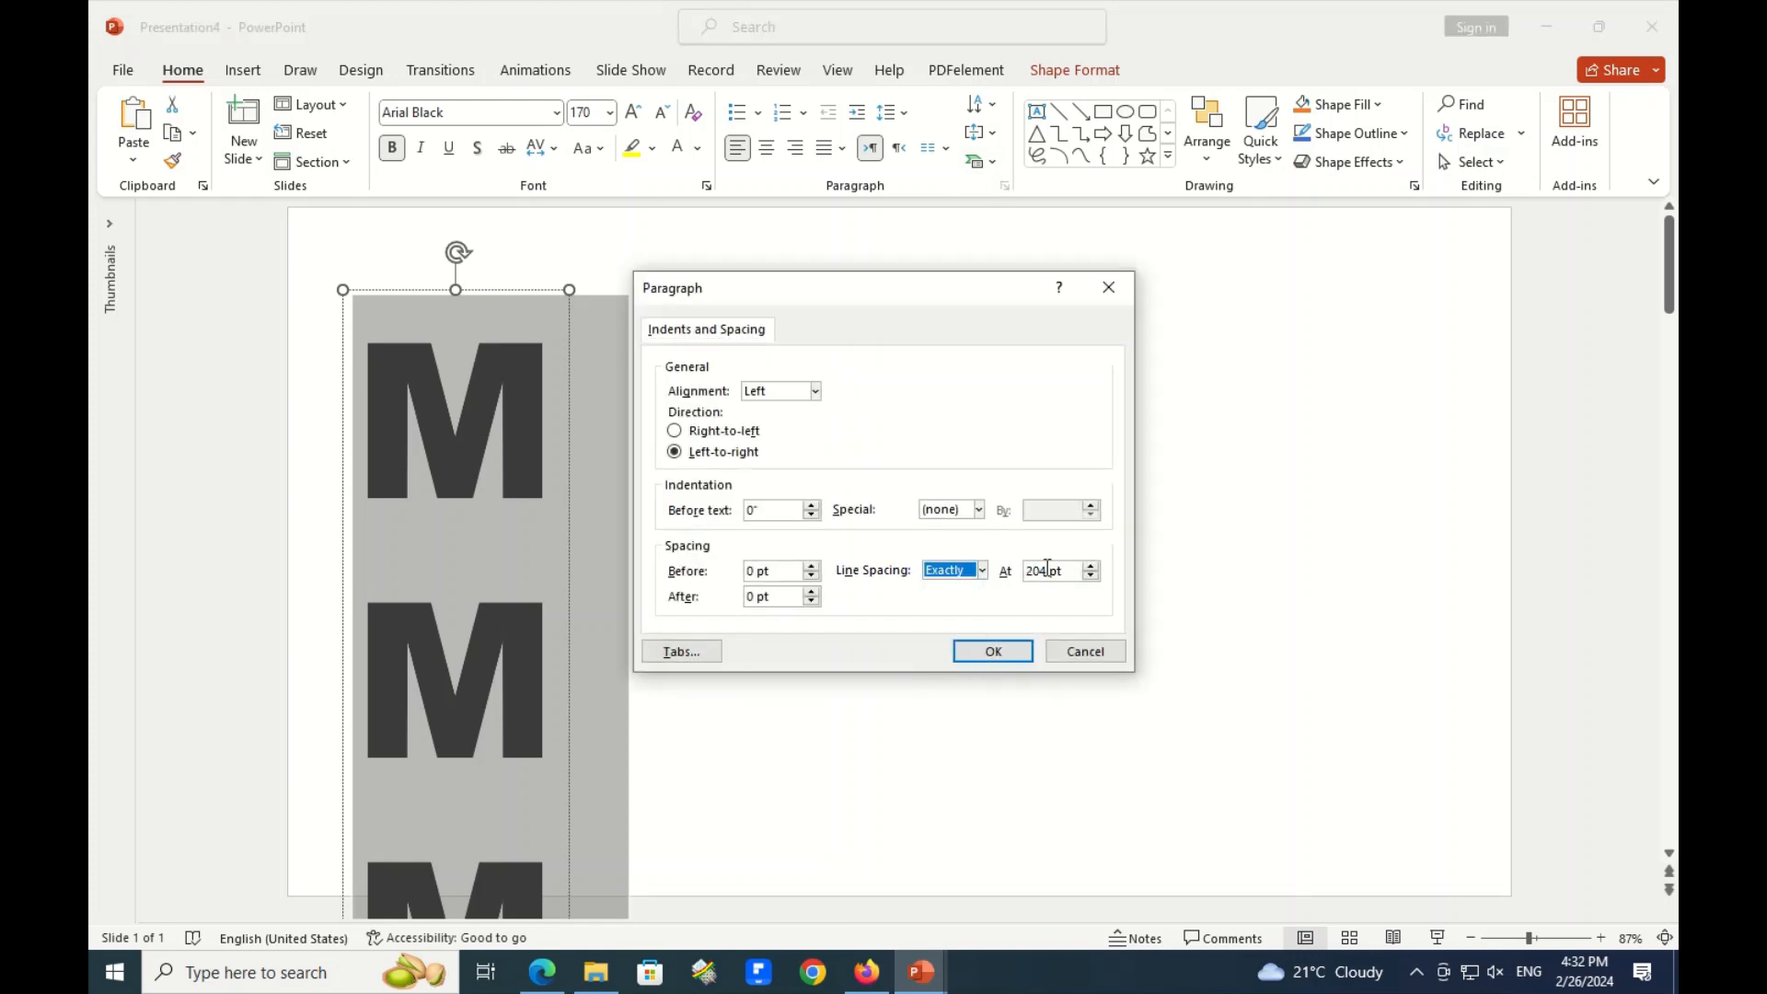
drag(1046, 568, 1021, 571)
text(14)
key(Return)
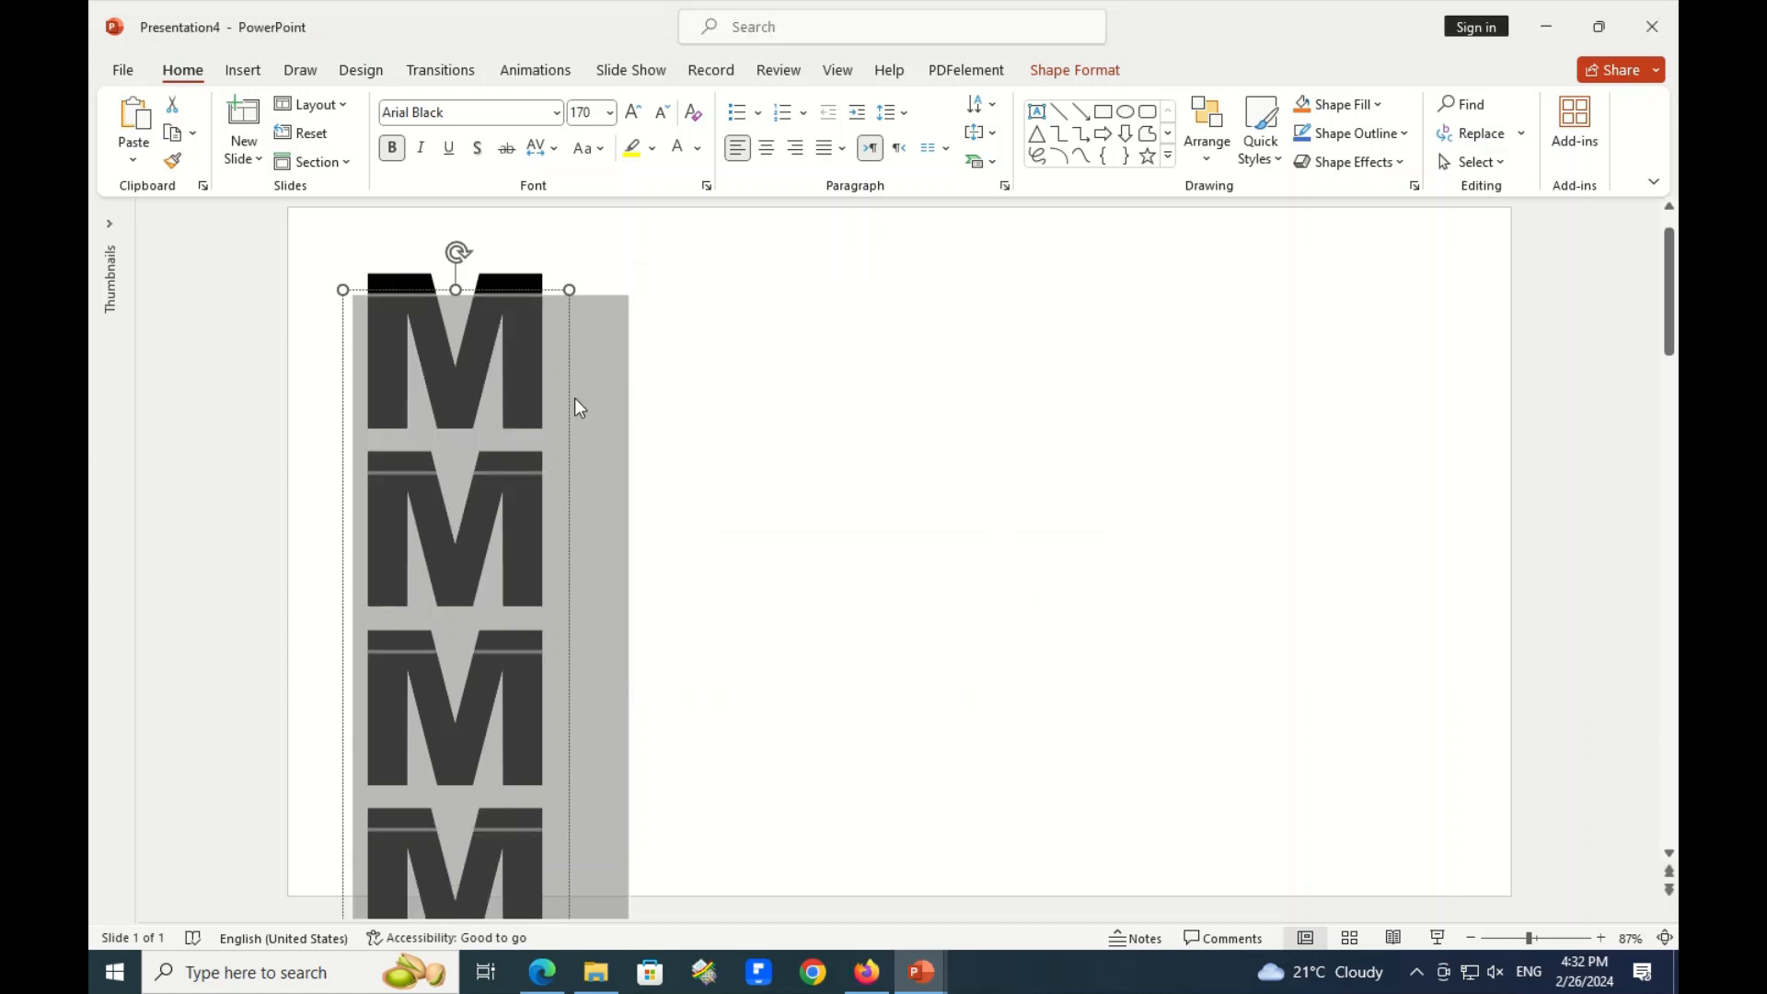
Collapse the ribbon so that only its tabs are shown.
scroll(1071, 533, down, 1)
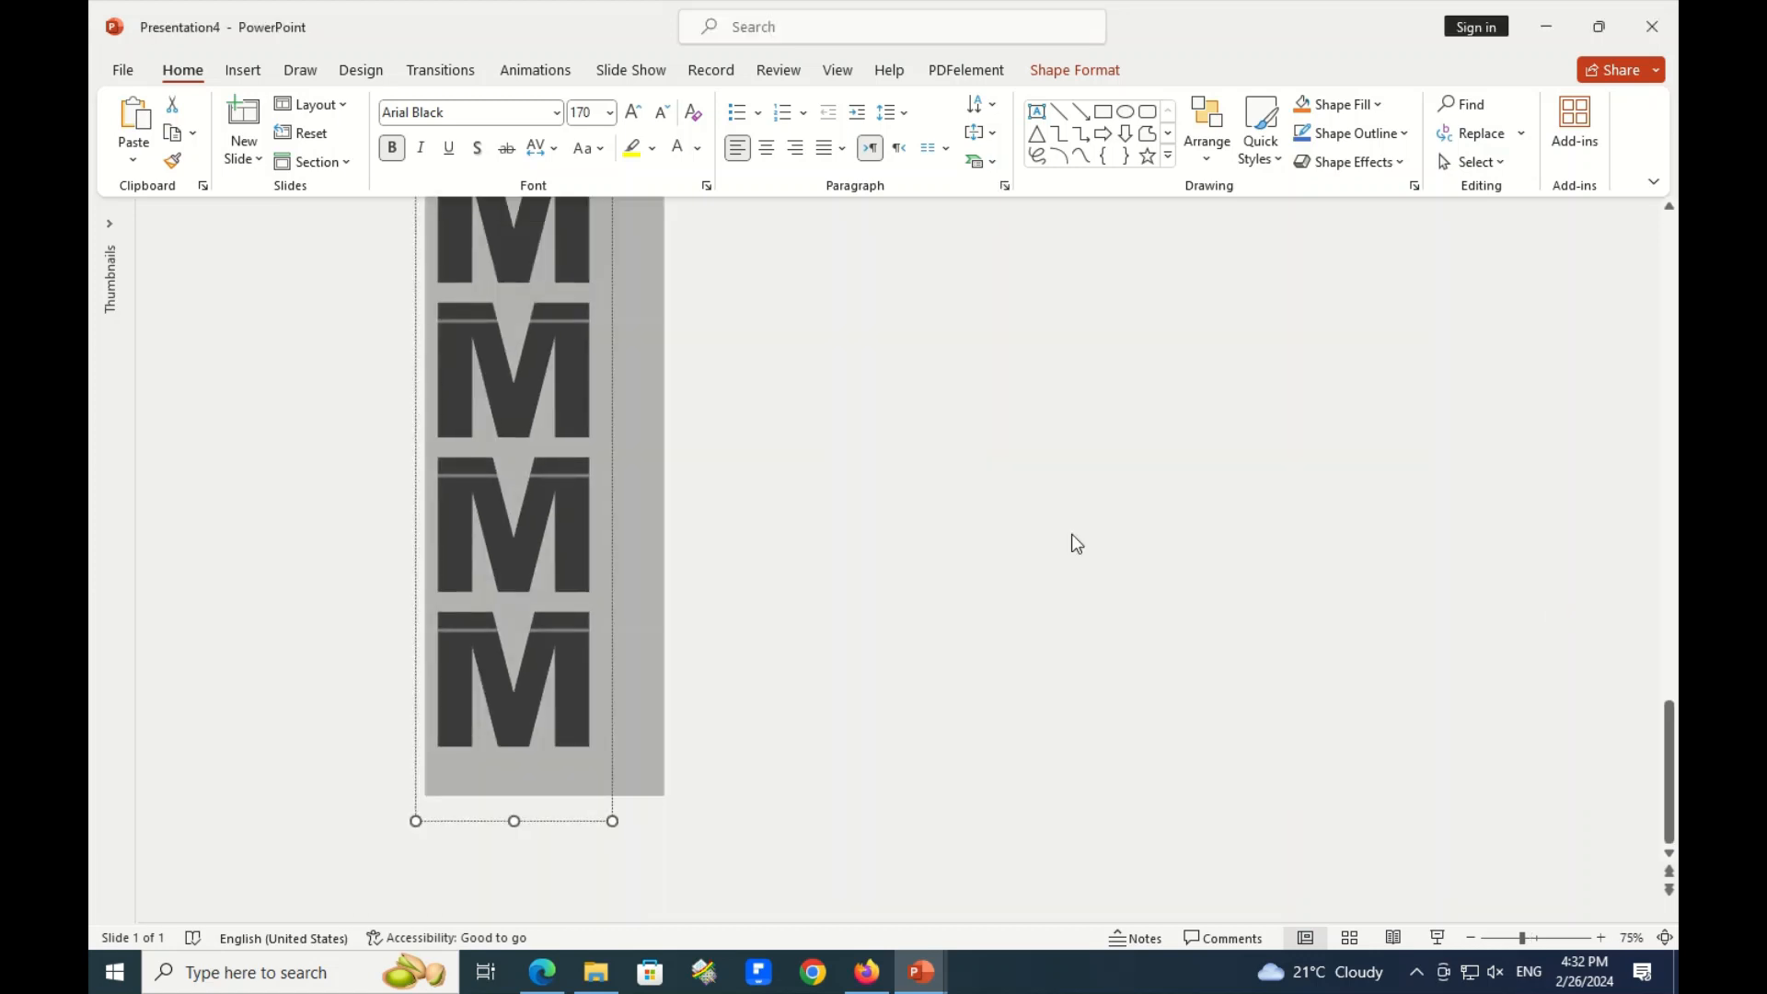
scroll(954, 518, up, 5)
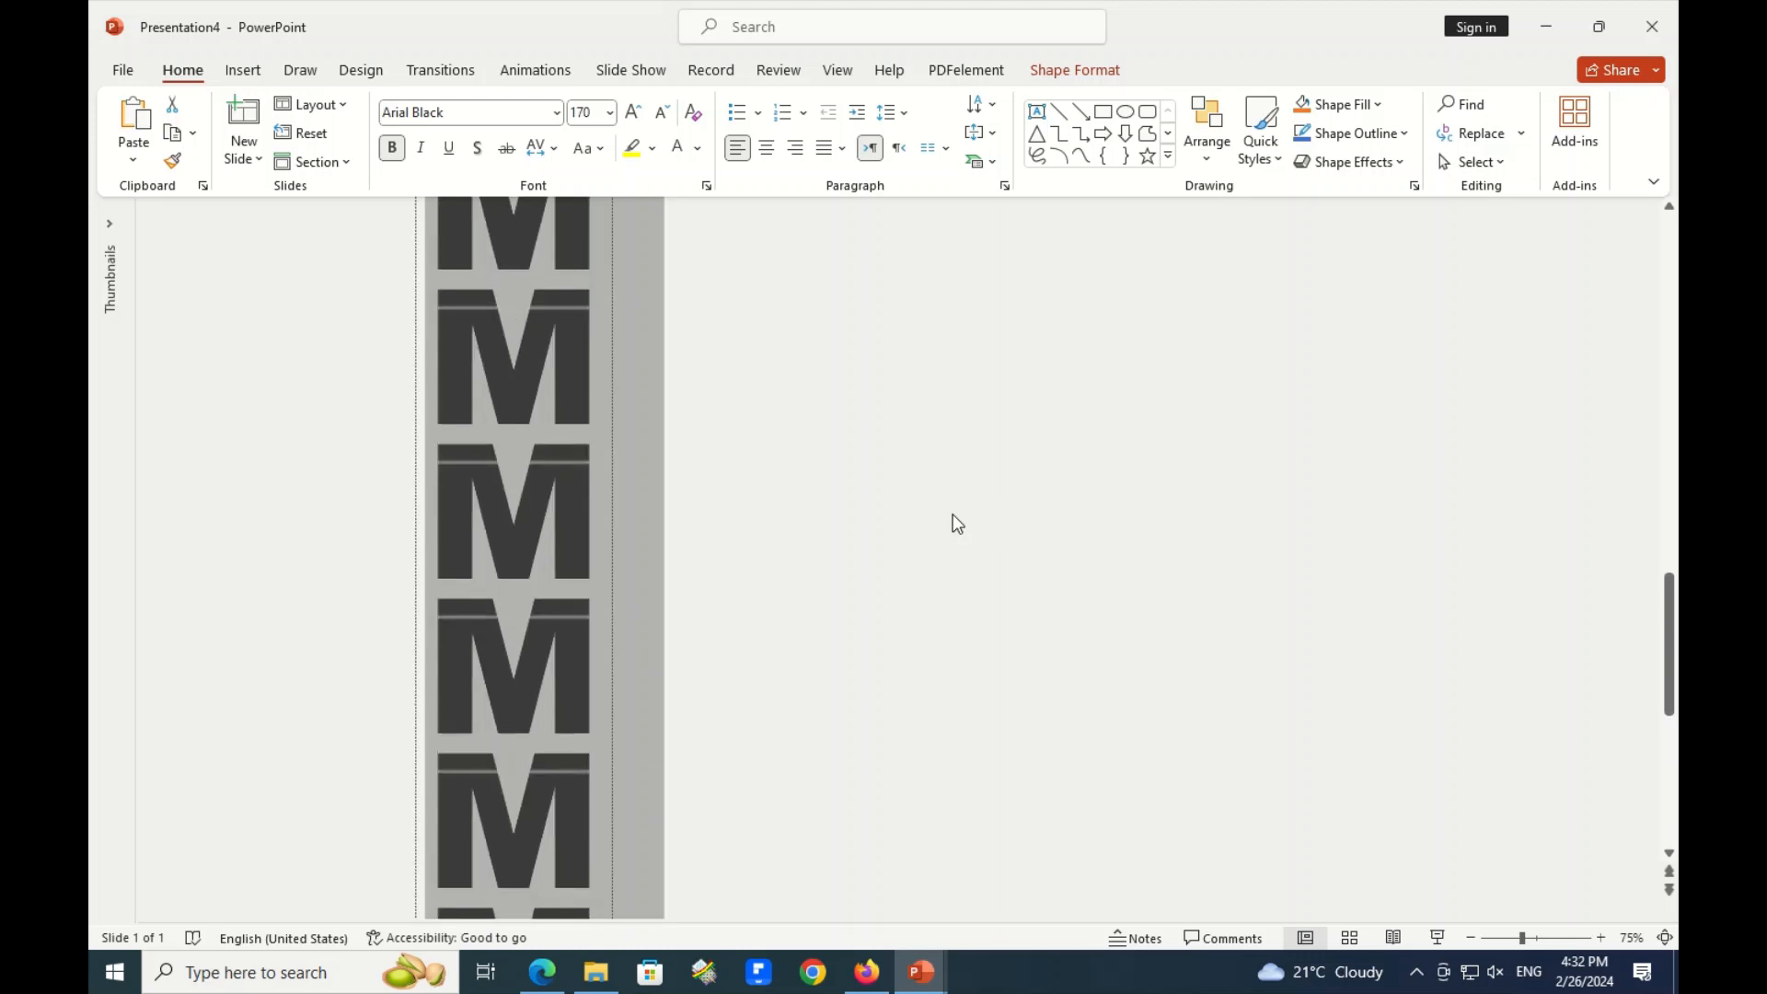
scroll(952, 514, up, 5)
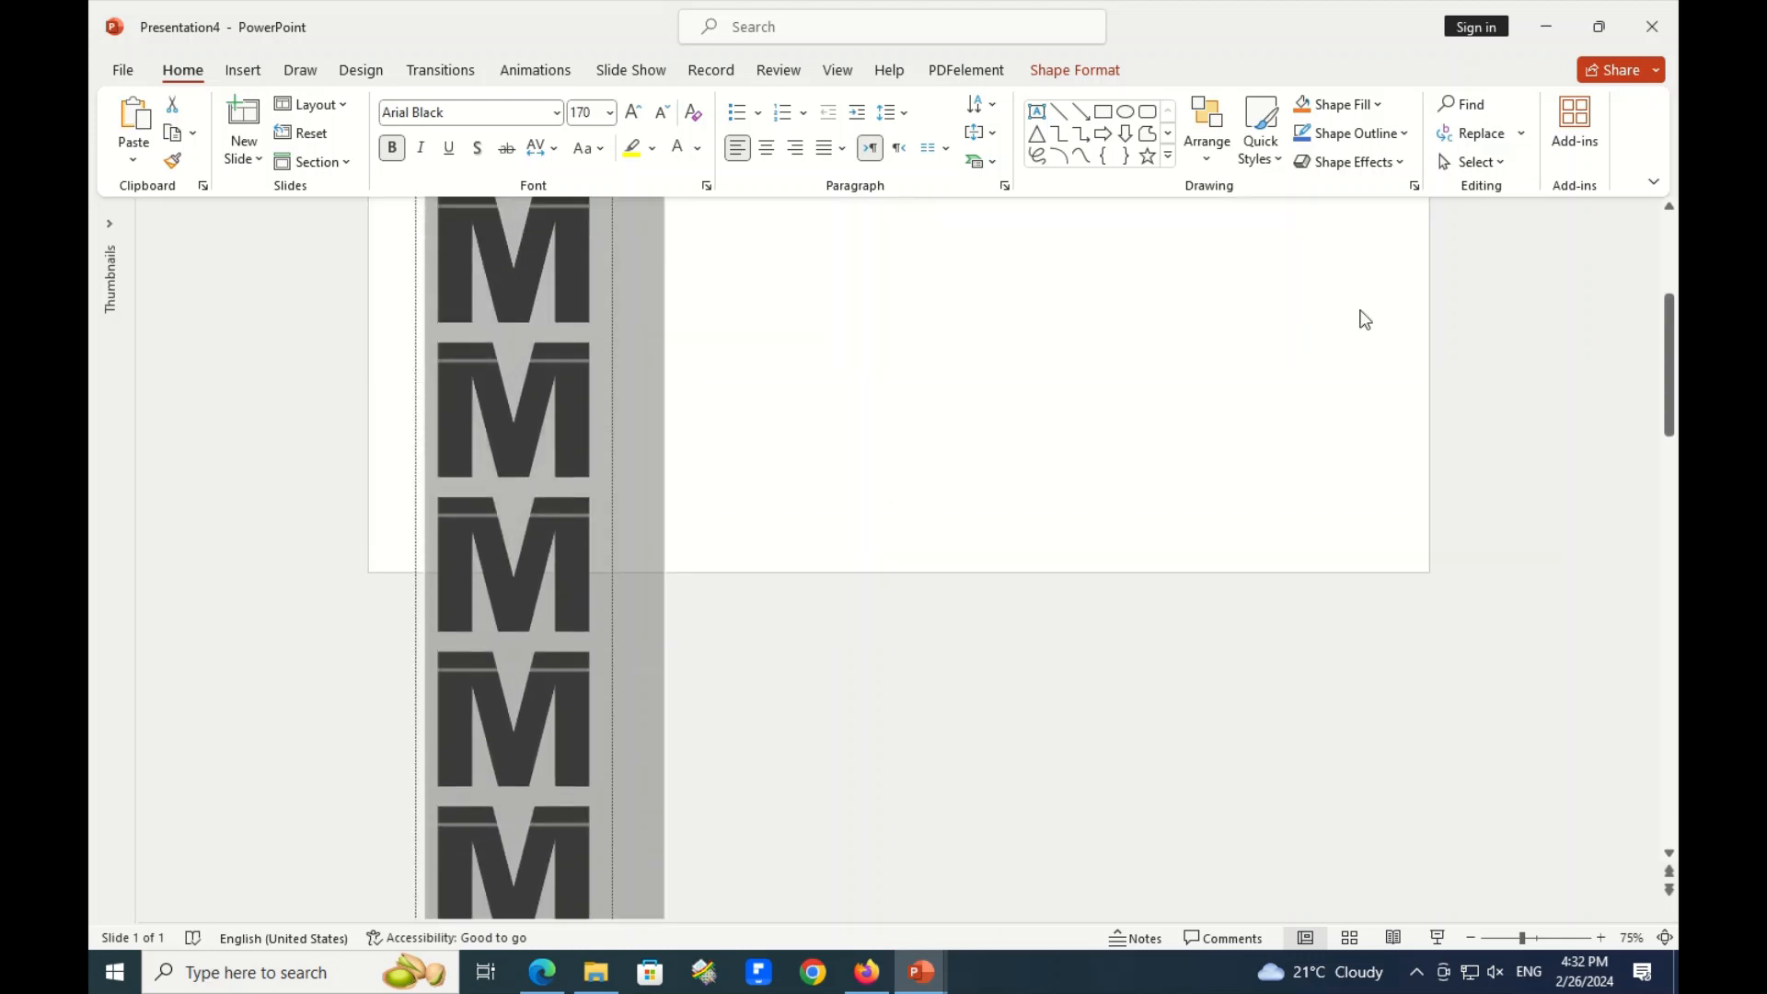
click(1653, 181)
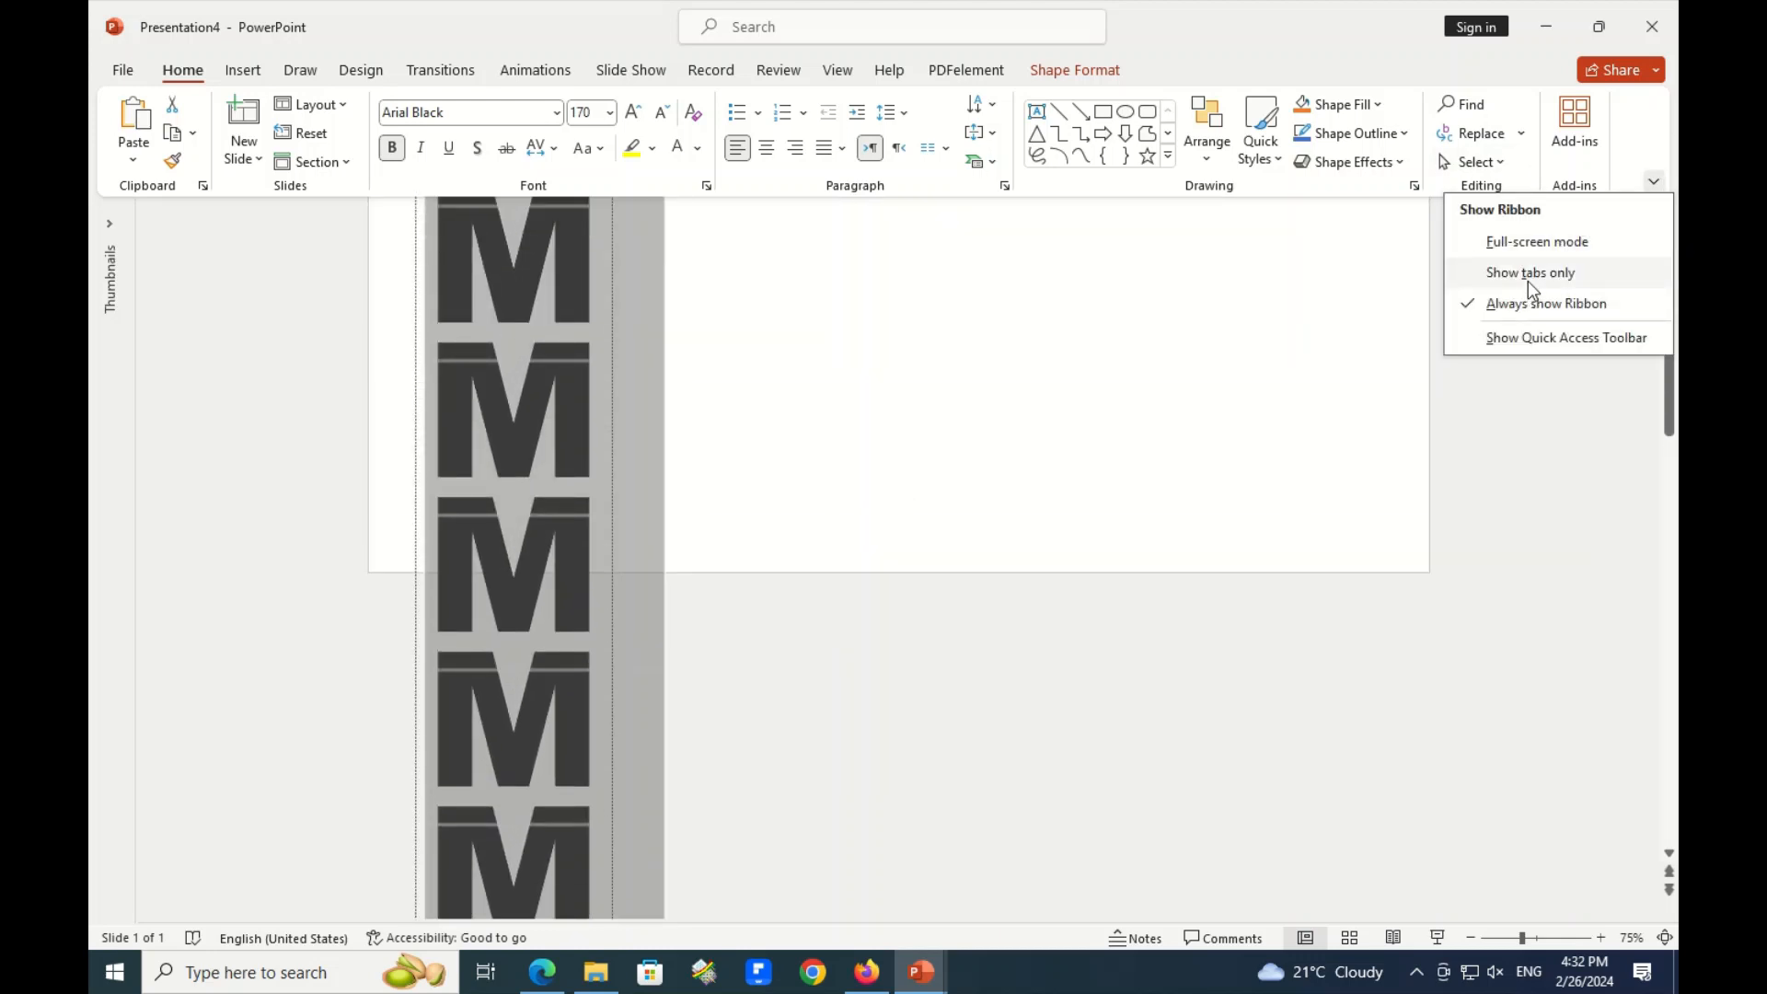
click(1527, 275)
Move the M column to the slide's left edge and upward, so that its first rows extend above the slide.
scroll(1129, 383, up, 5)
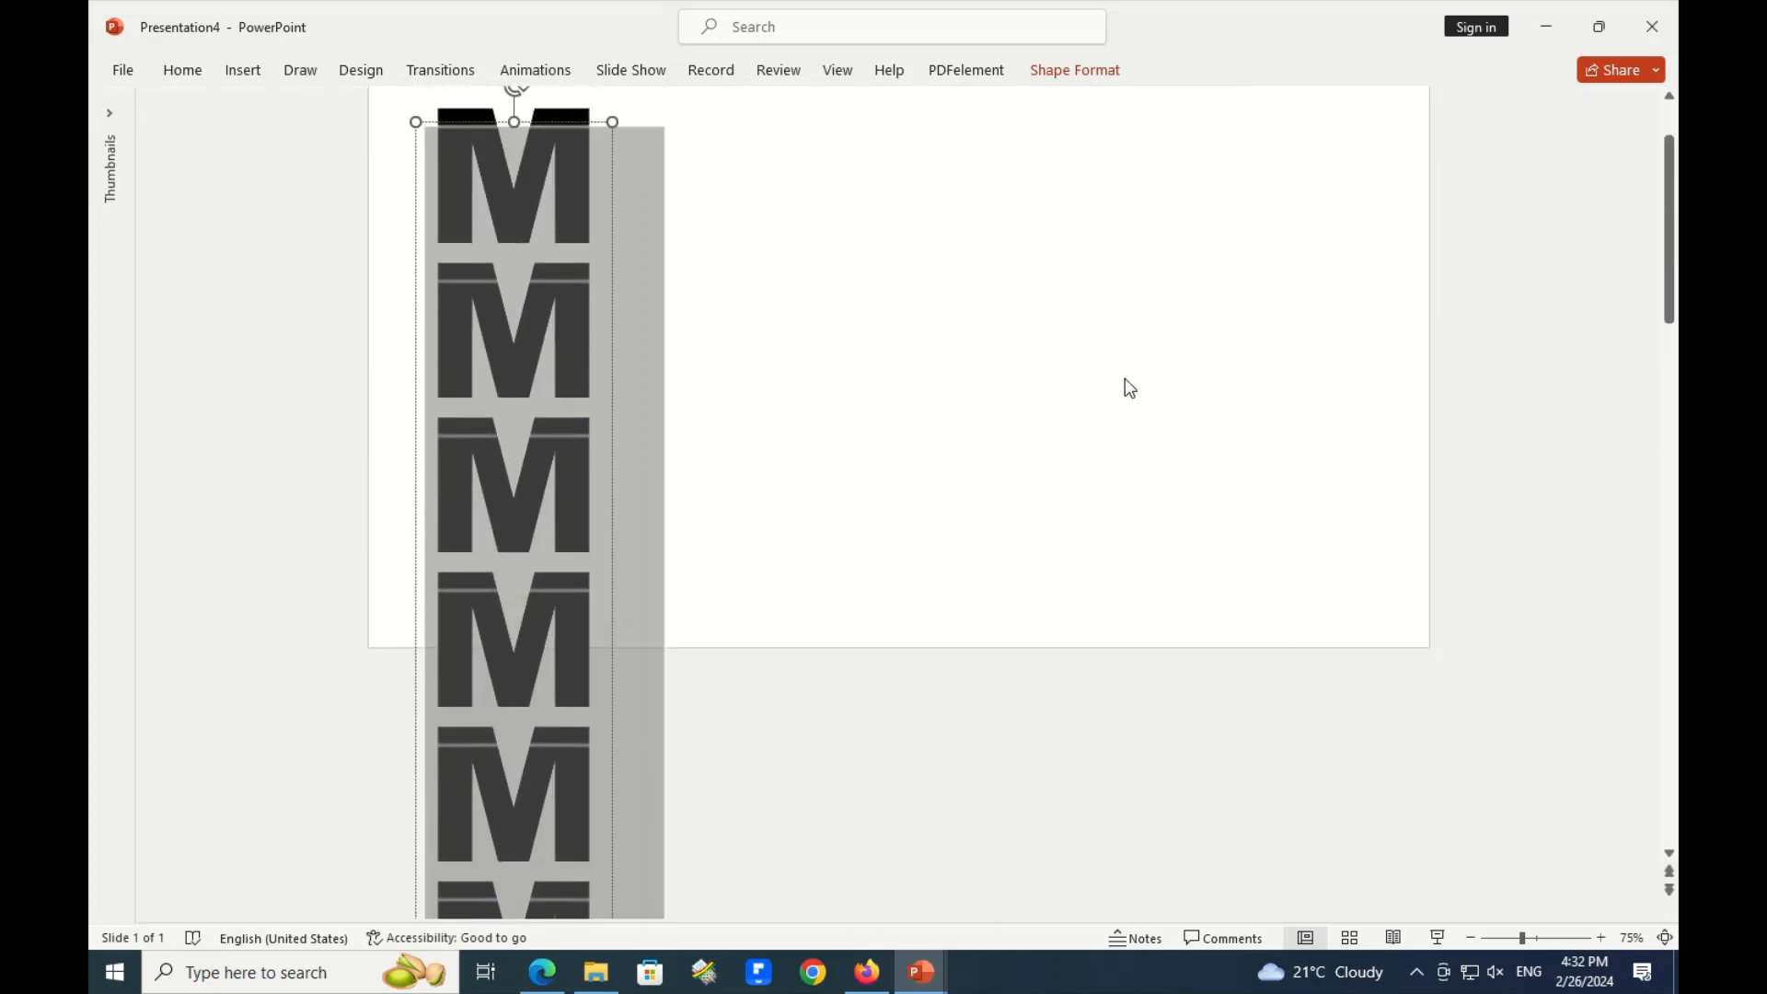
click(747, 357)
drag(606, 373, 566, 123)
scroll(706, 421, up, 5)
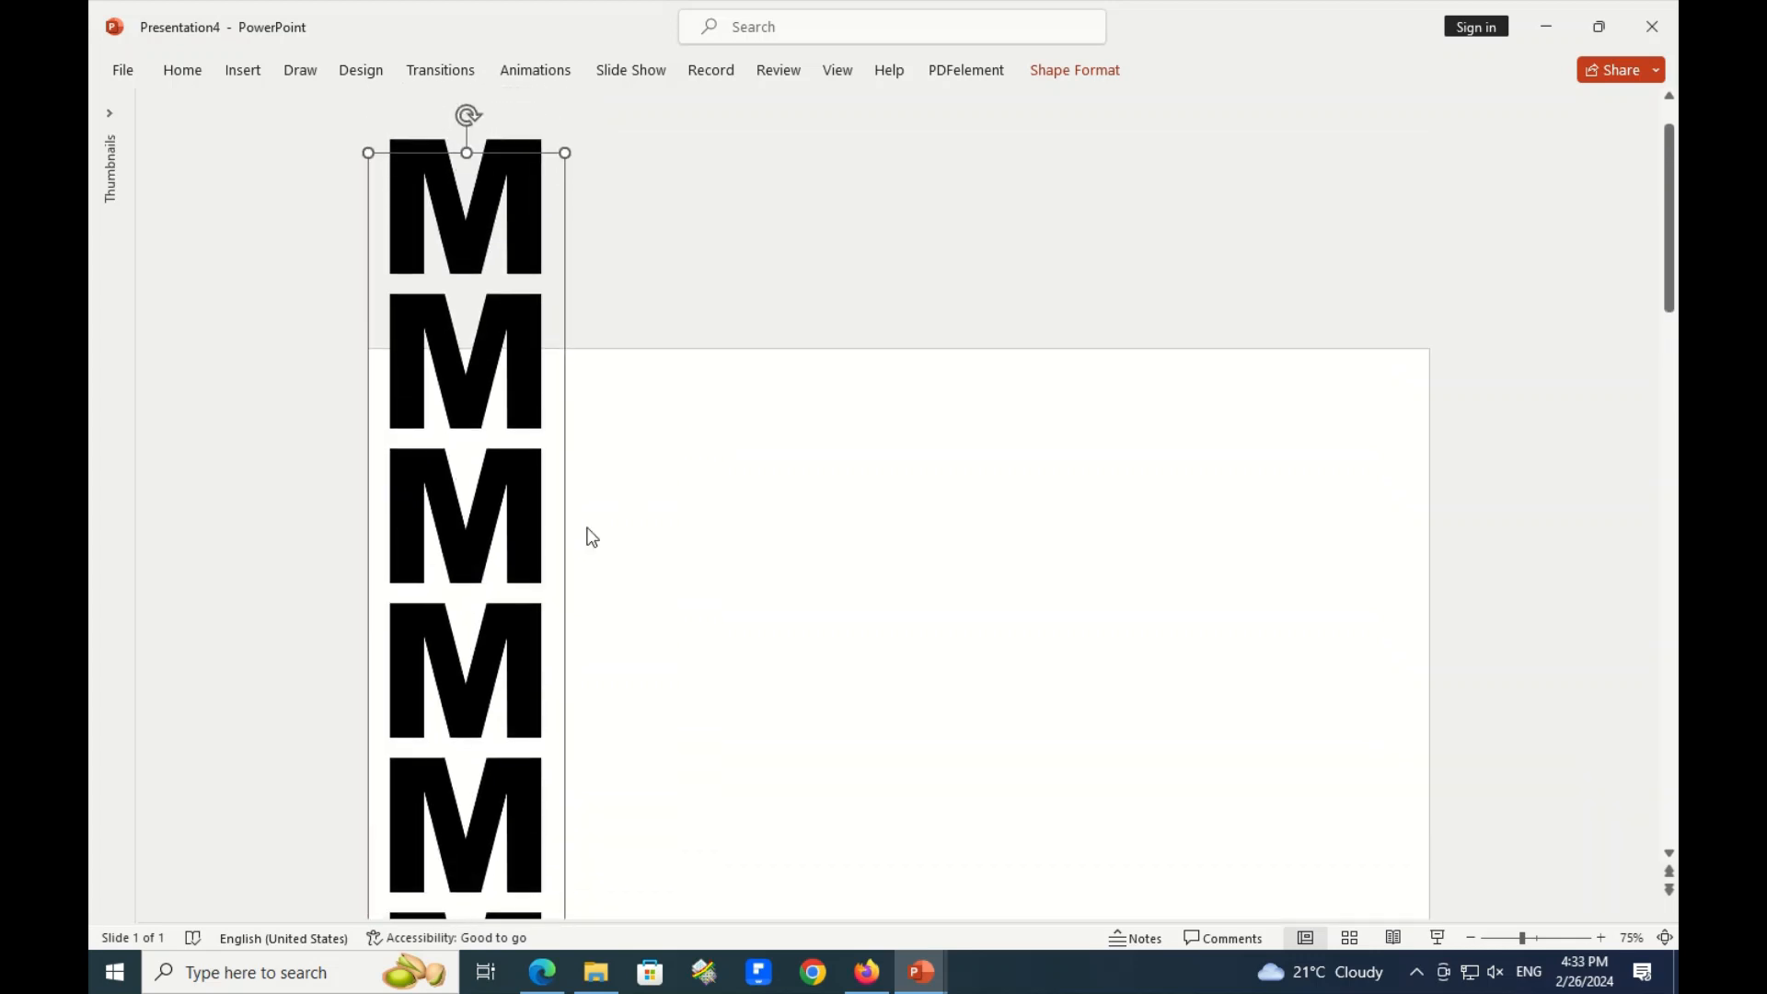
drag(563, 546, 564, 366)
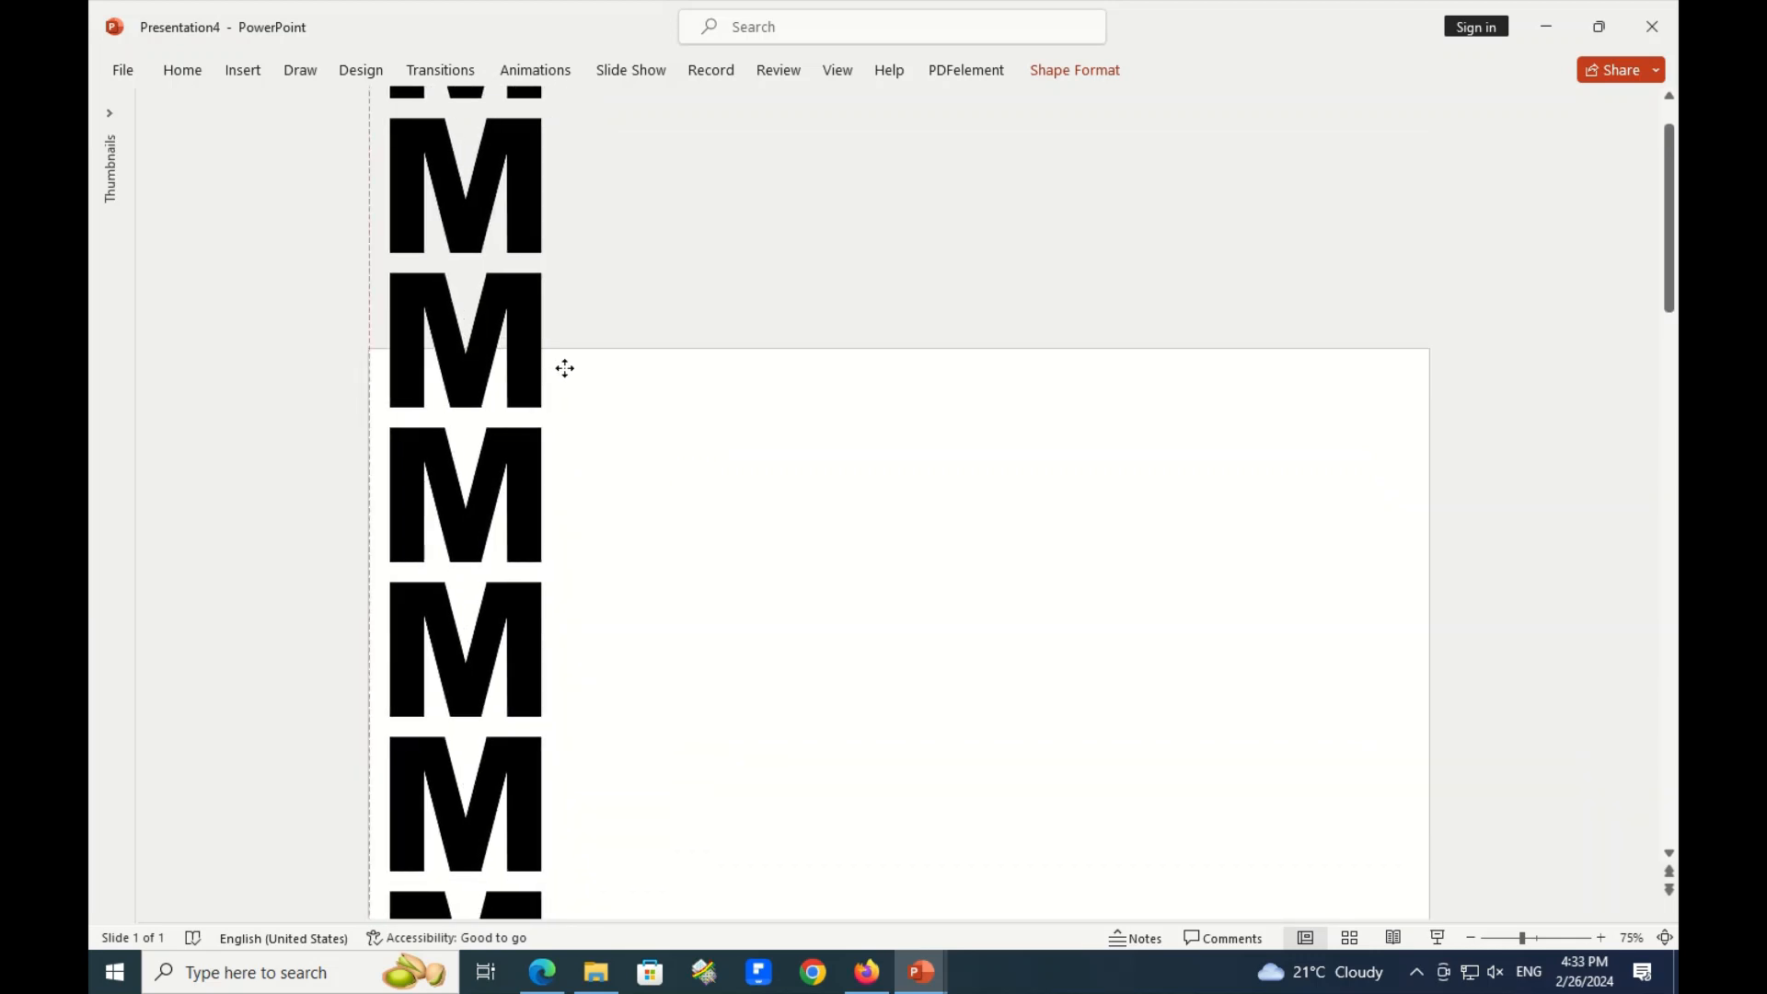
click(711, 507)
click(539, 427)
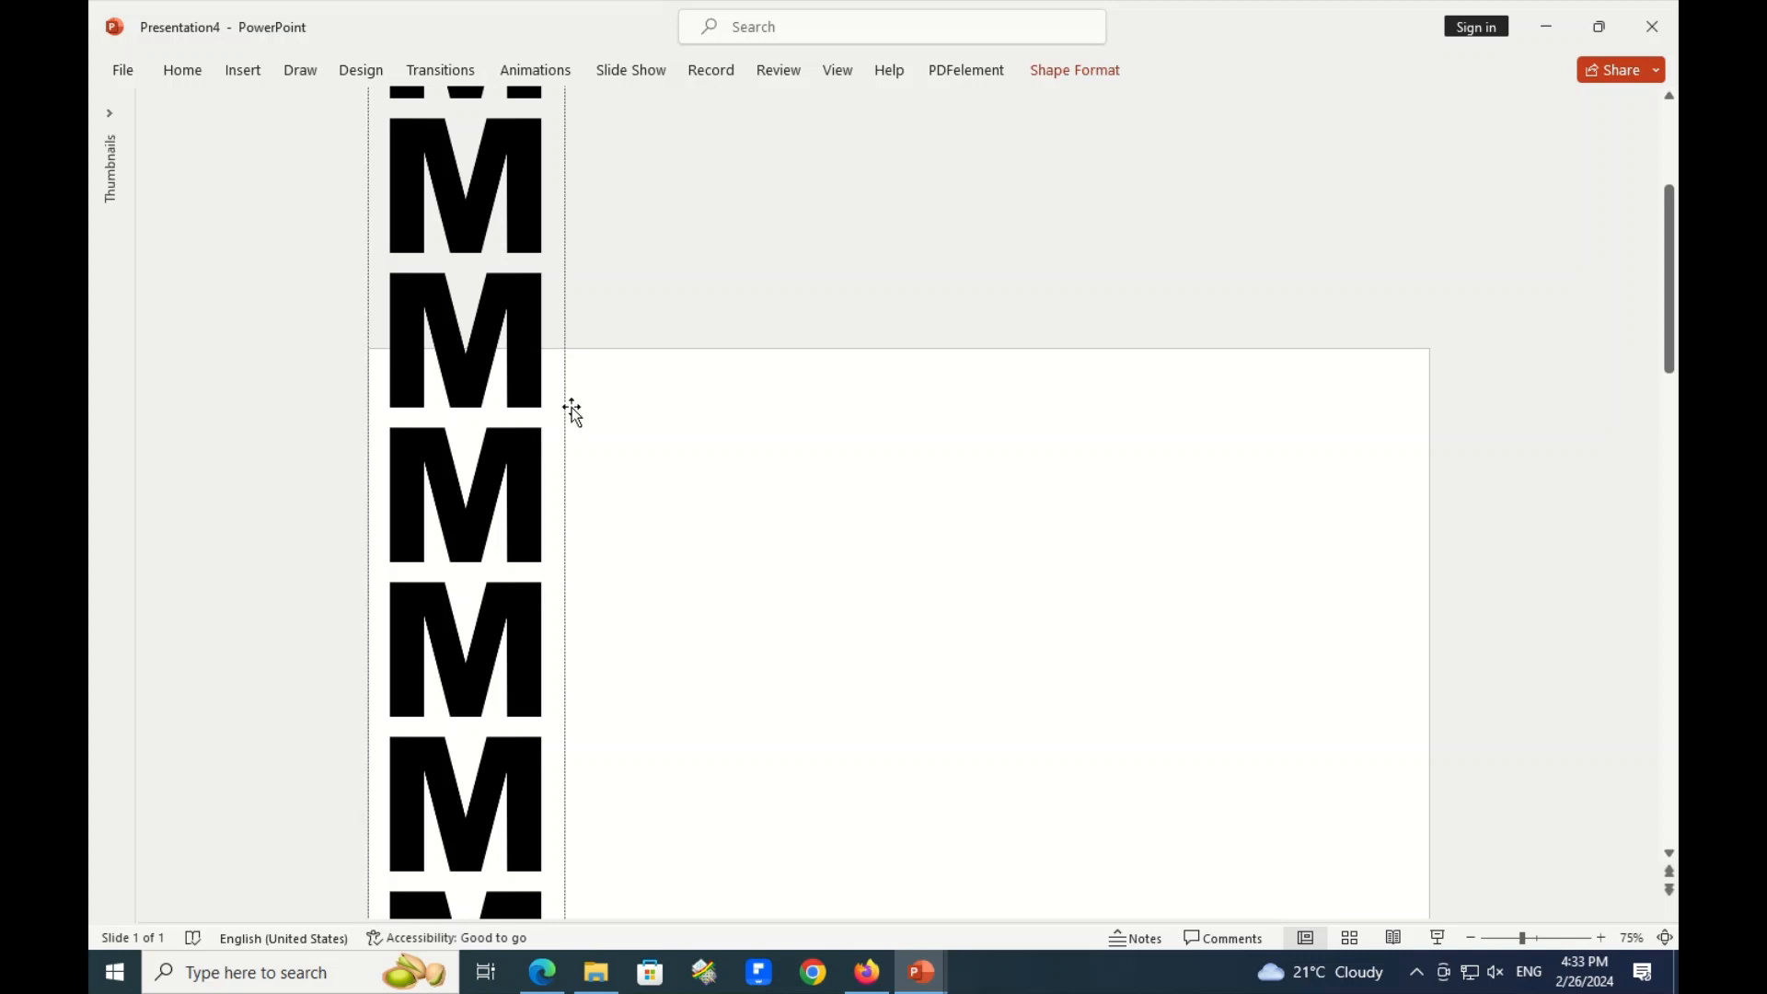
Duplicate the M column and place the copy directly to the right of the original, level with it.
click(567, 411)
key(ctrl+d)
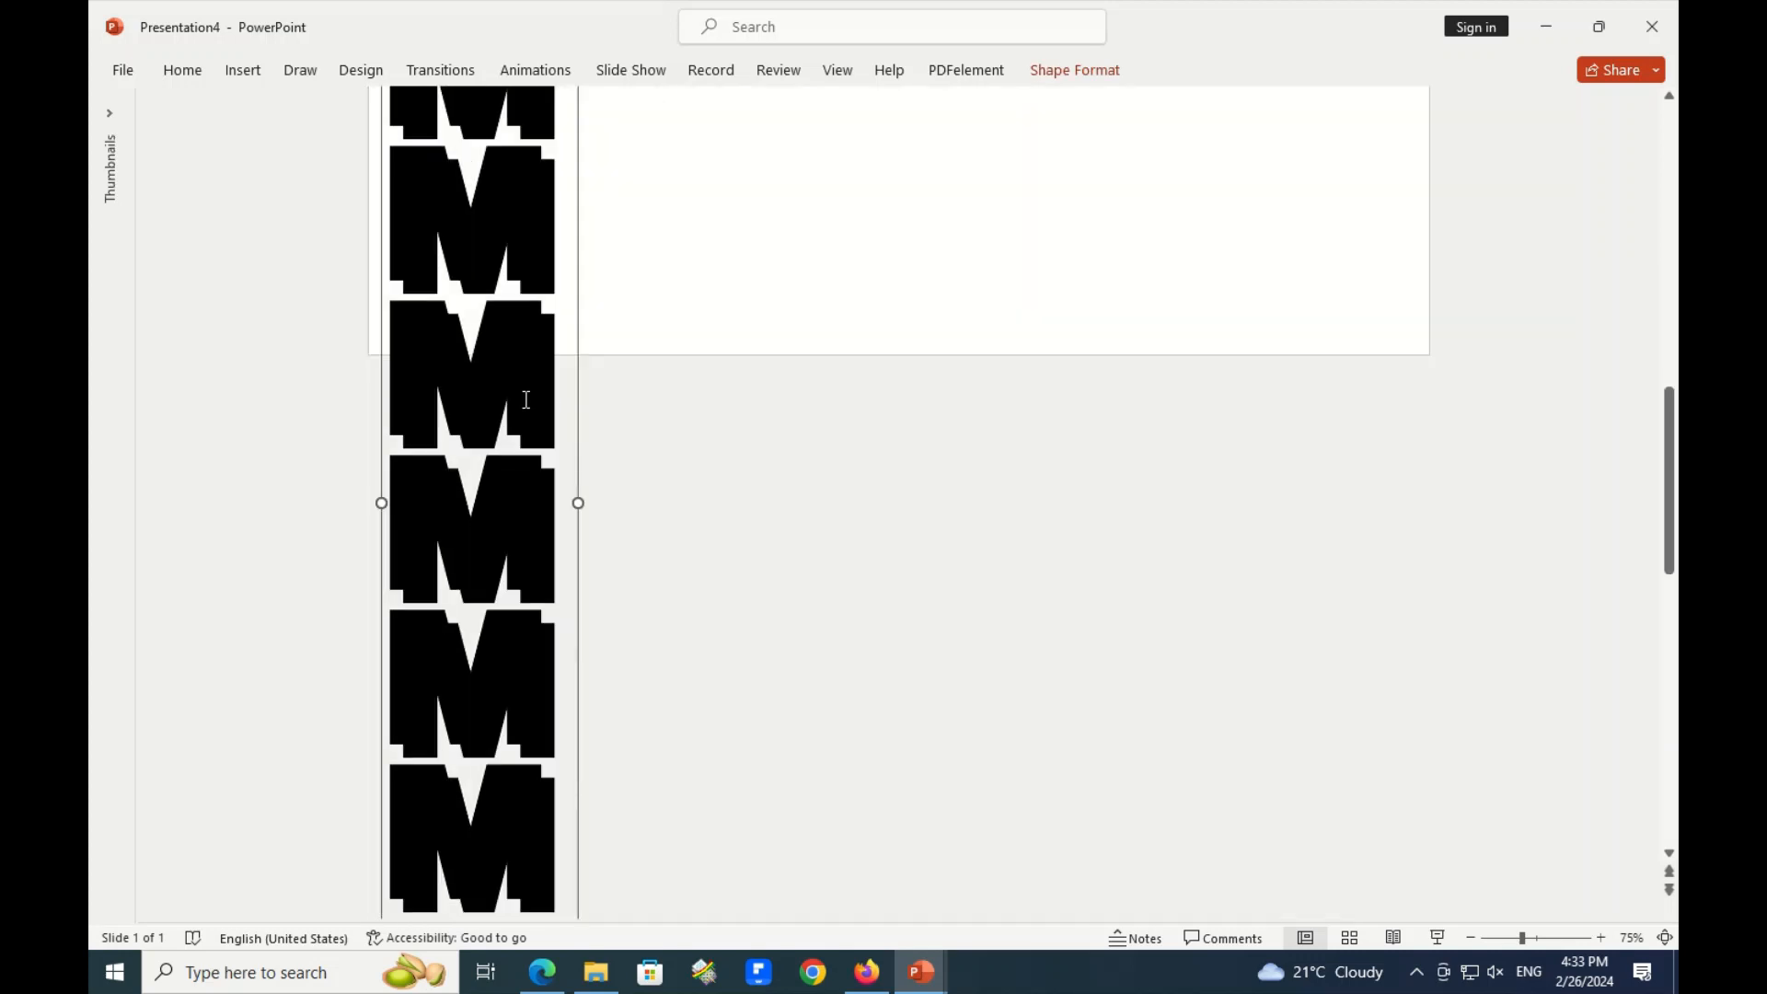
click(576, 378)
drag(576, 378, 725, 360)
Duplicate the copied M column four more times at the same spacing to make six columns across the slide.
scroll(896, 479, down, 7)
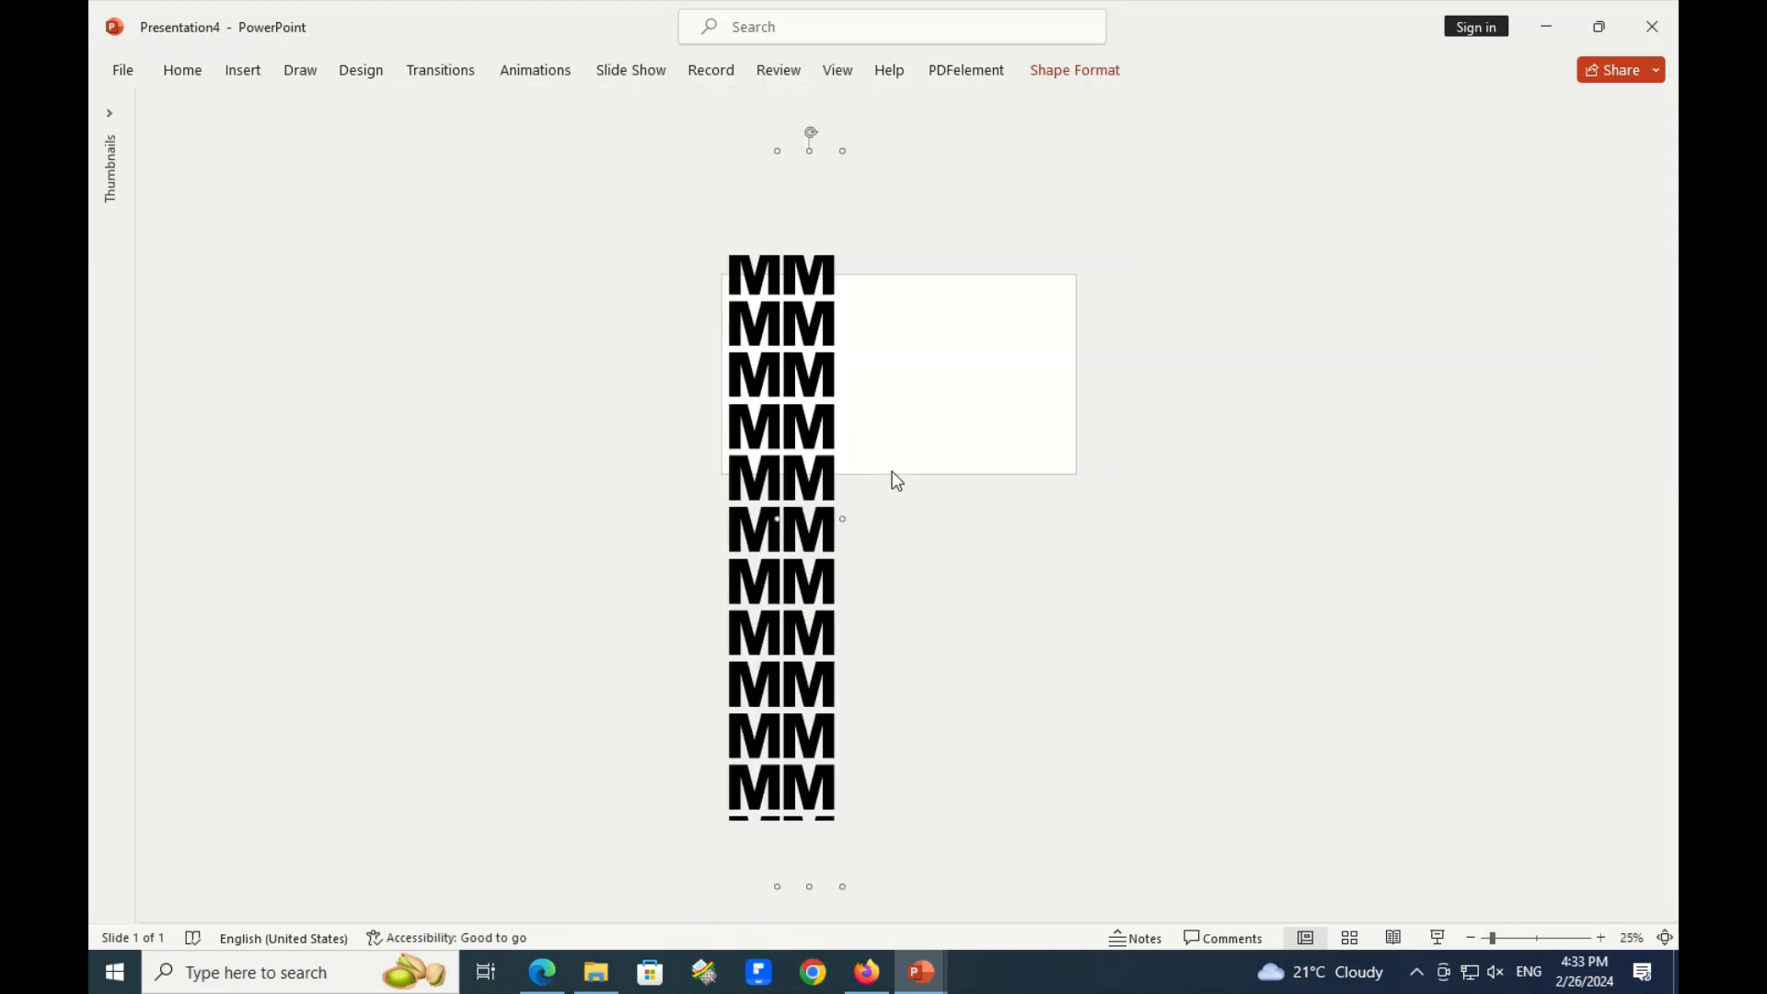
scroll(896, 480, up, 2)
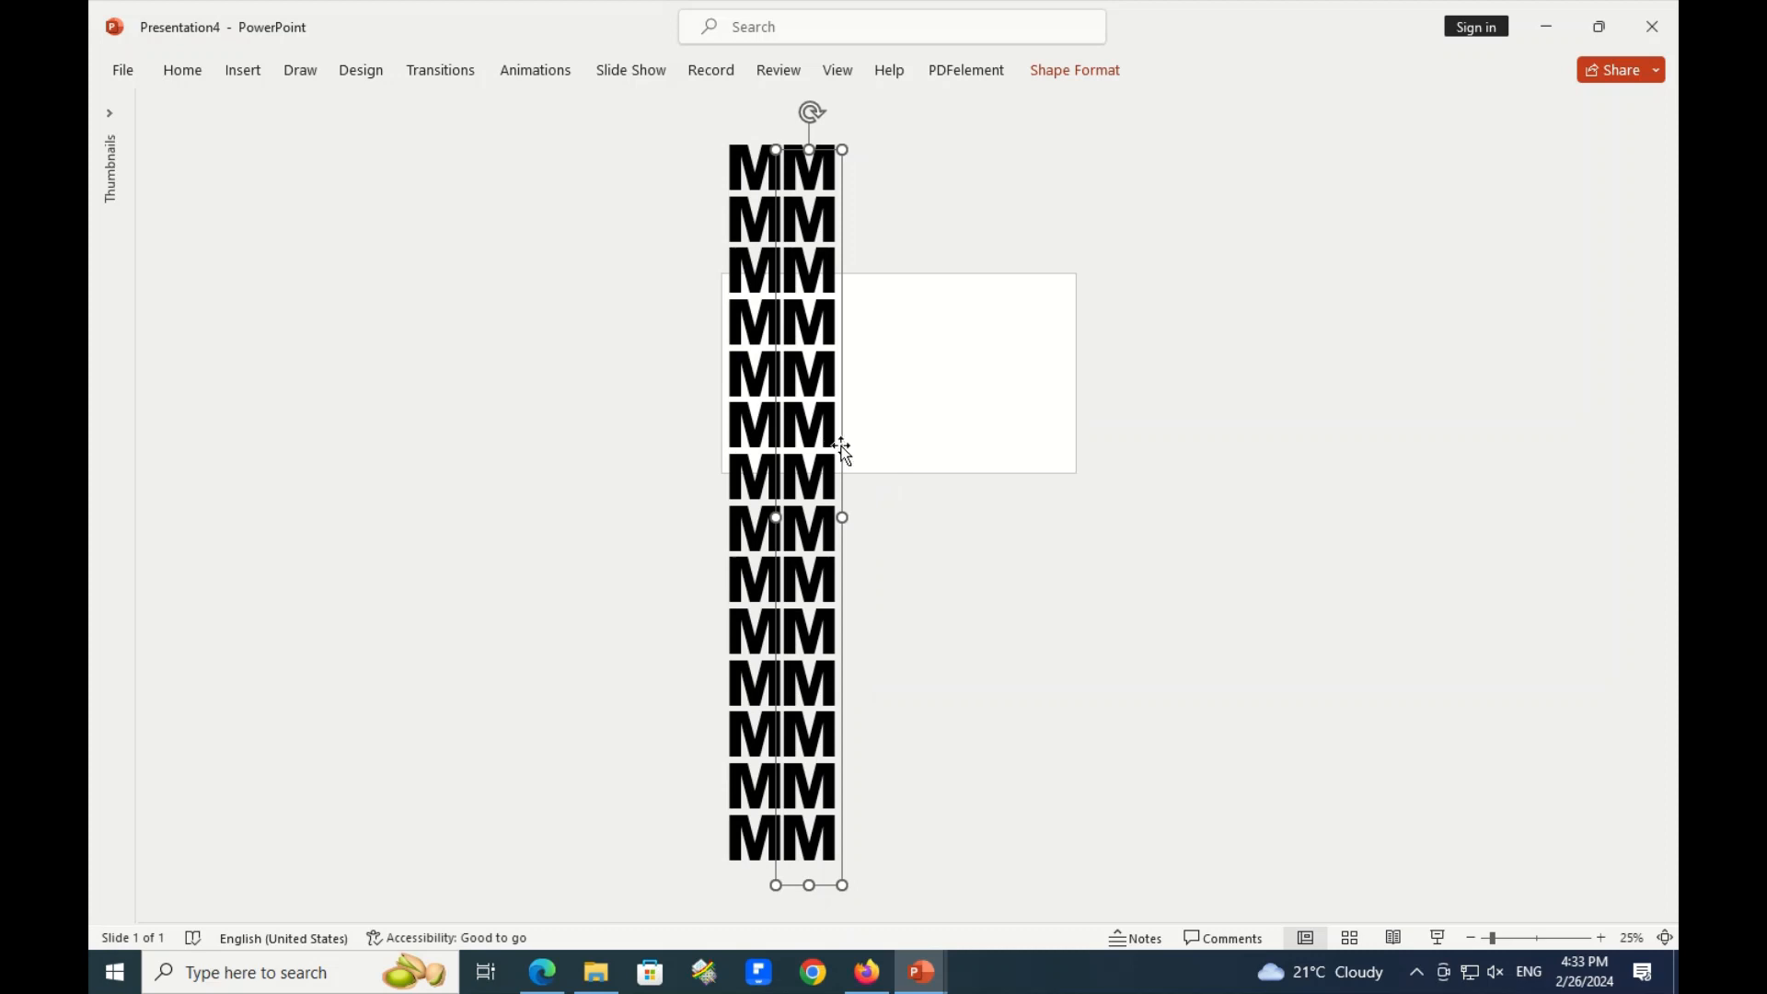
key(ctrl+d)
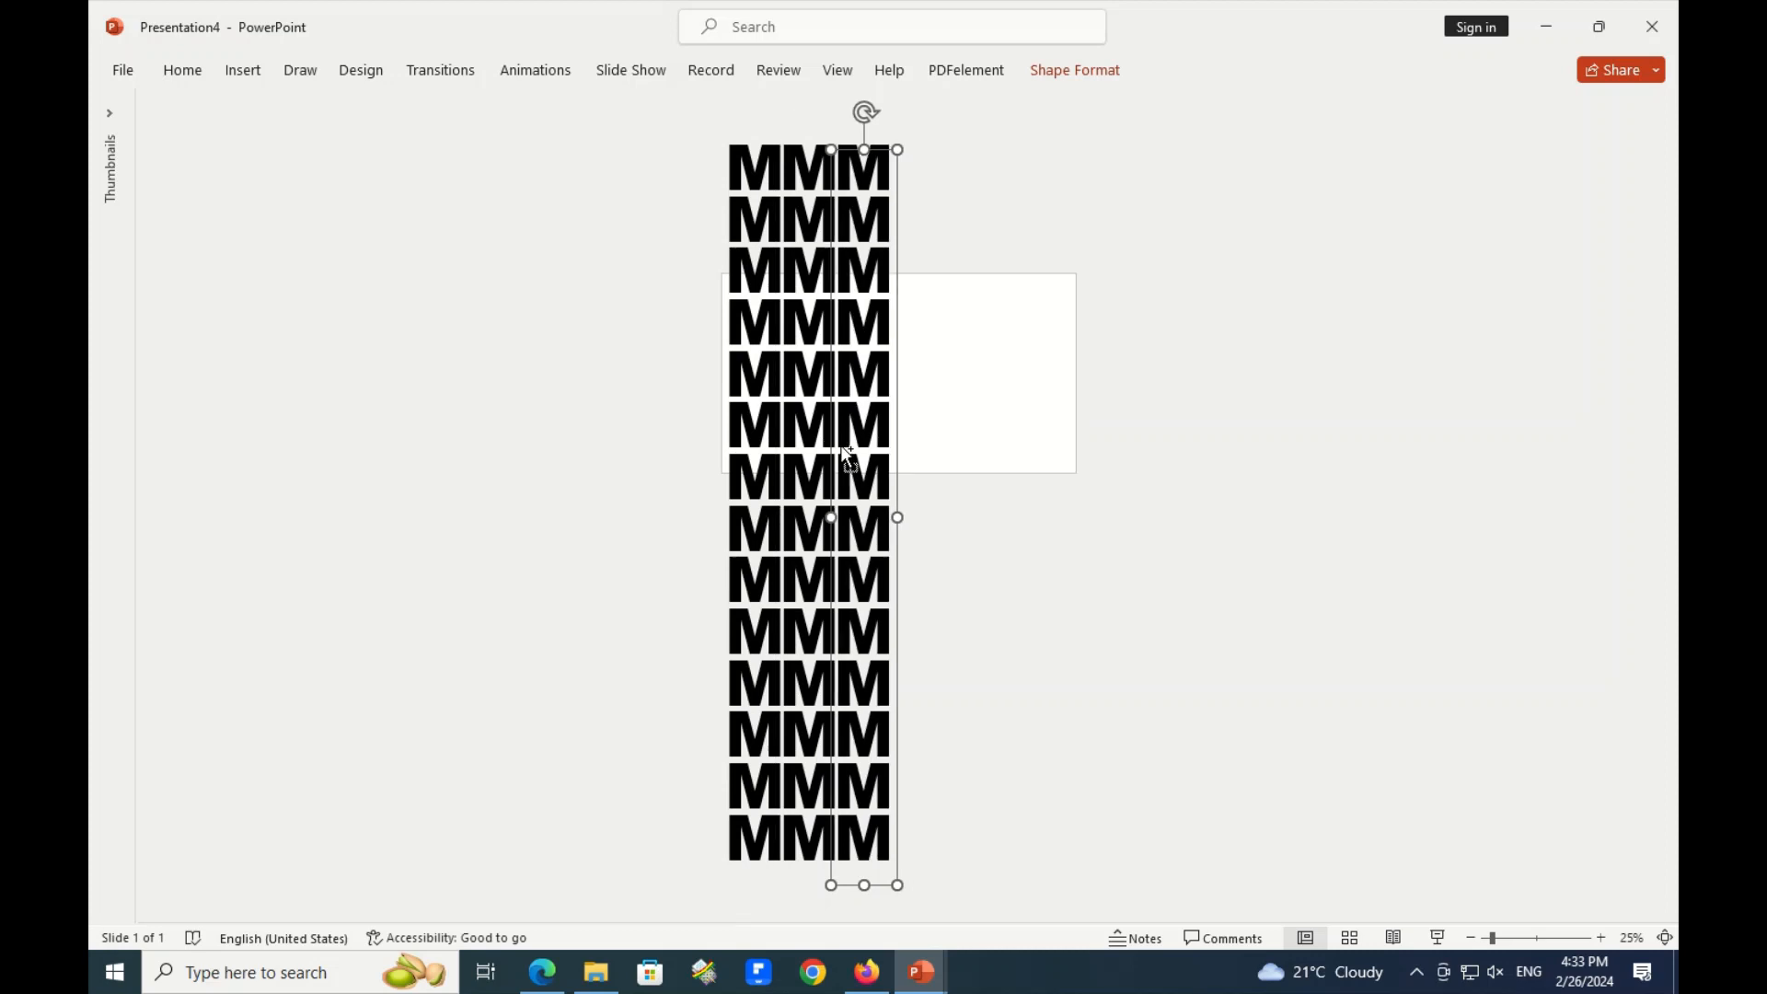
key(ctrl+d)
key(ctrl+d)
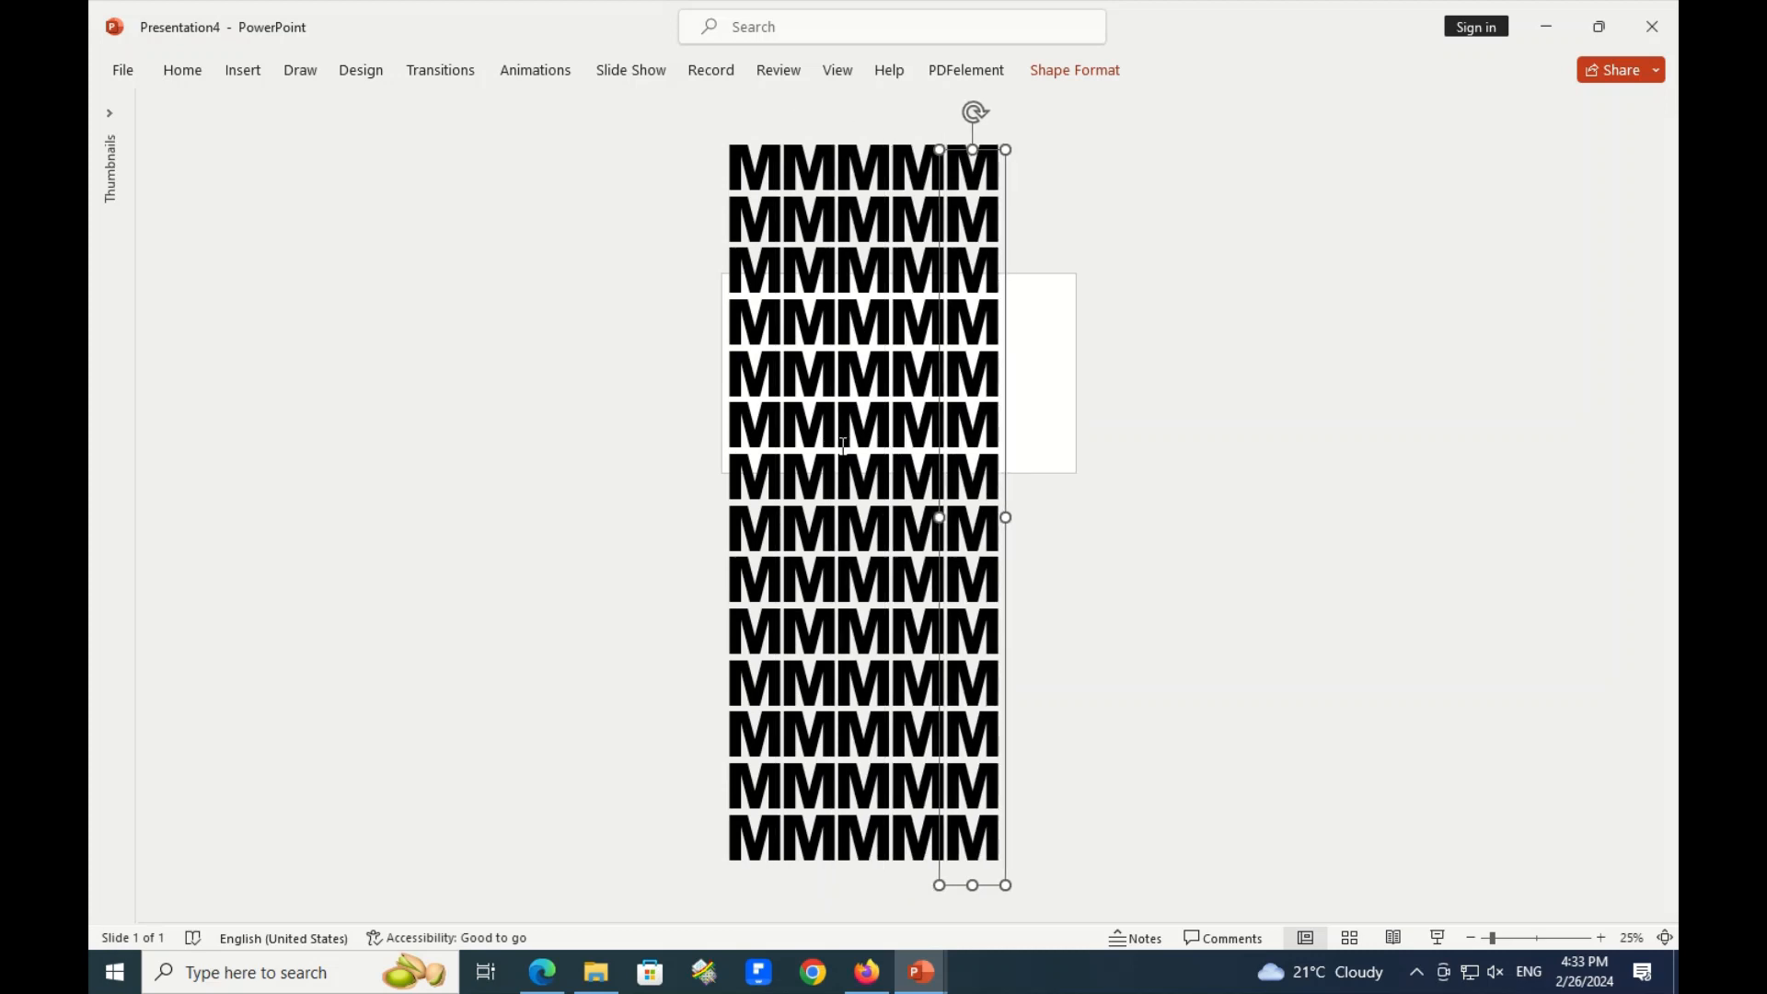
key(ctrl+d)
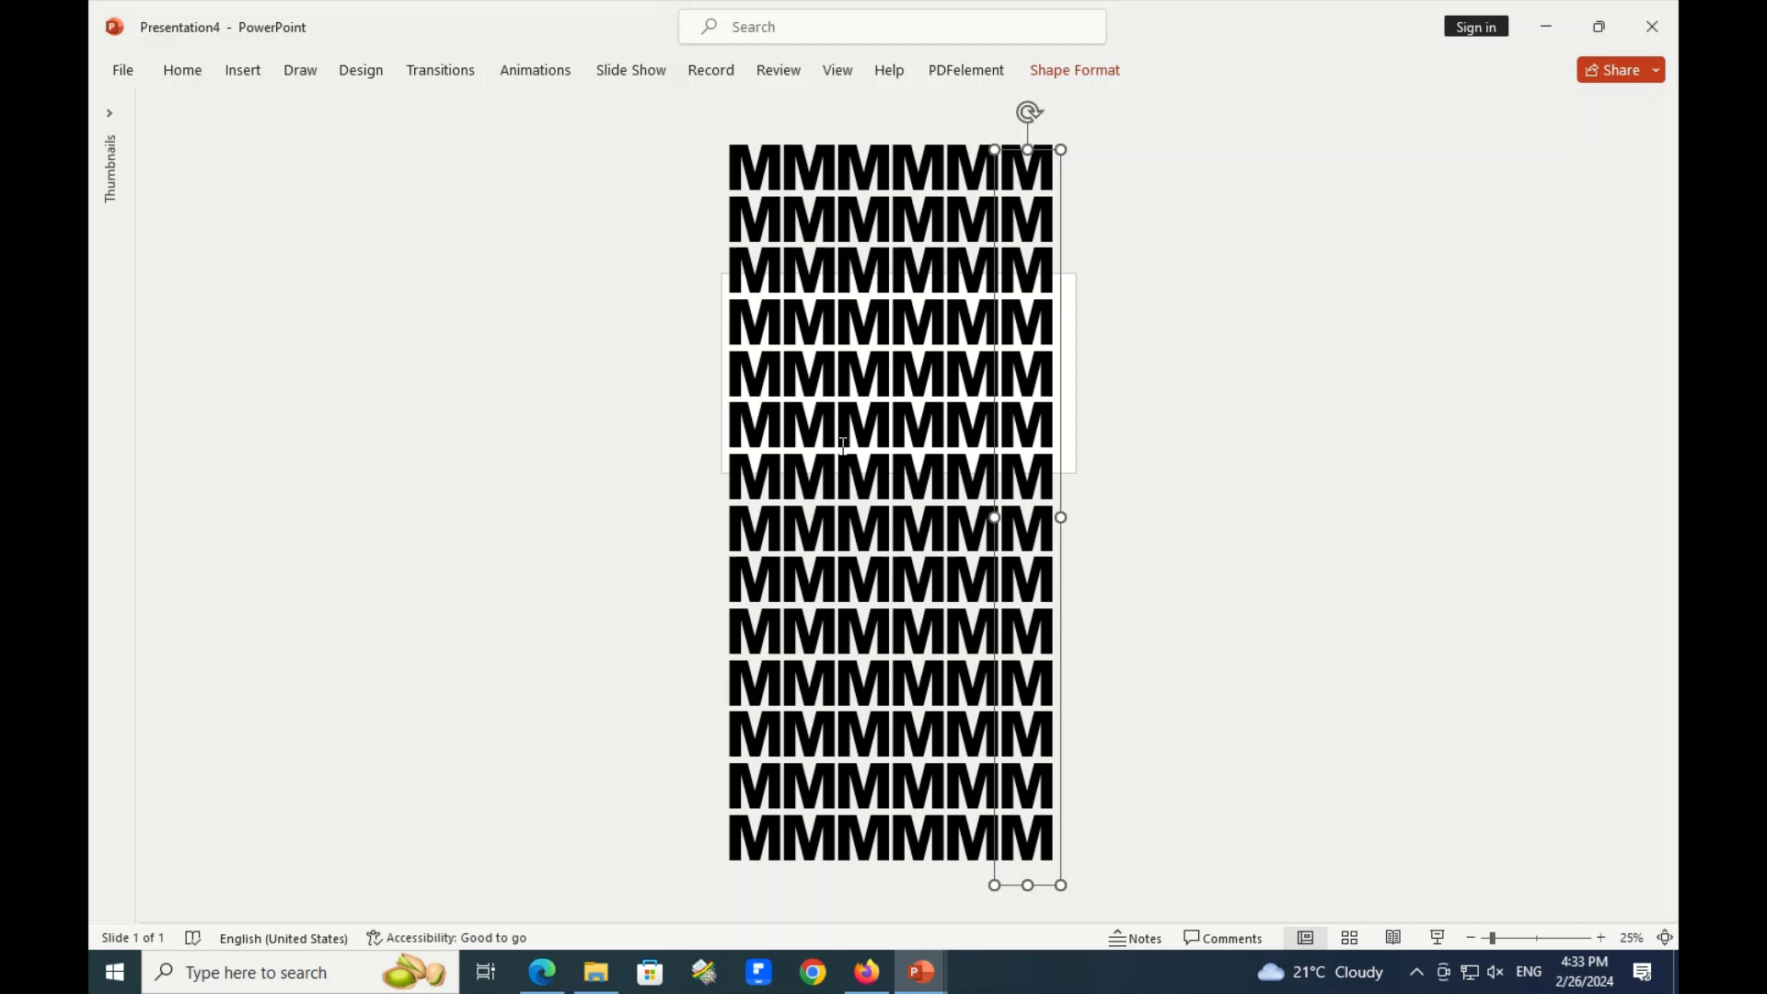
Replace the second column's letters with fourteen O's and the remaining four columns' letters with T, H, E and R, so each row reads MOTHER.
click(822, 179)
key(ctrl+a)
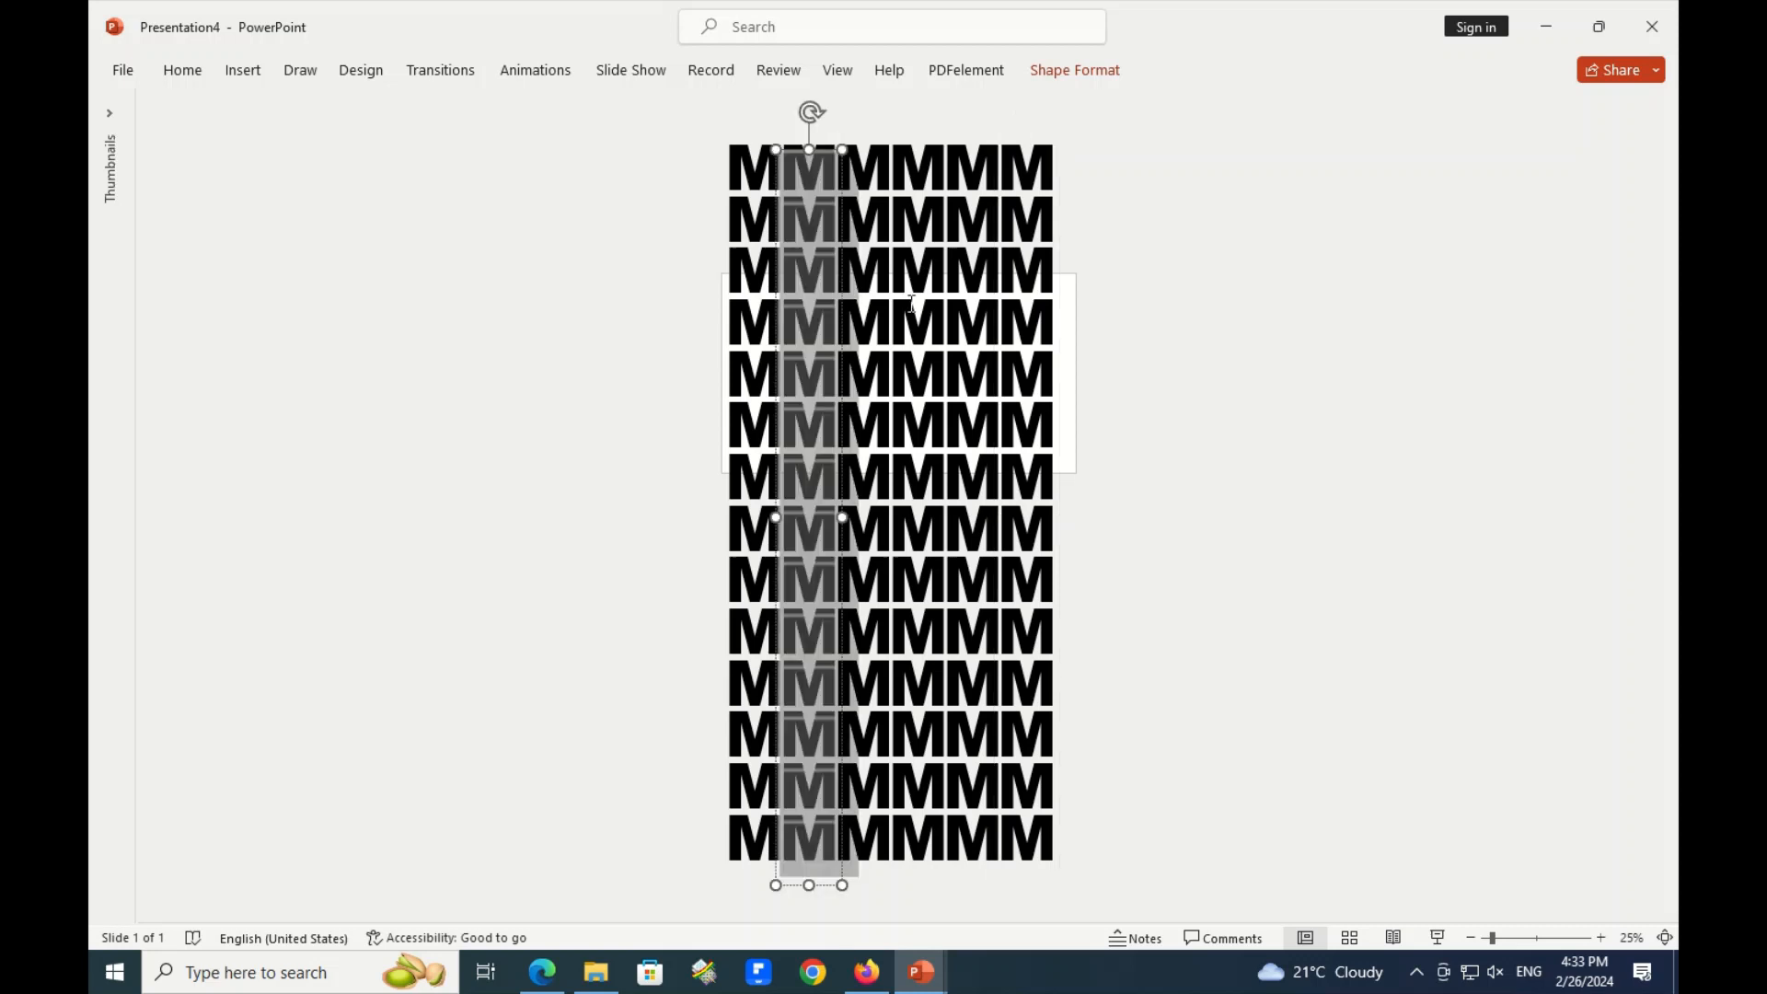
text(O O O O O )
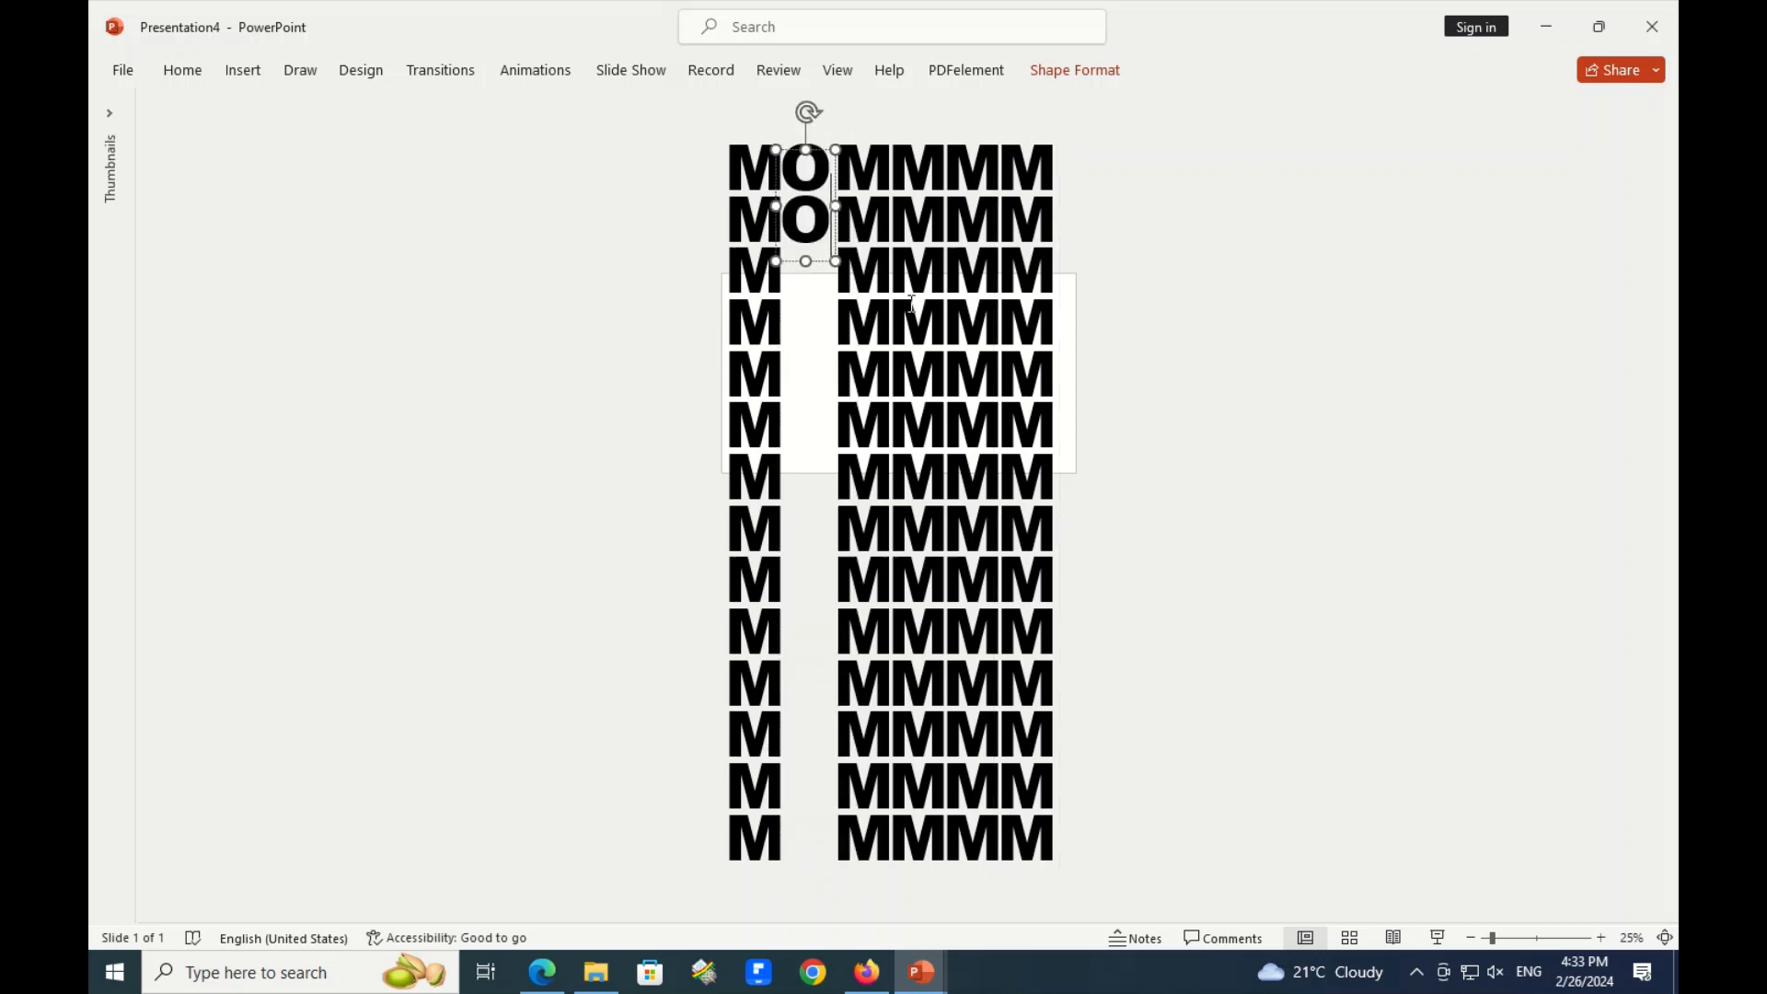
text(O O O O O)
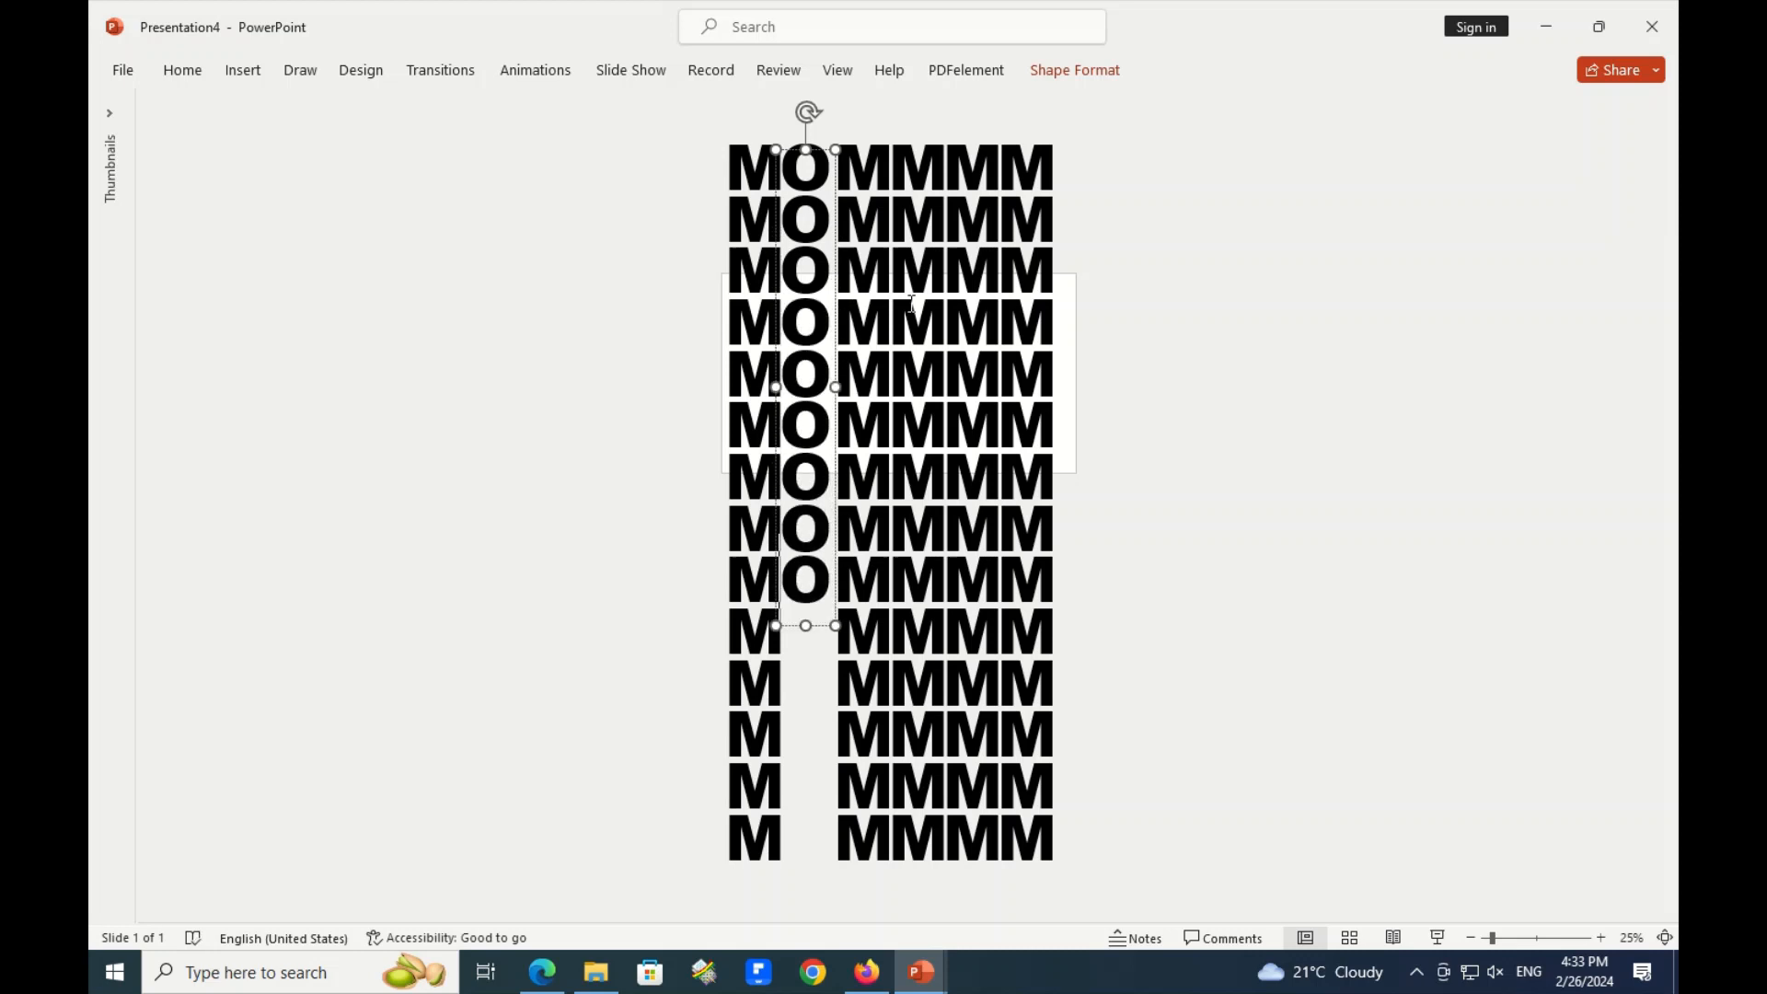
text( O O O O O)
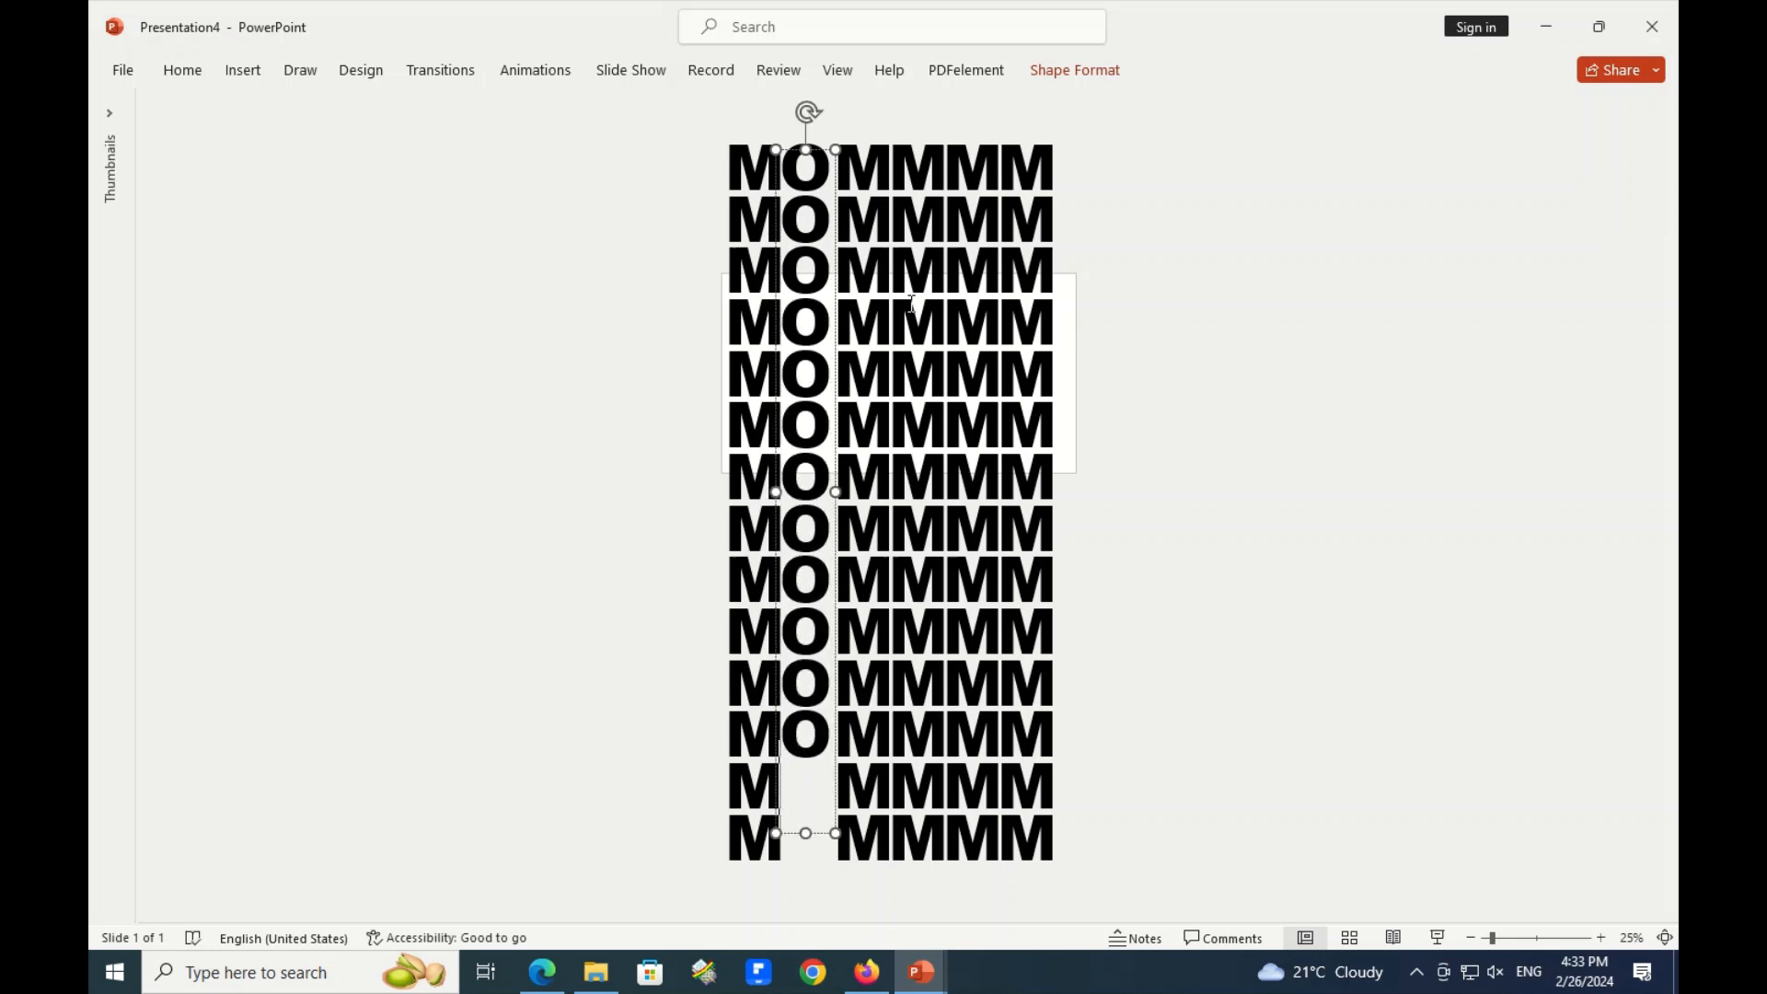
text(O)
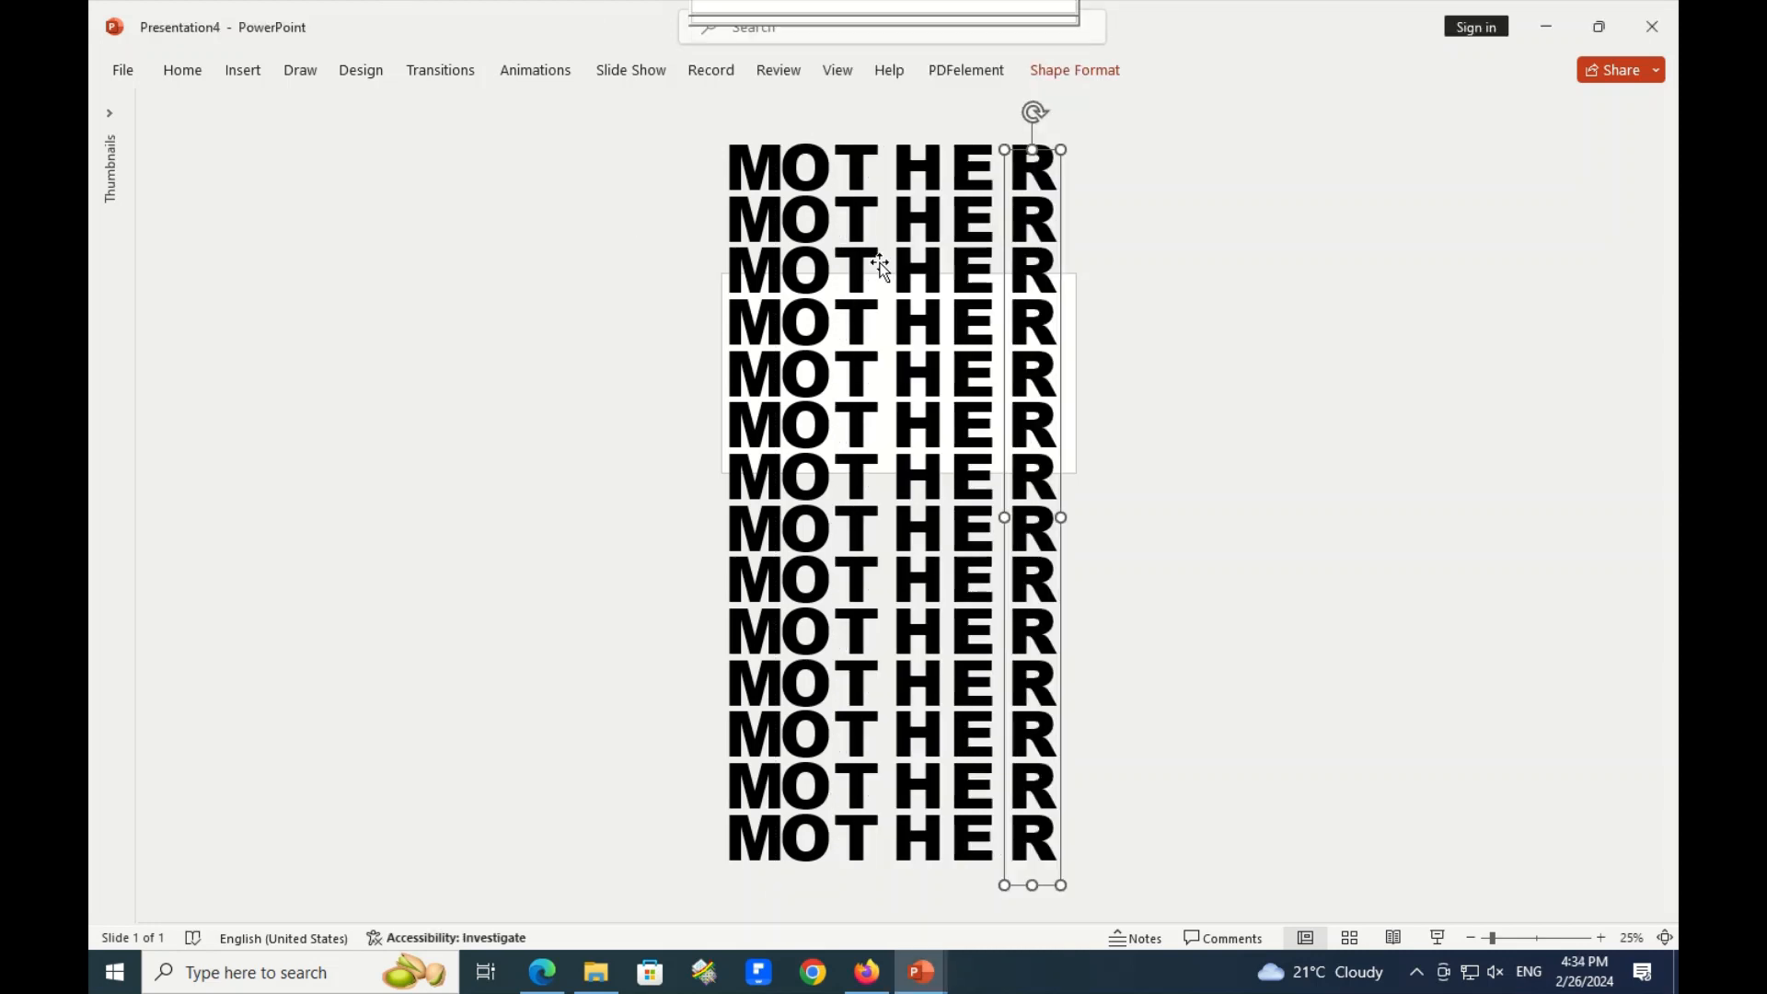
Give the letters in all six columns a white text outline.
key(ctrl+a)
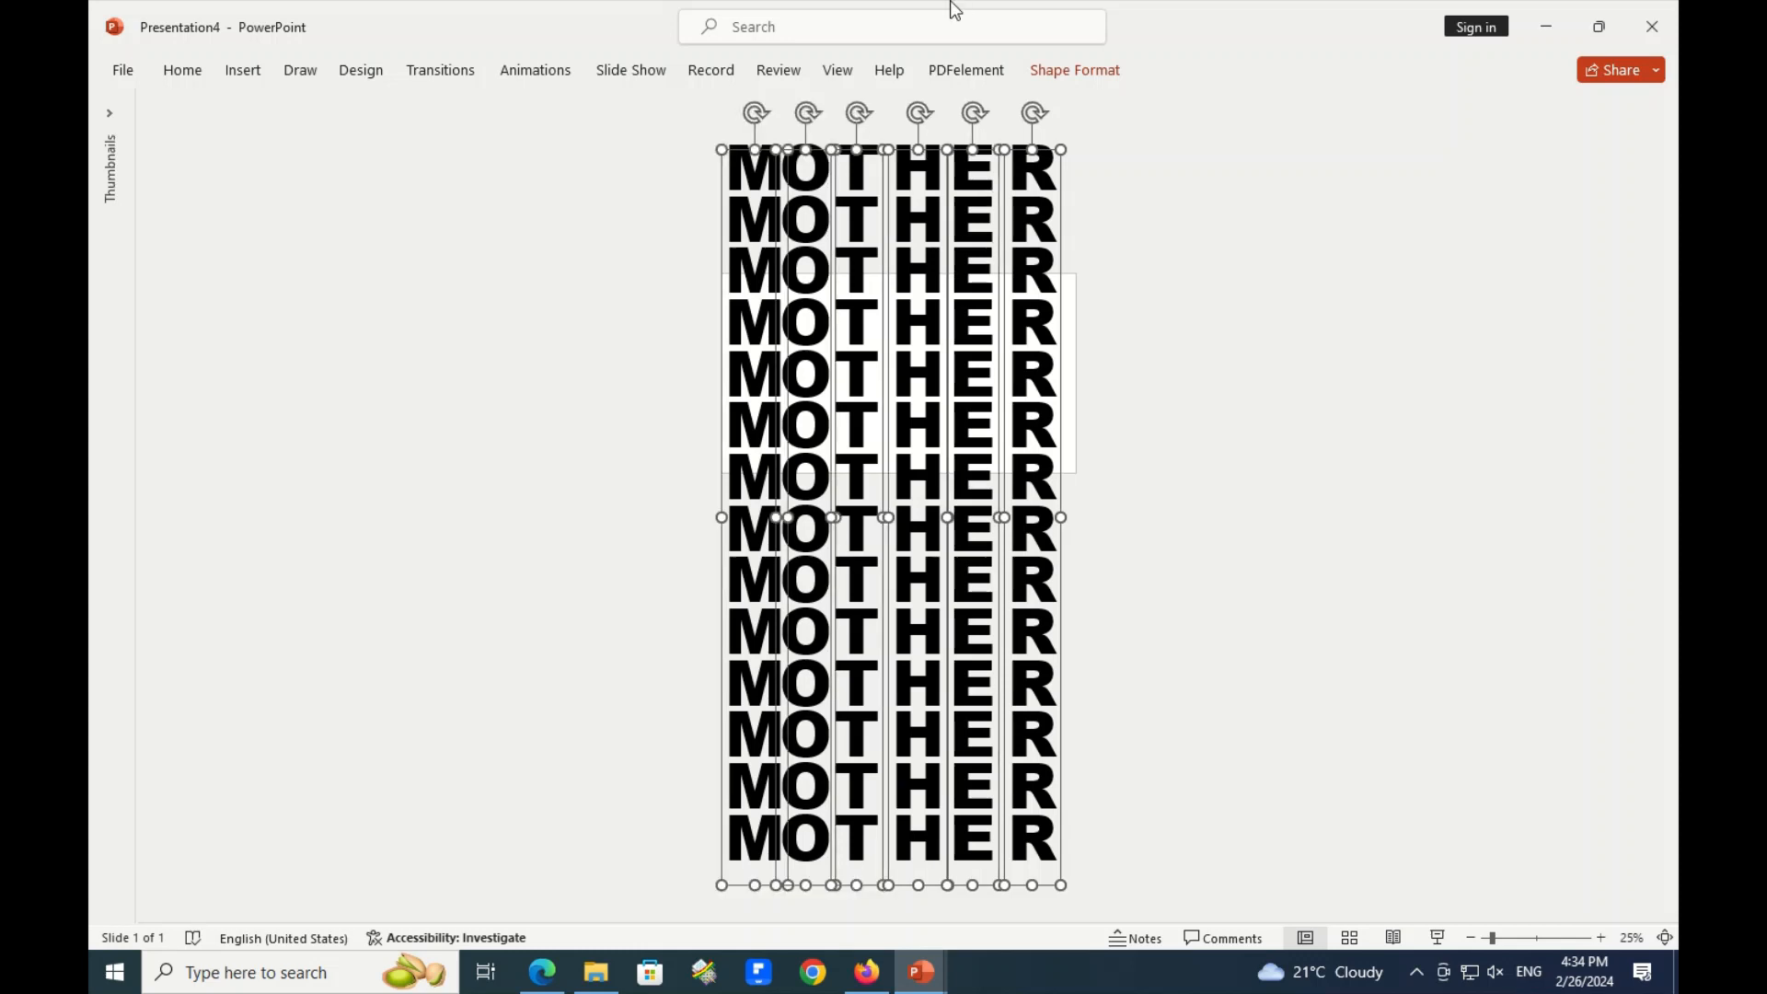
click(1104, 74)
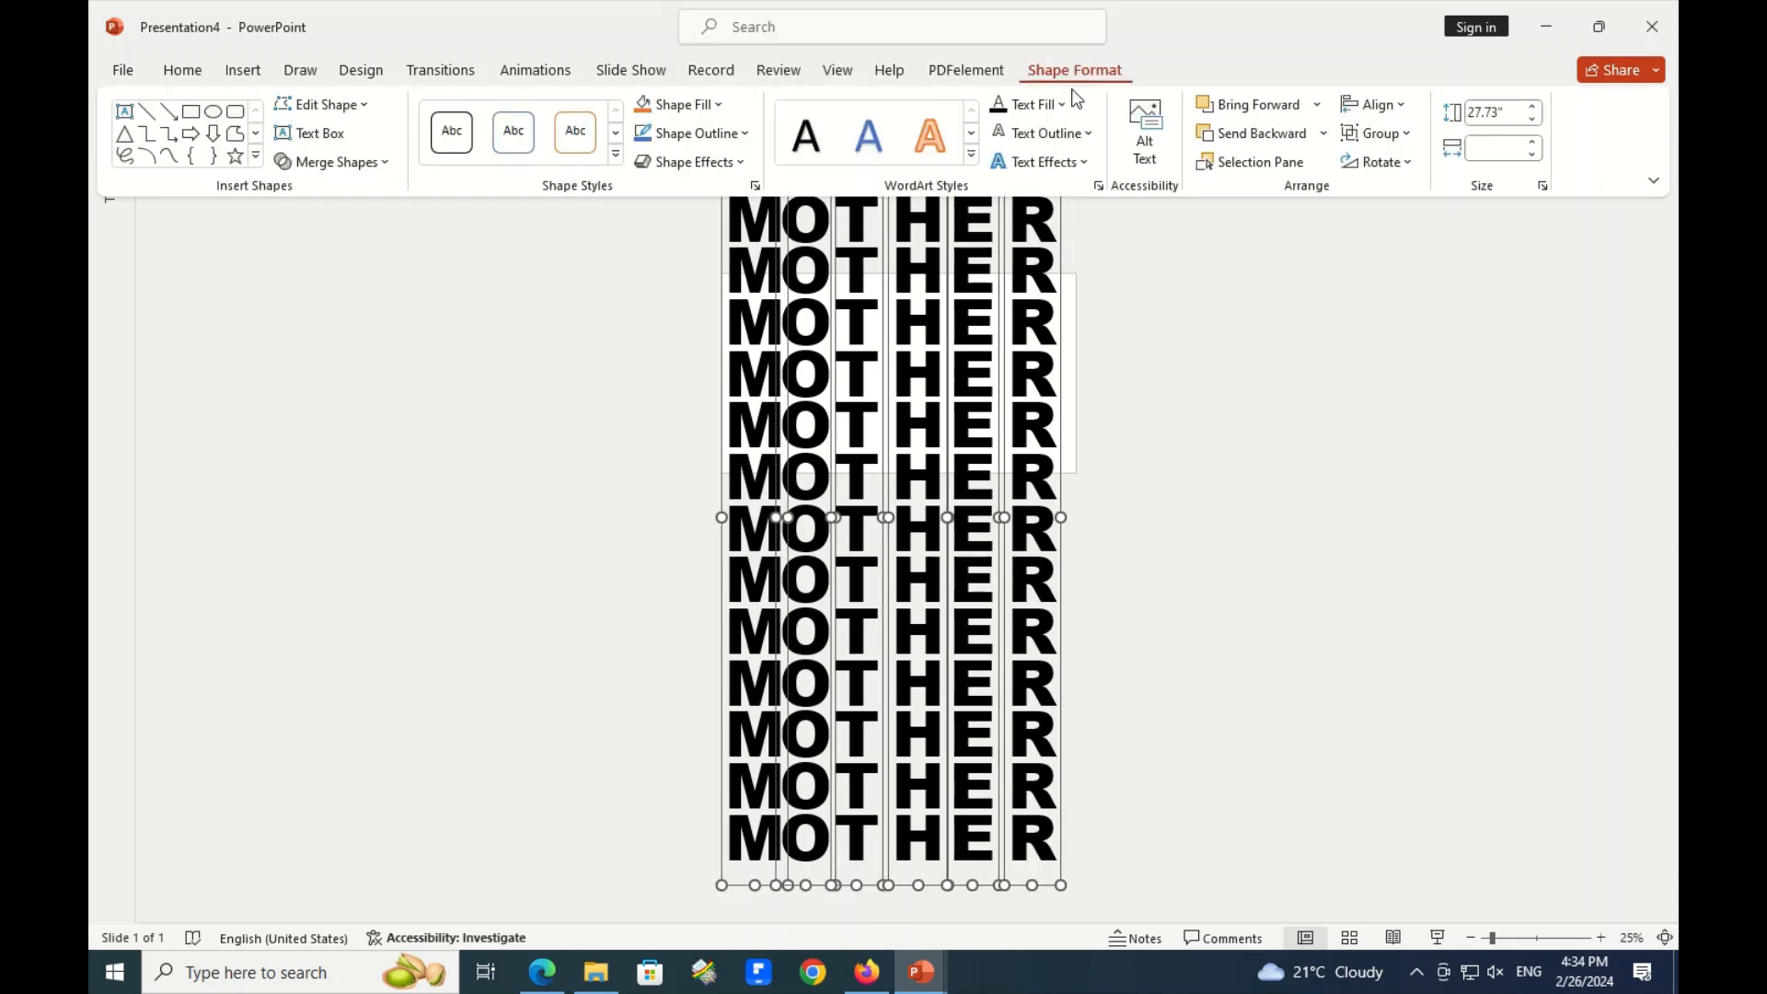
click(1056, 136)
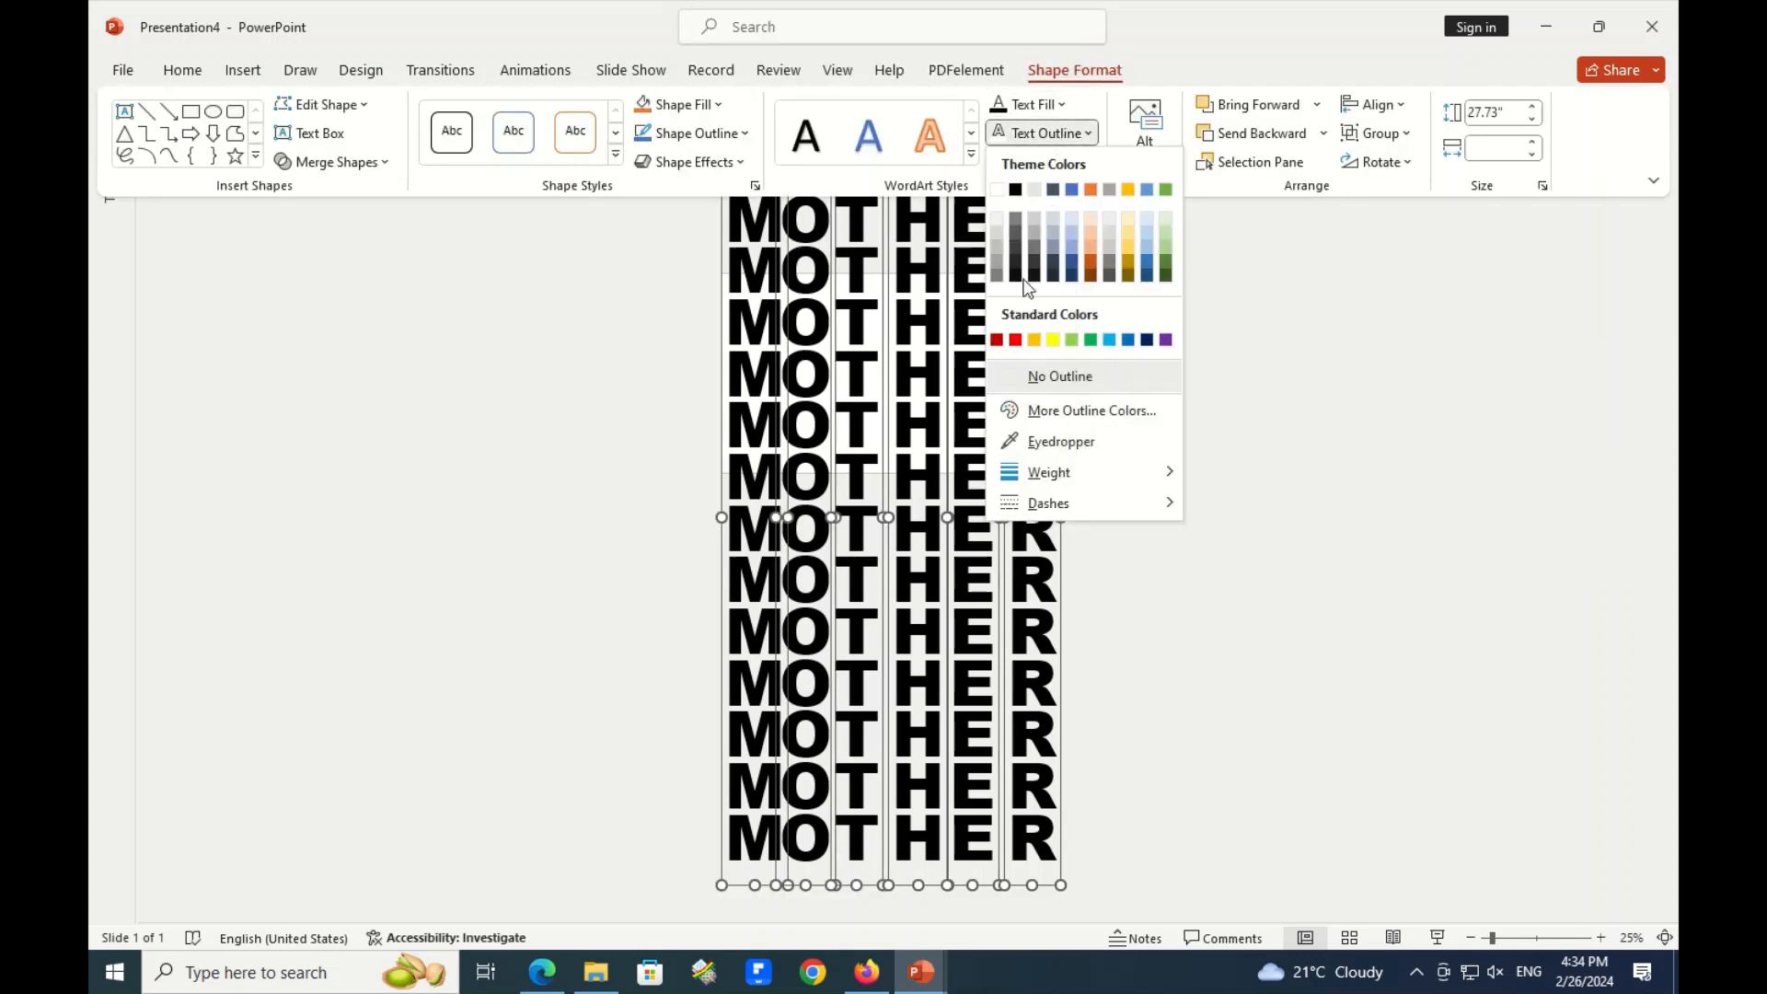
click(997, 188)
click(1120, 375)
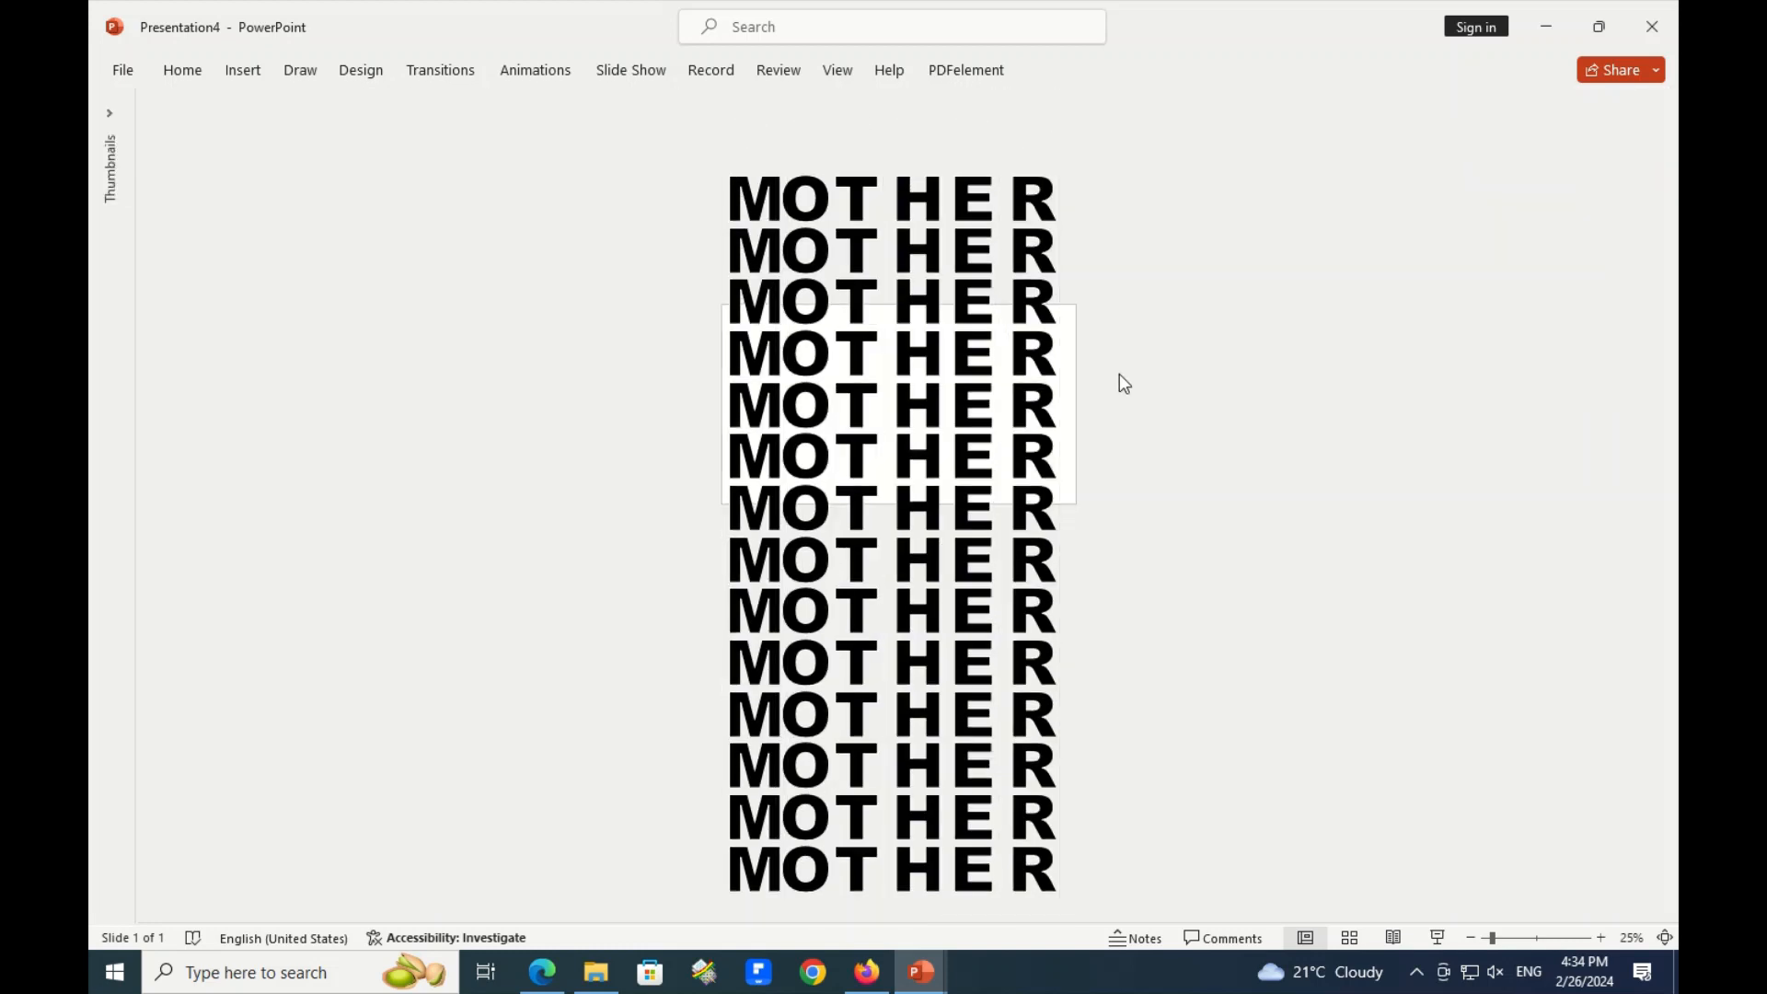
Set the slide background to a solid black fill.
right_click(1119, 375)
click(1183, 630)
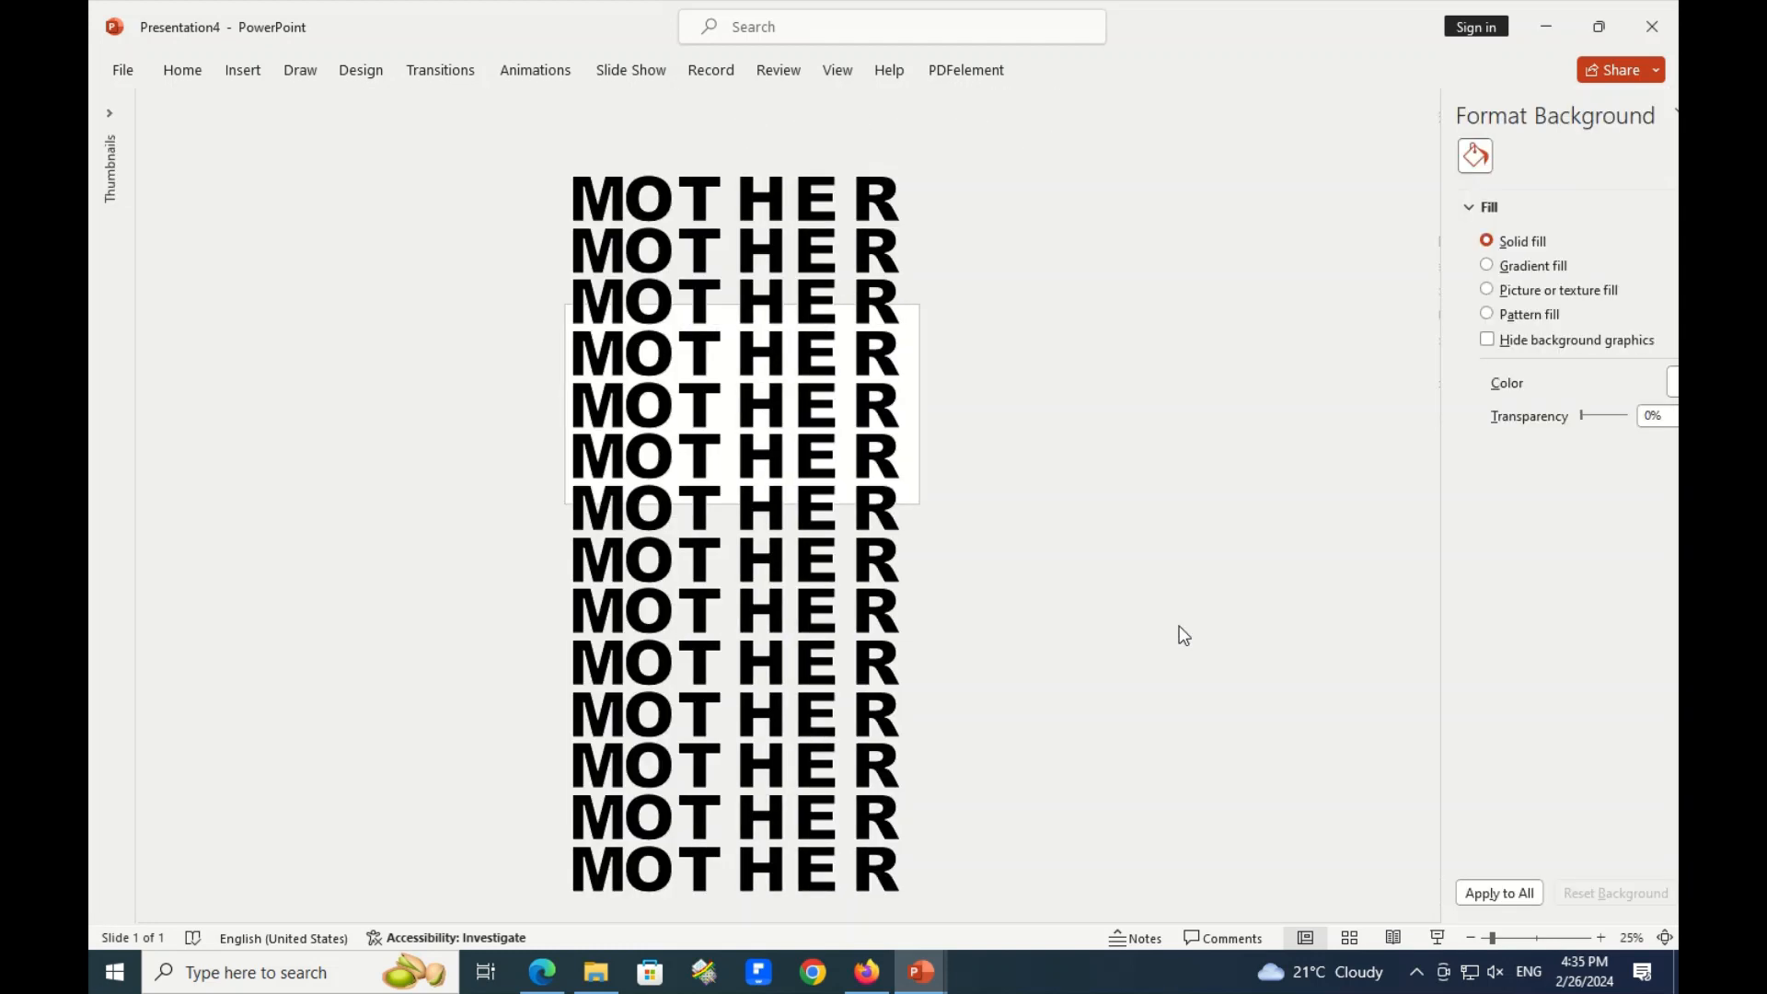
click(1625, 383)
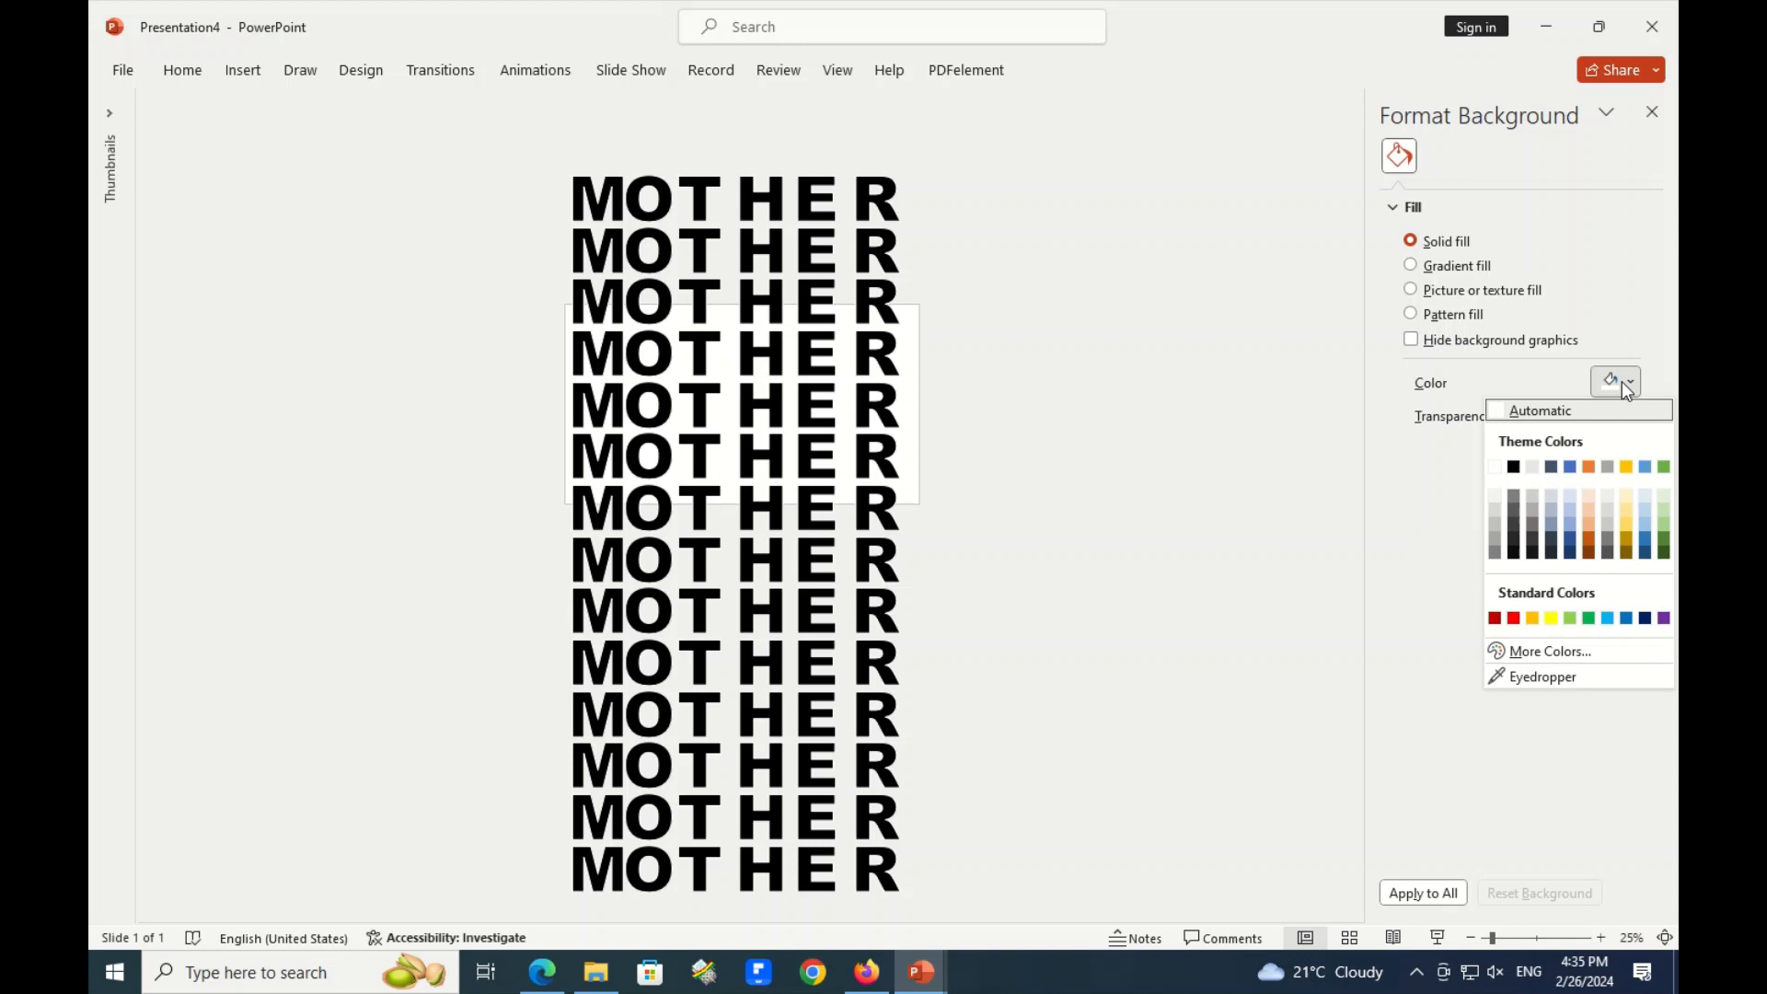
click(1513, 466)
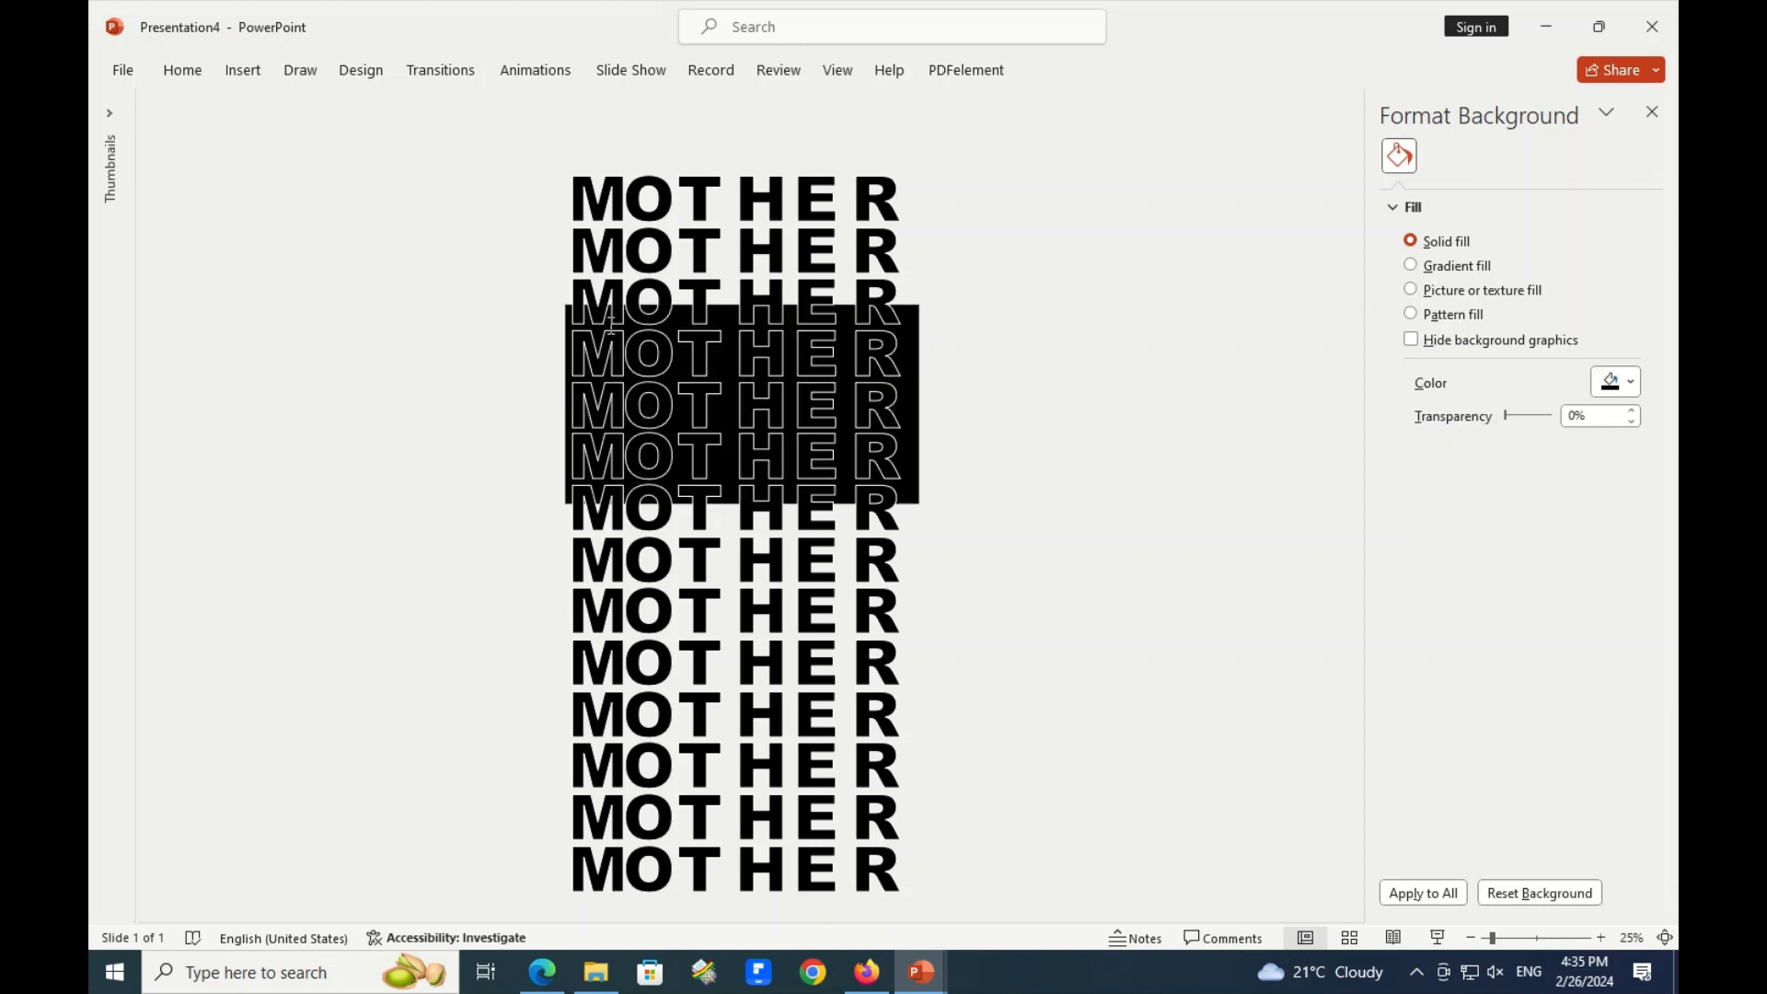
Color the M, O and T white diagonally, one letter each in the first, second and third full rows on the slide.
click(575, 350)
drag(575, 350, 615, 357)
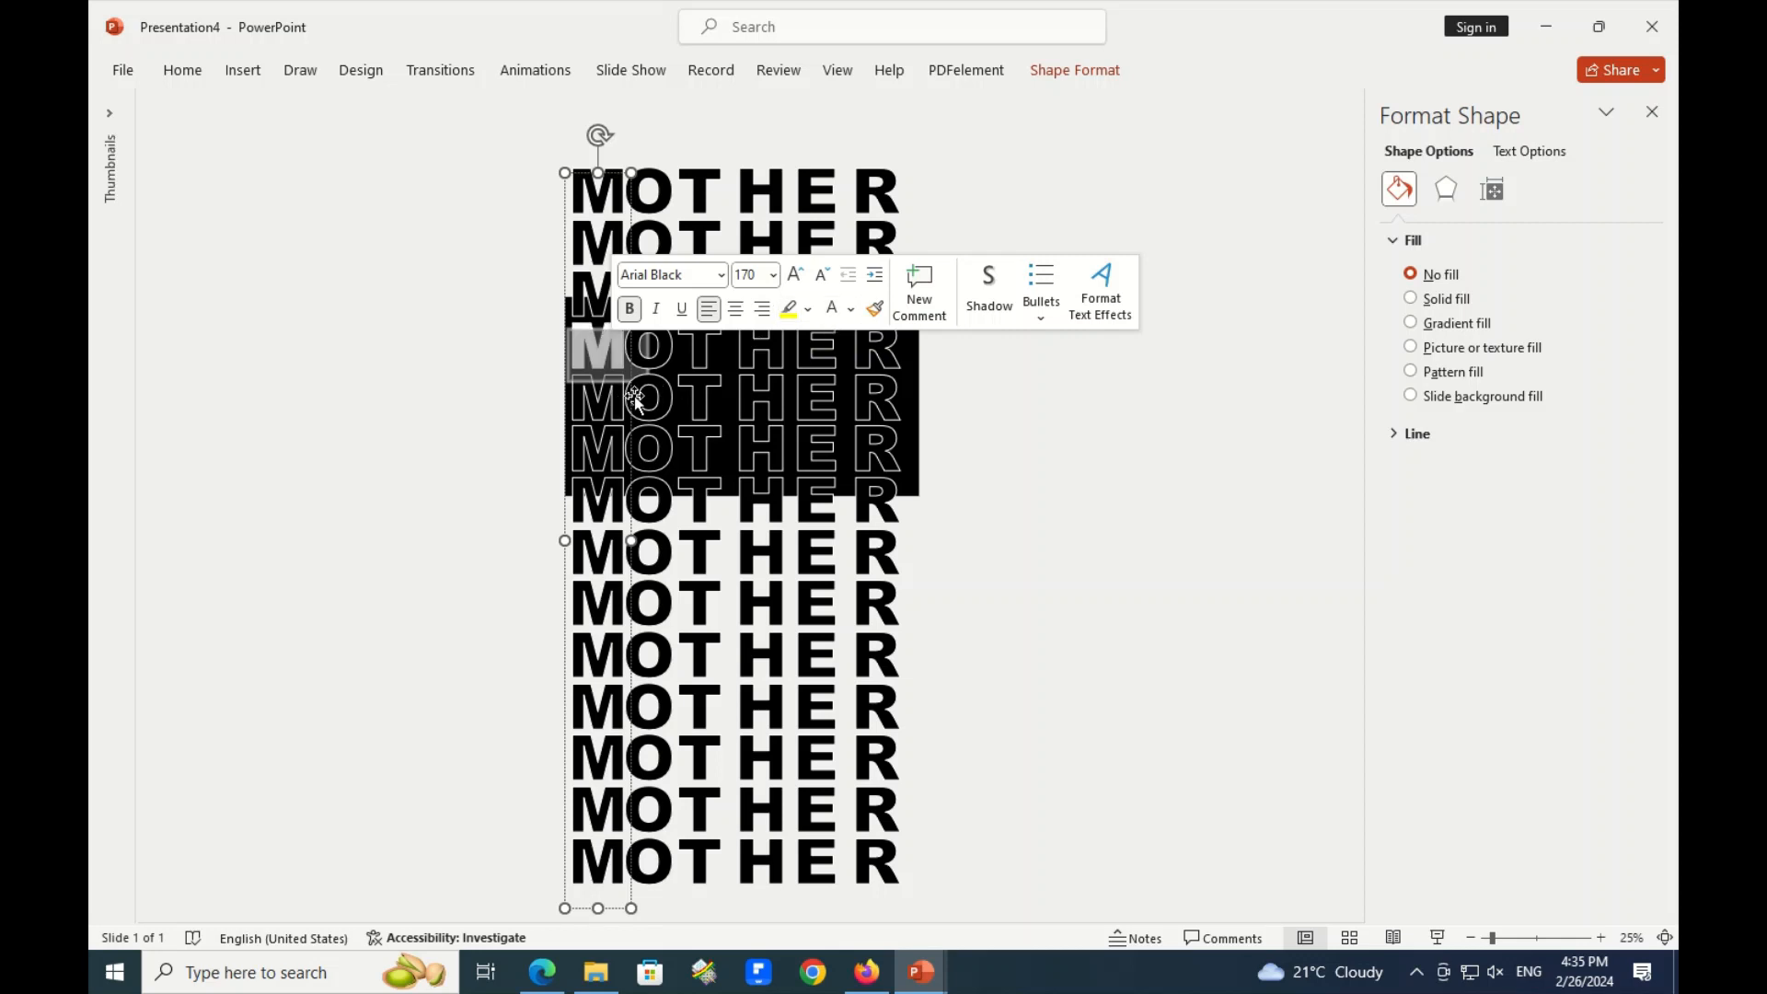
click(647, 397)
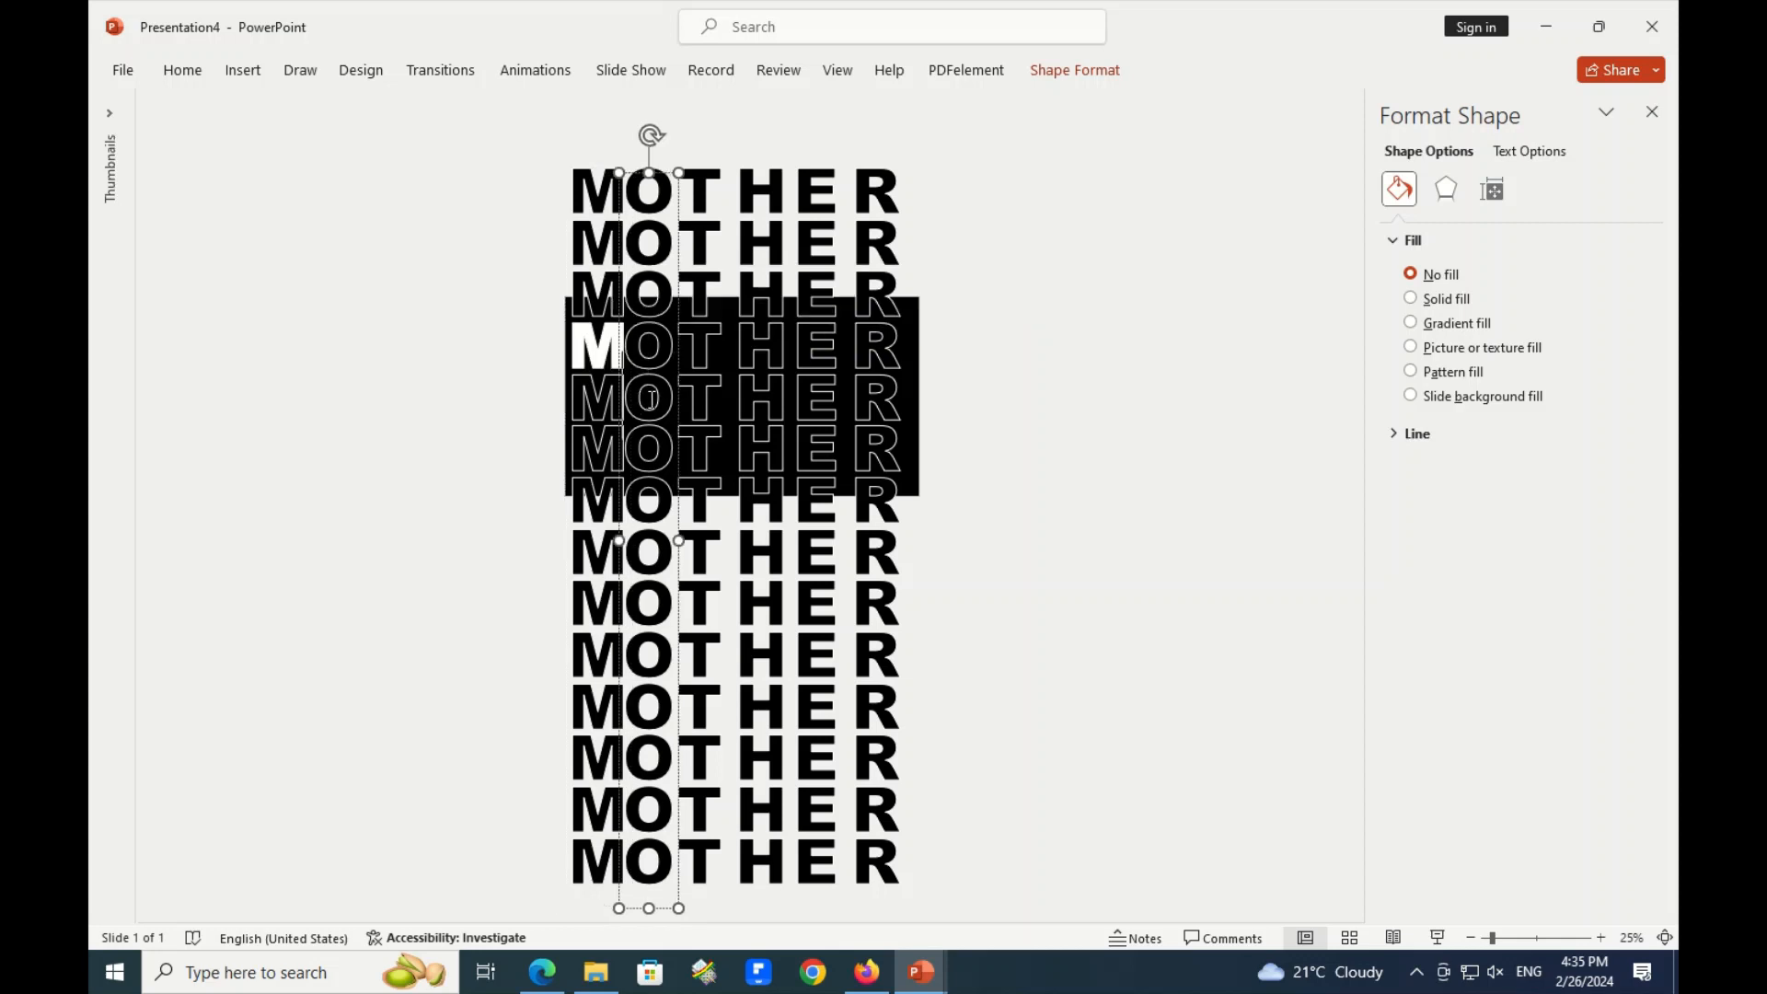
double_click(652, 398)
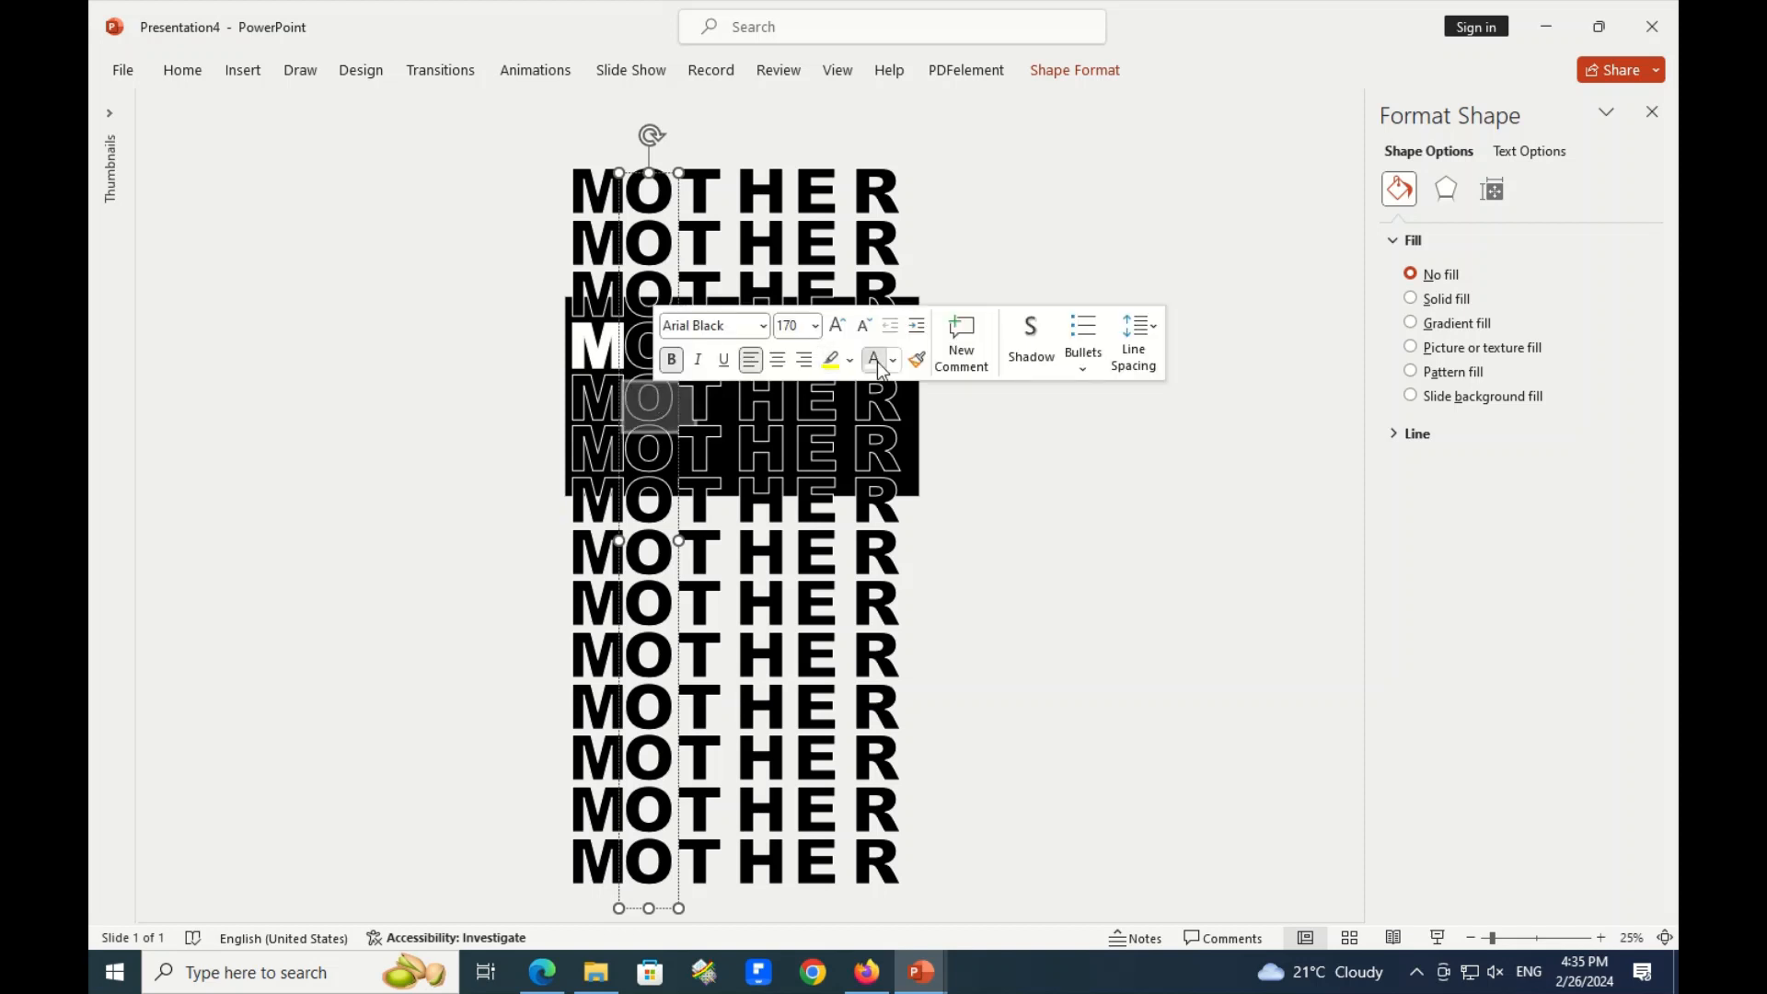
click(875, 360)
double_click(708, 451)
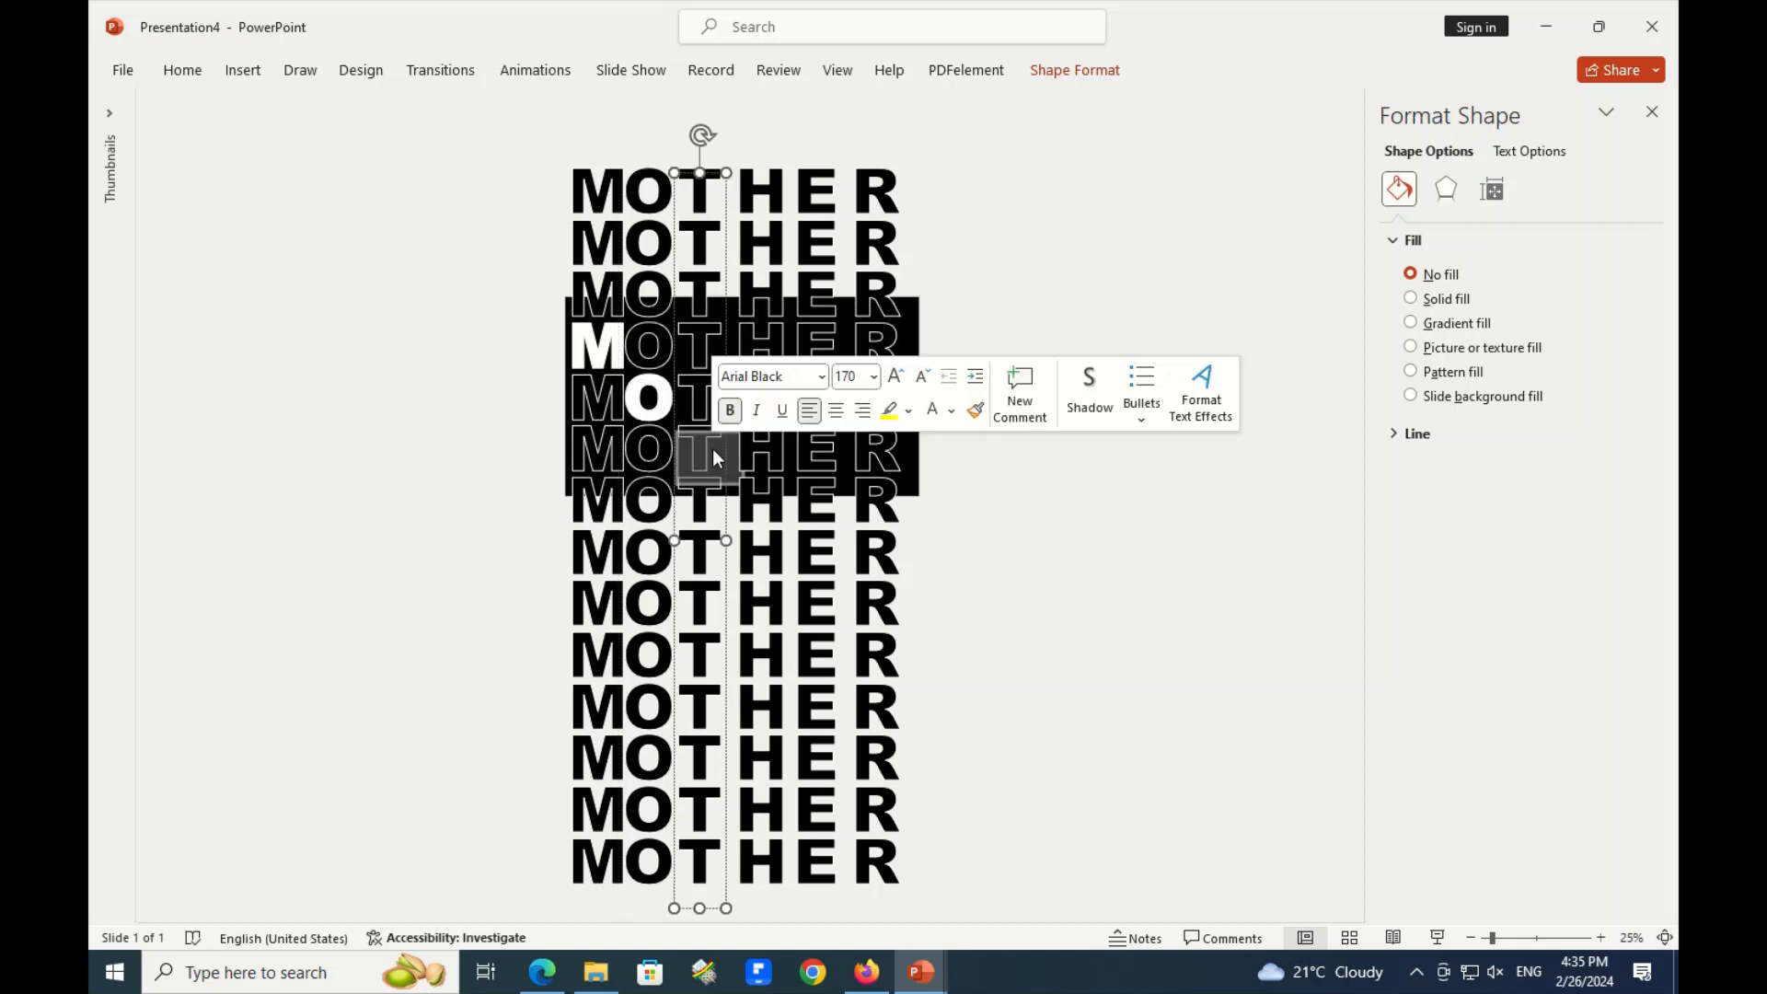
click(929, 410)
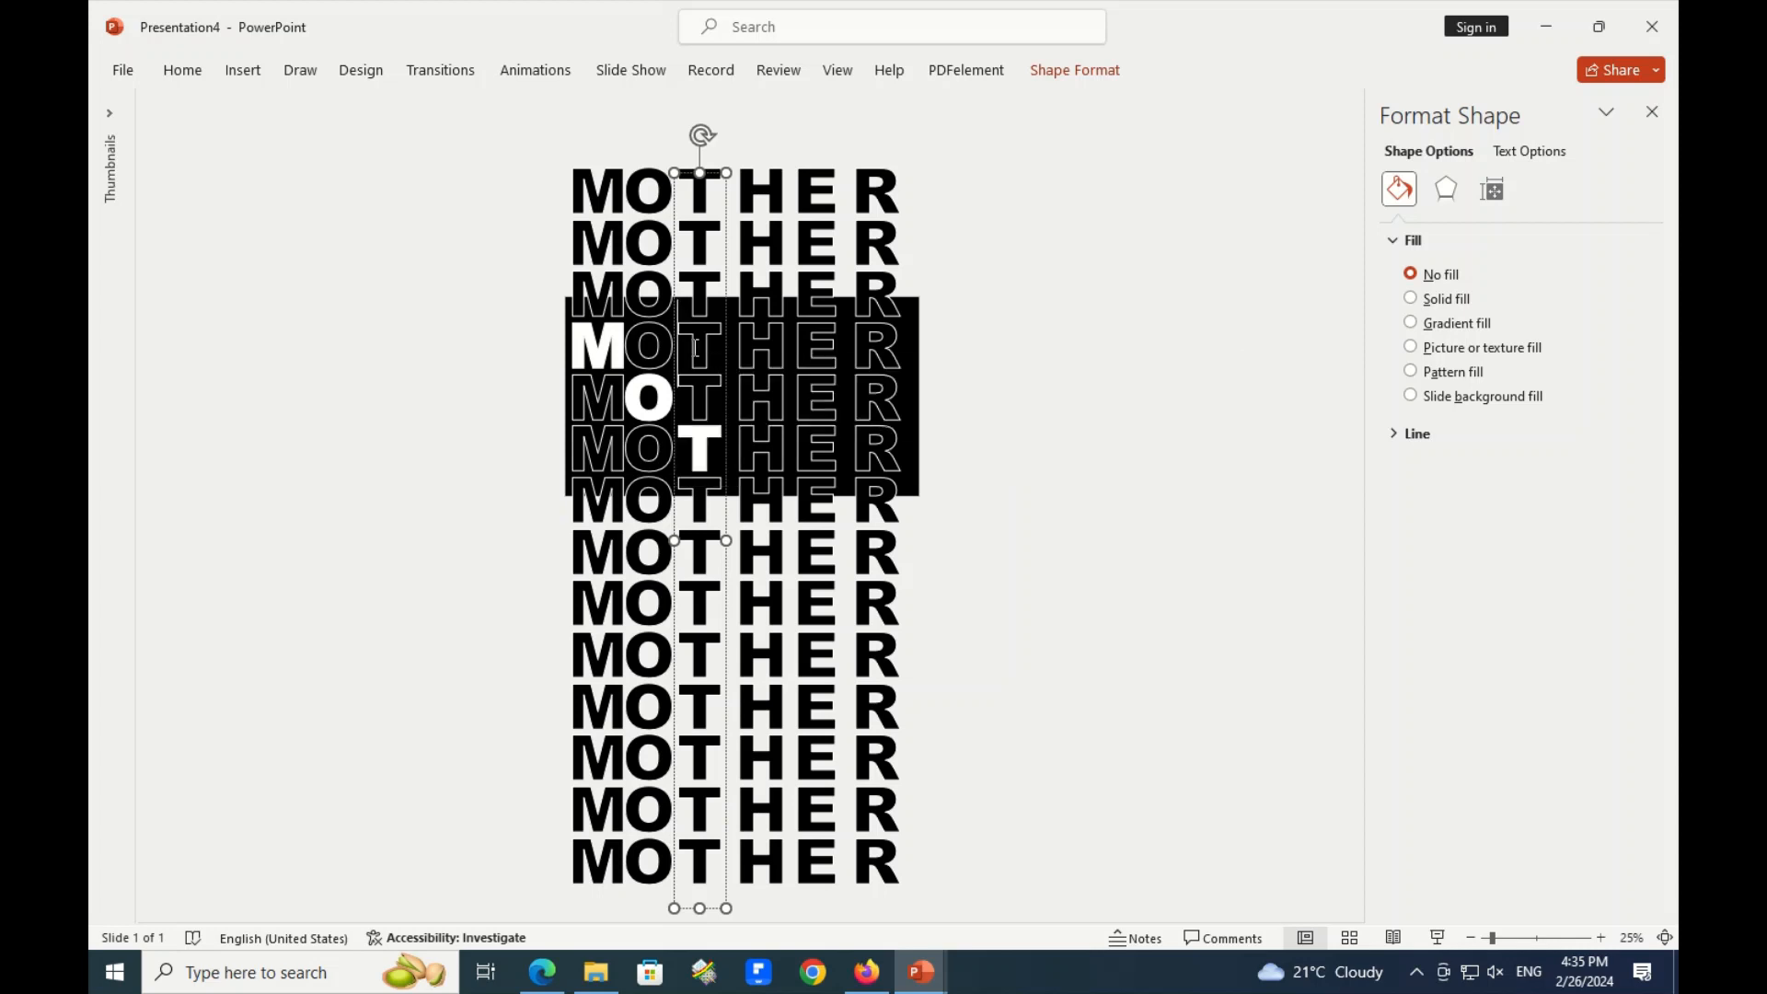
Color the T and the E in the slide's first full row white.
double_click(701, 348)
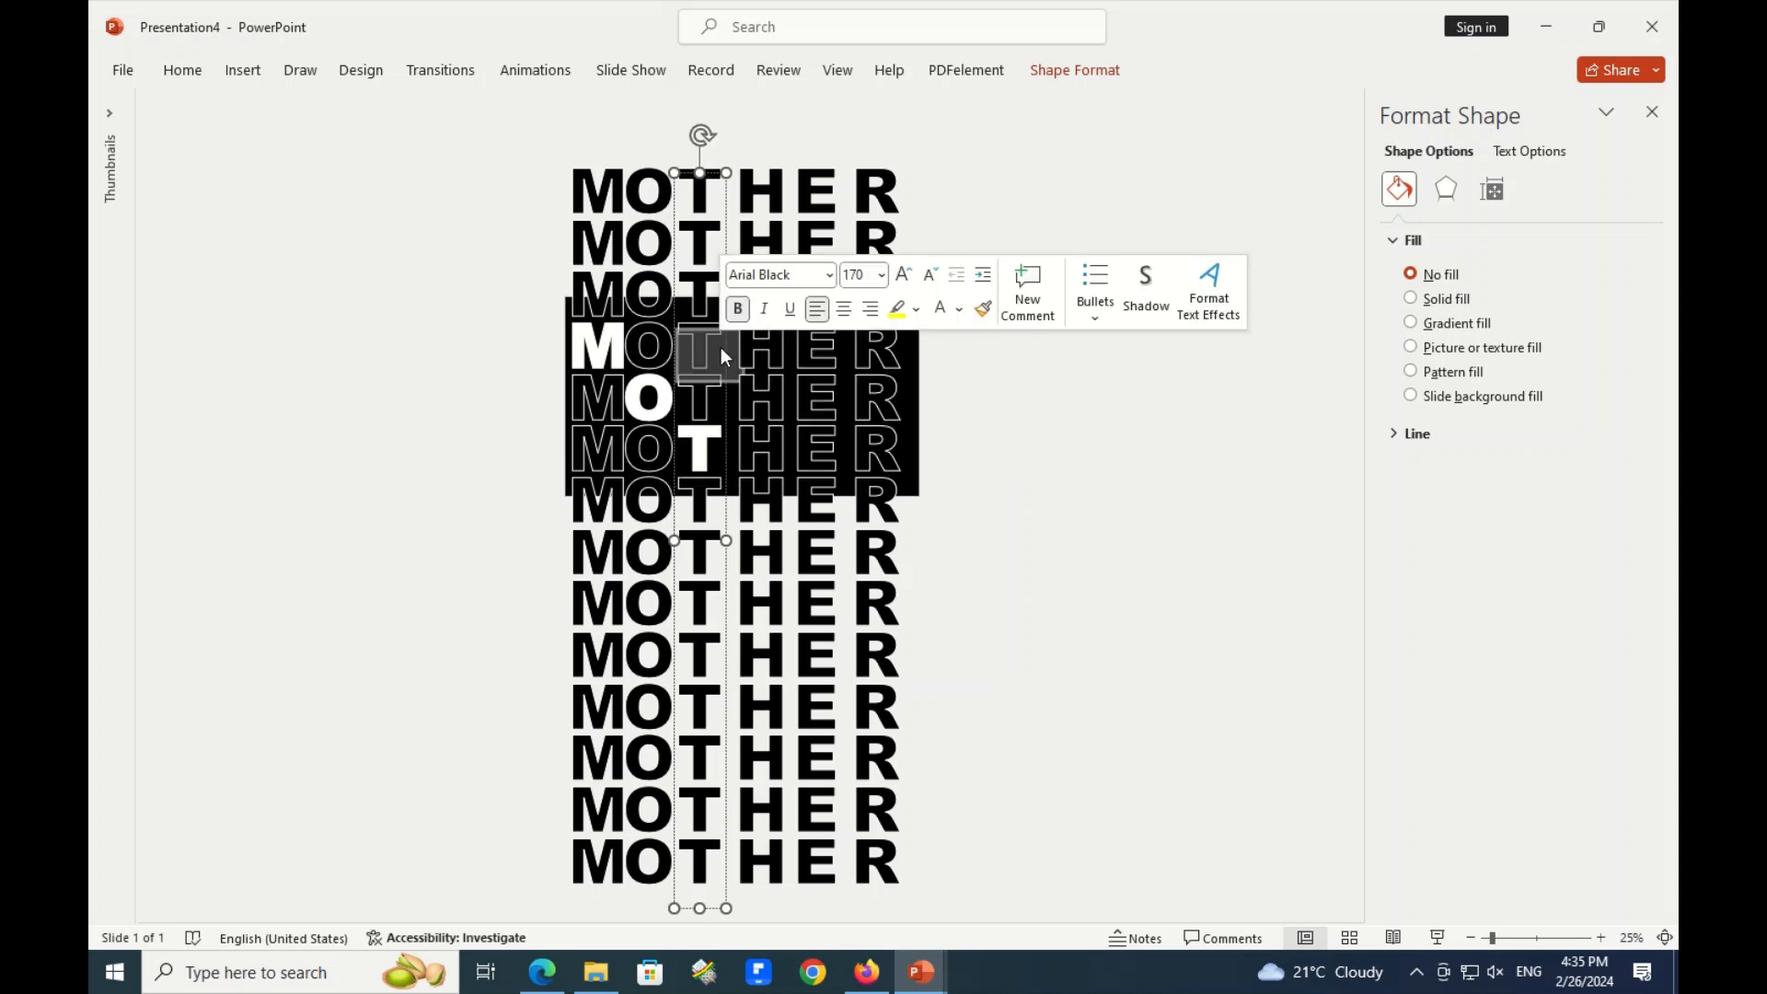
click(939, 310)
click(833, 350)
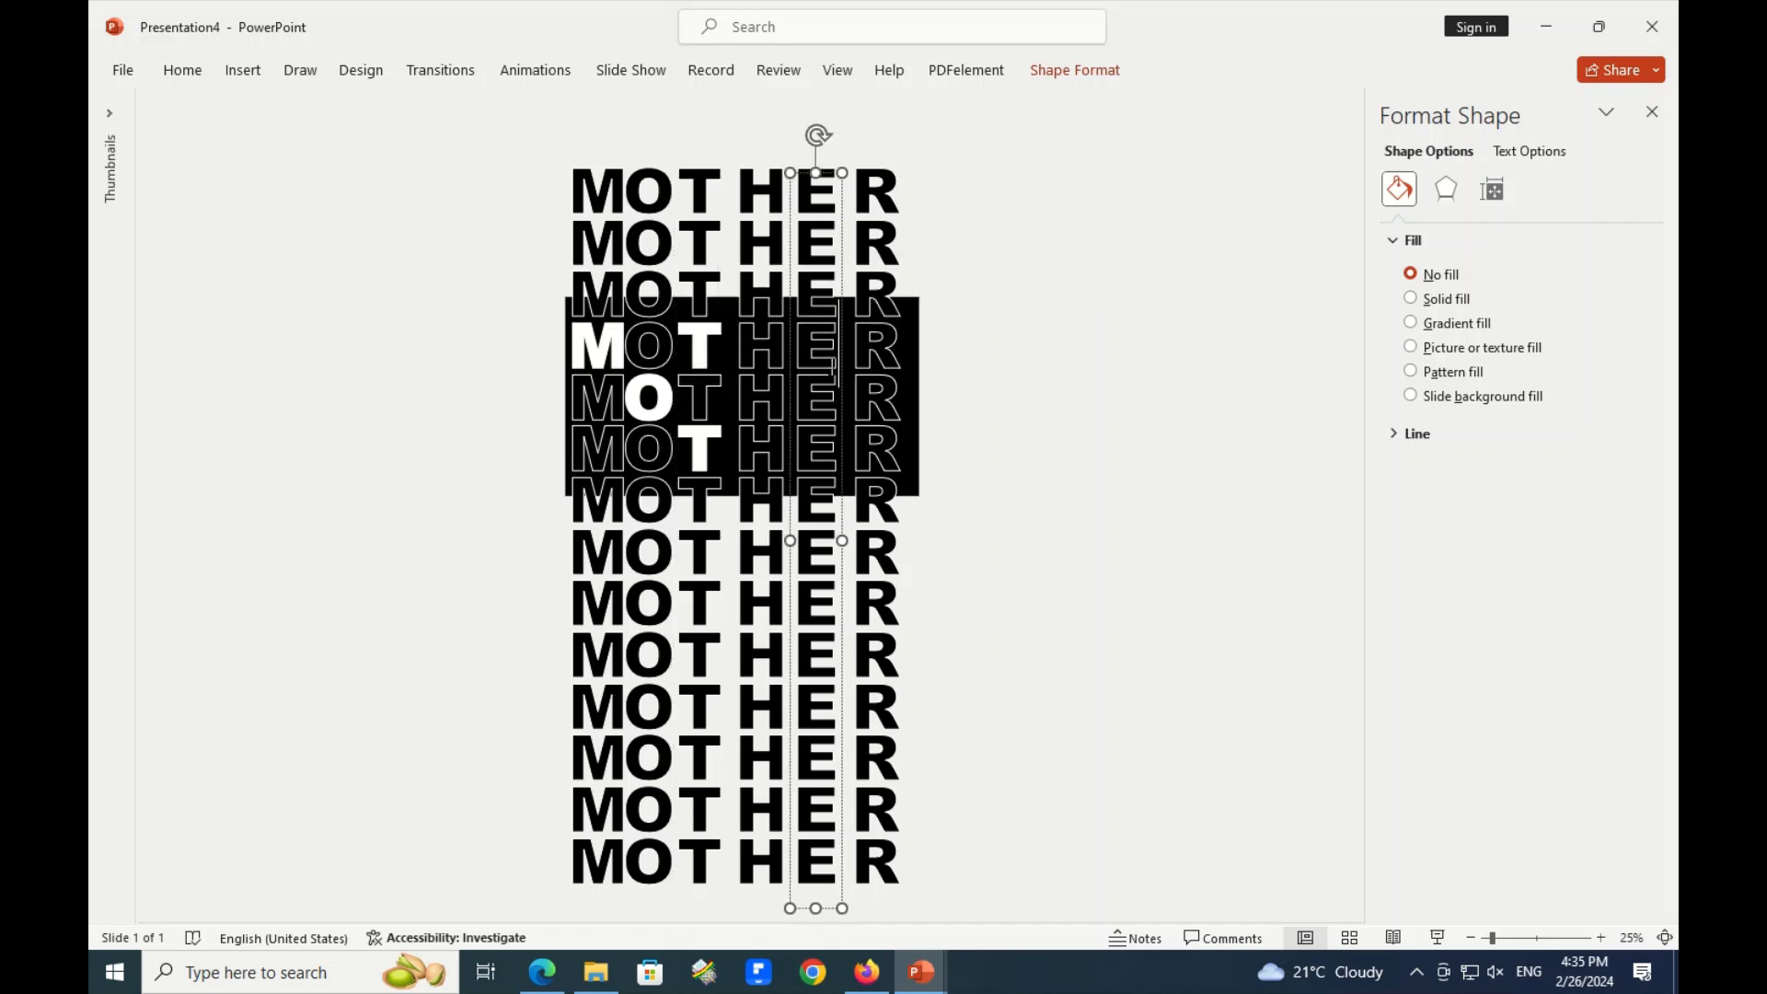
double_click(836, 348)
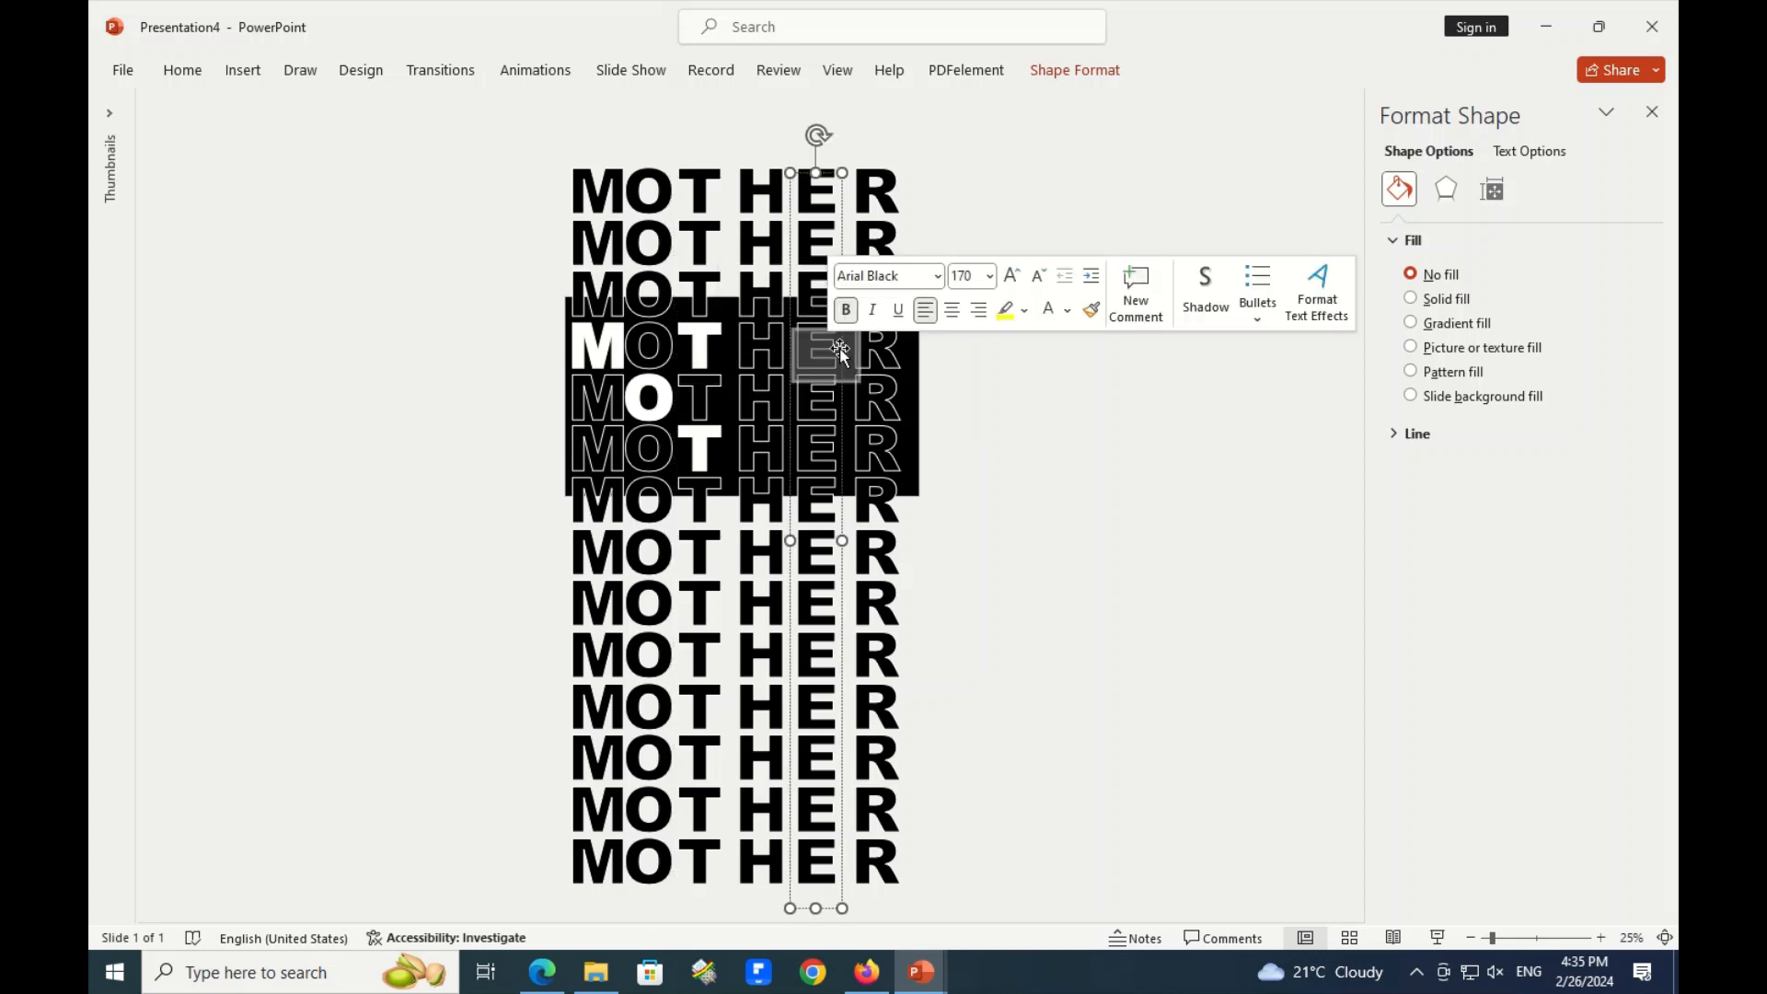
click(1048, 310)
Color the H in the slide's second full row and the R in its third full row white.
click(805, 448)
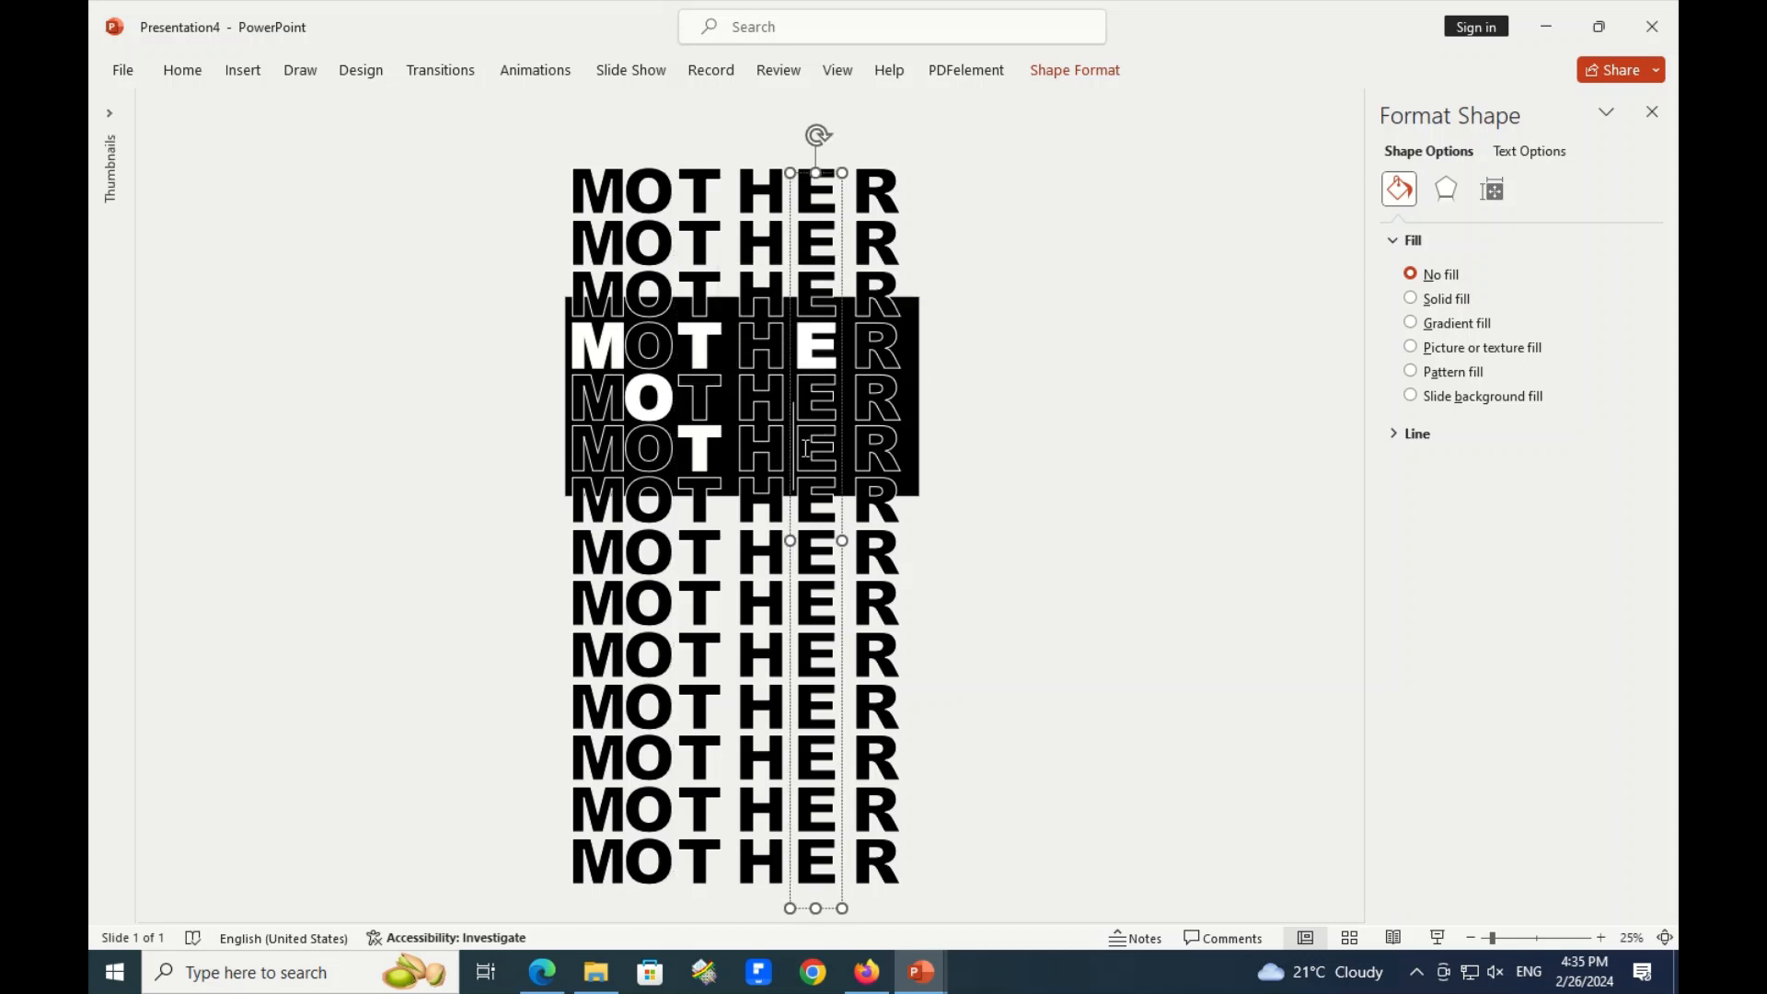
double_click(744, 403)
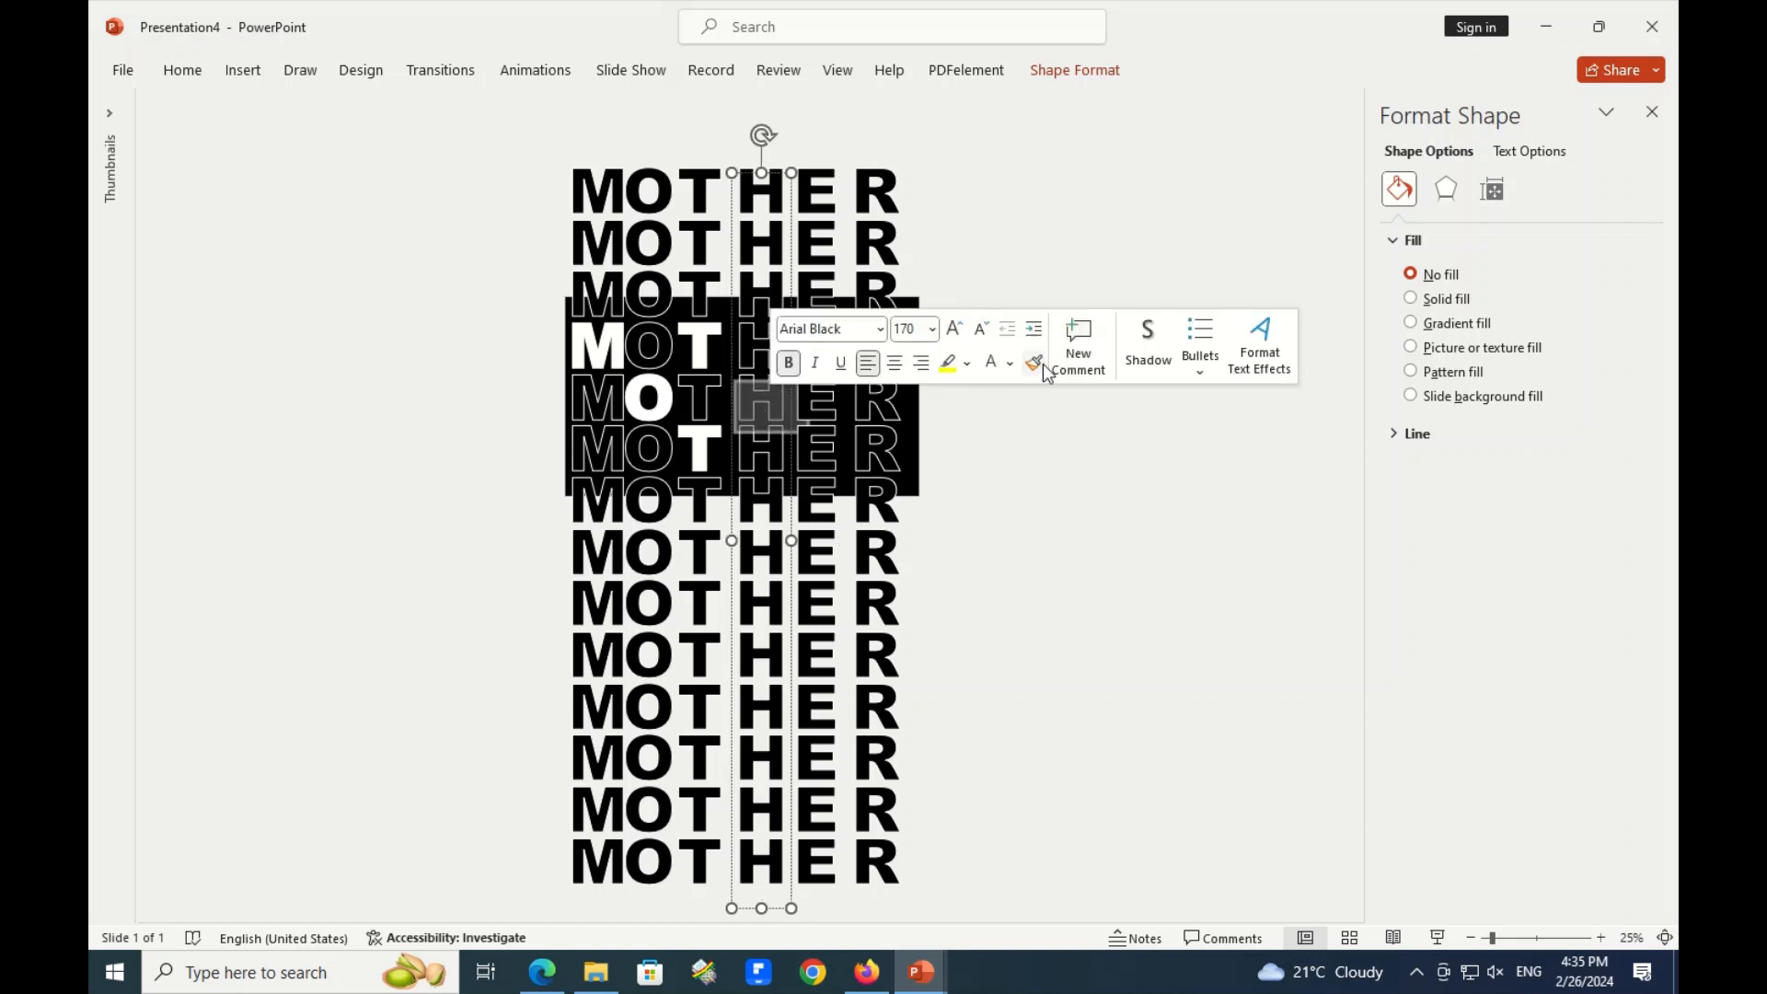
click(991, 366)
double_click(867, 450)
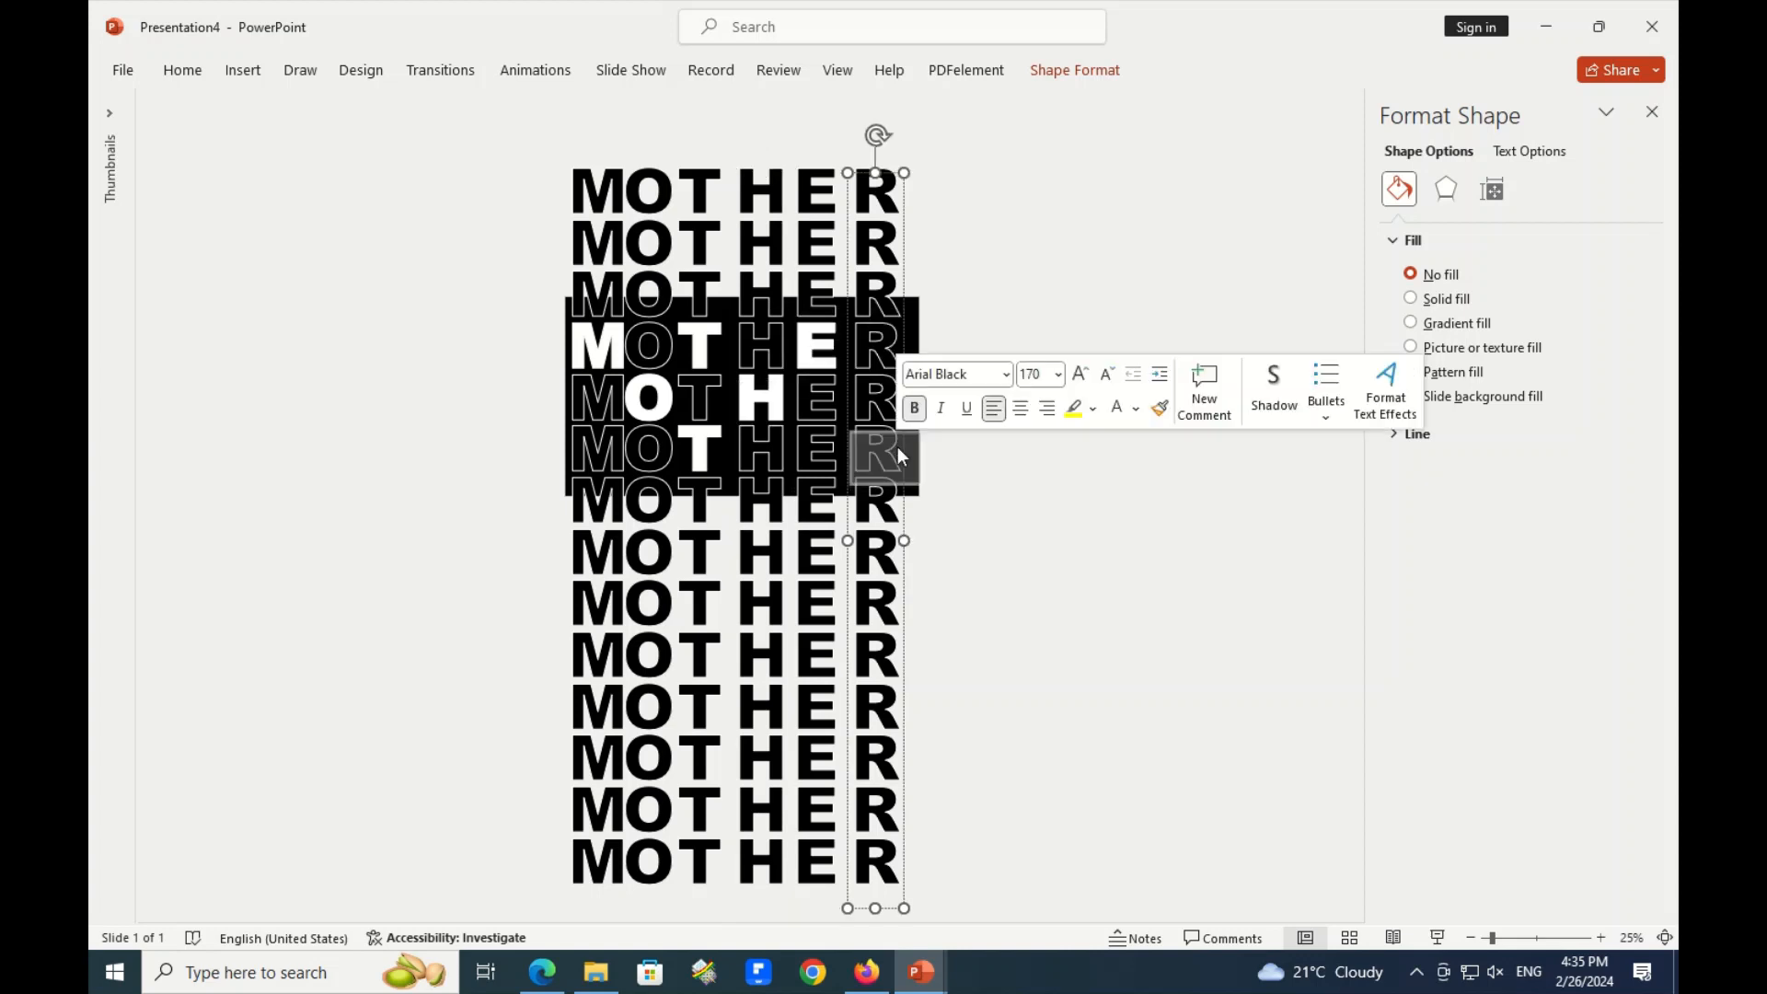
click(1110, 415)
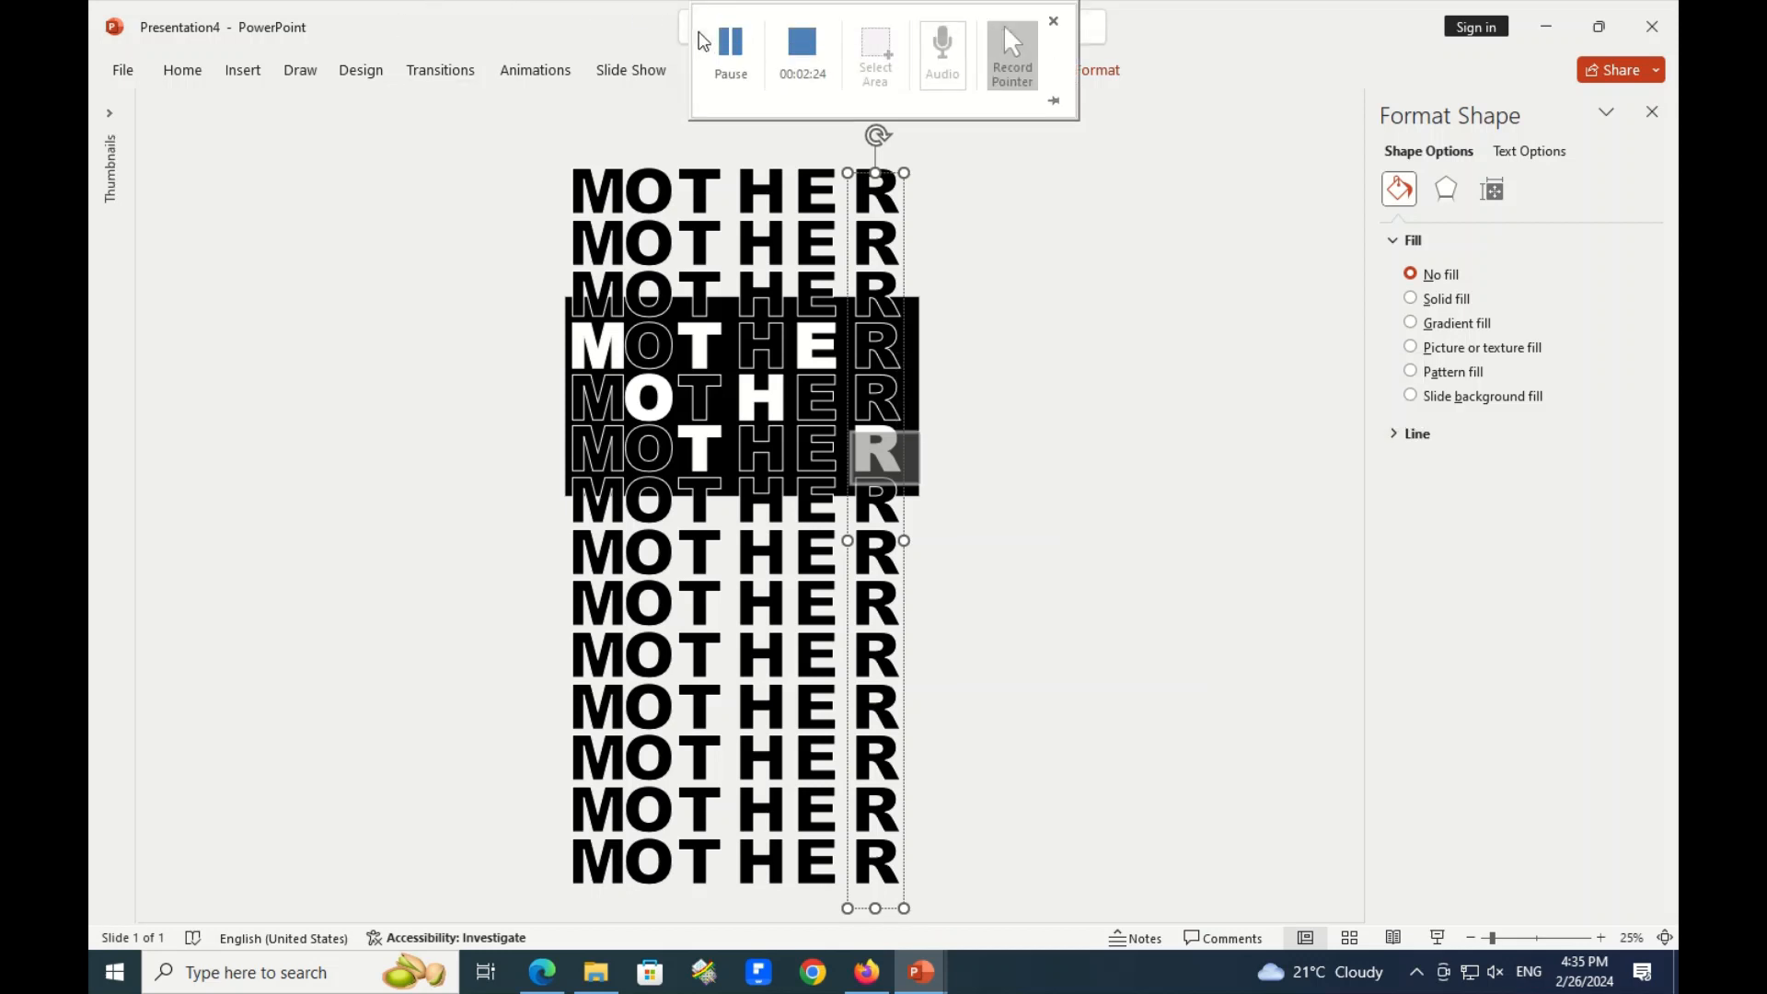
click(712, 44)
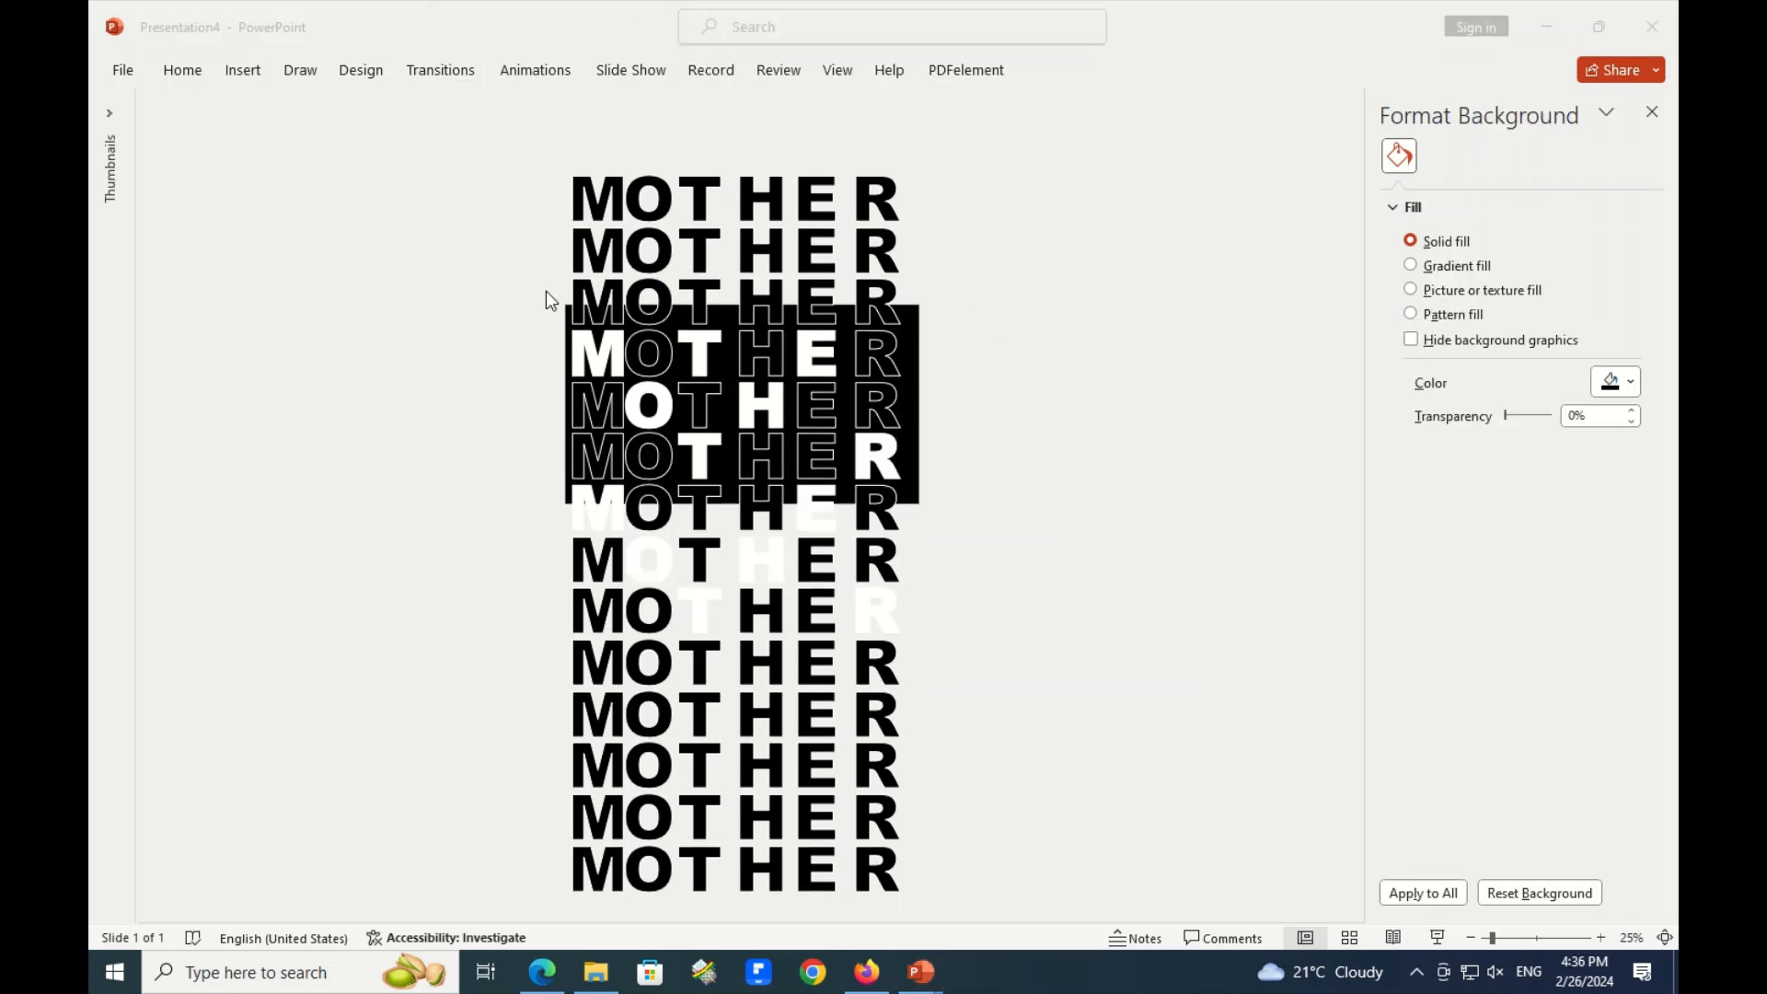
Select the M column for animating and set the ribbon to always show.
click(548, 72)
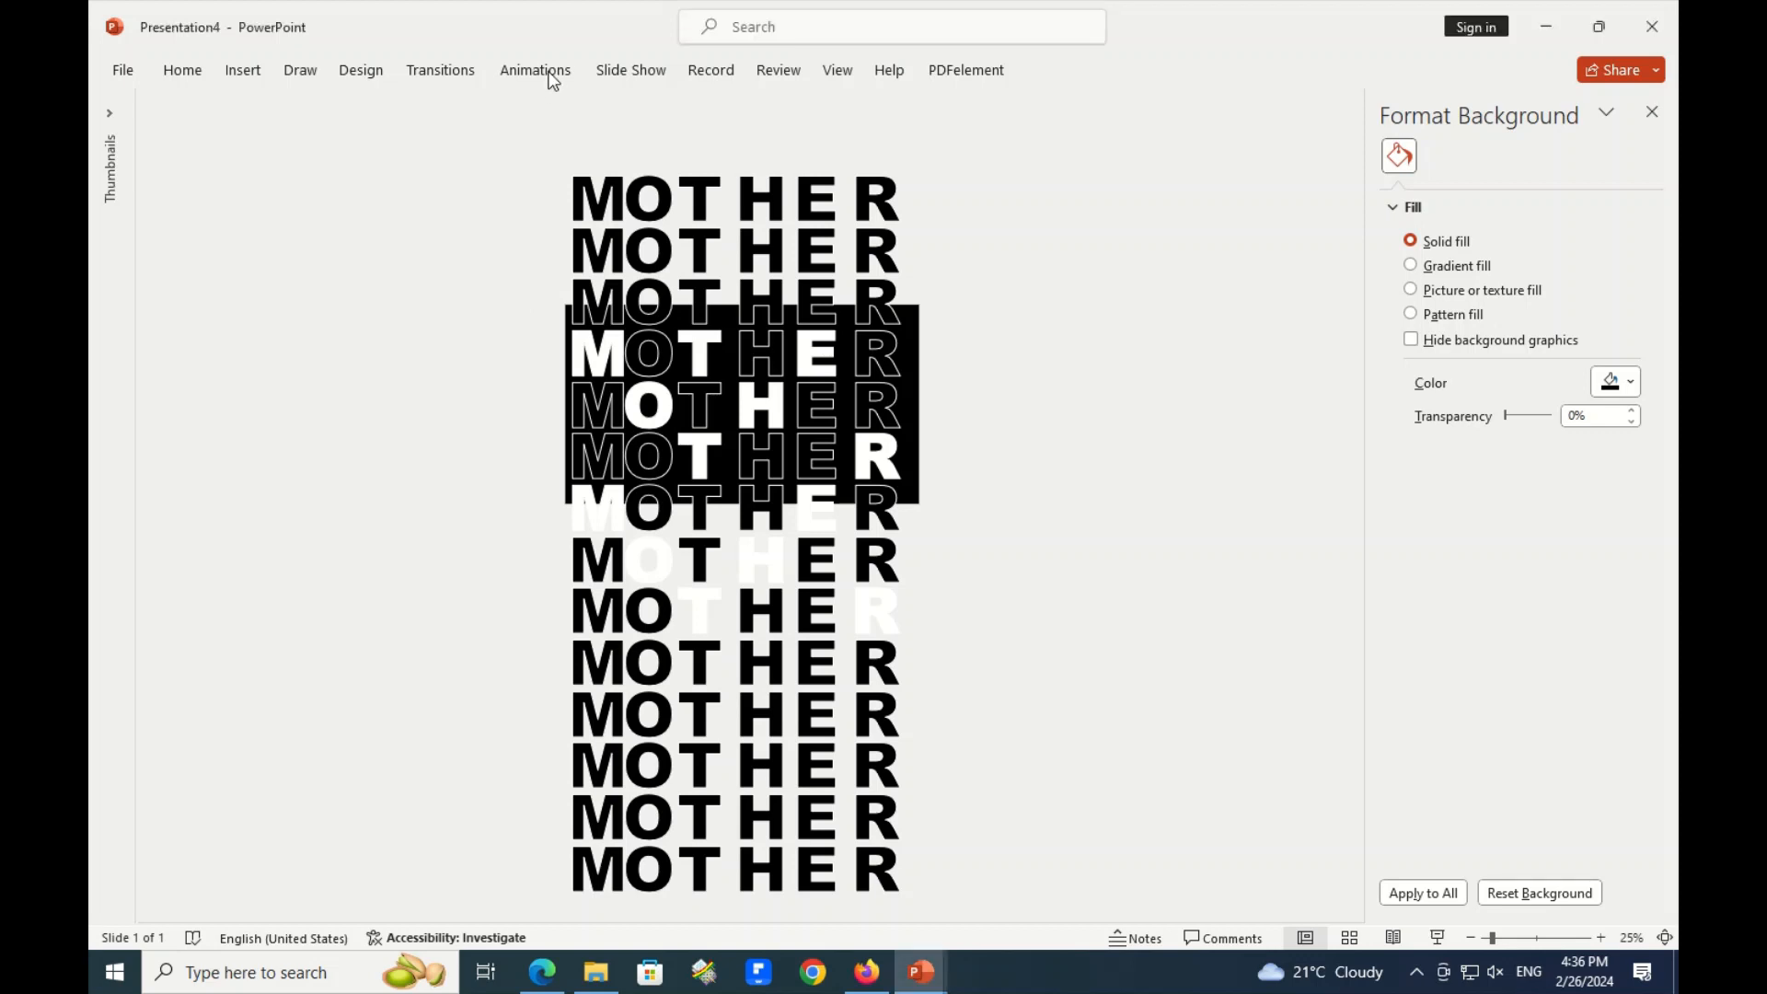
click(549, 74)
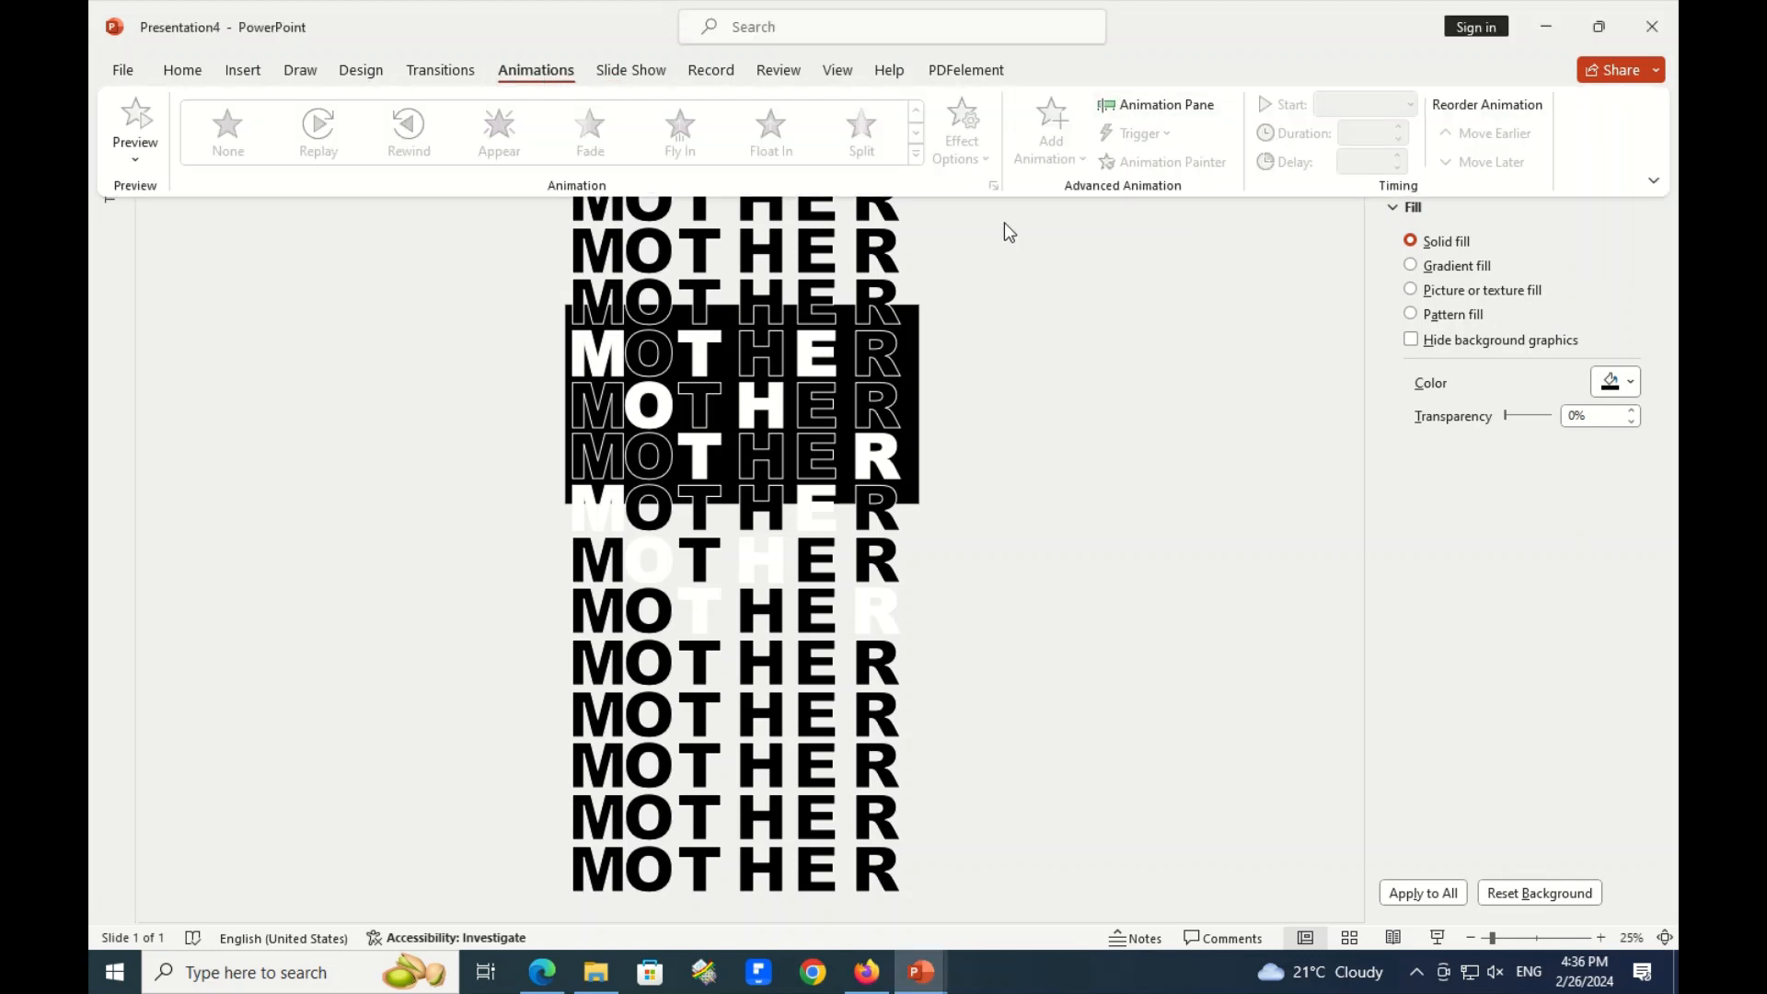
click(622, 350)
click(608, 342)
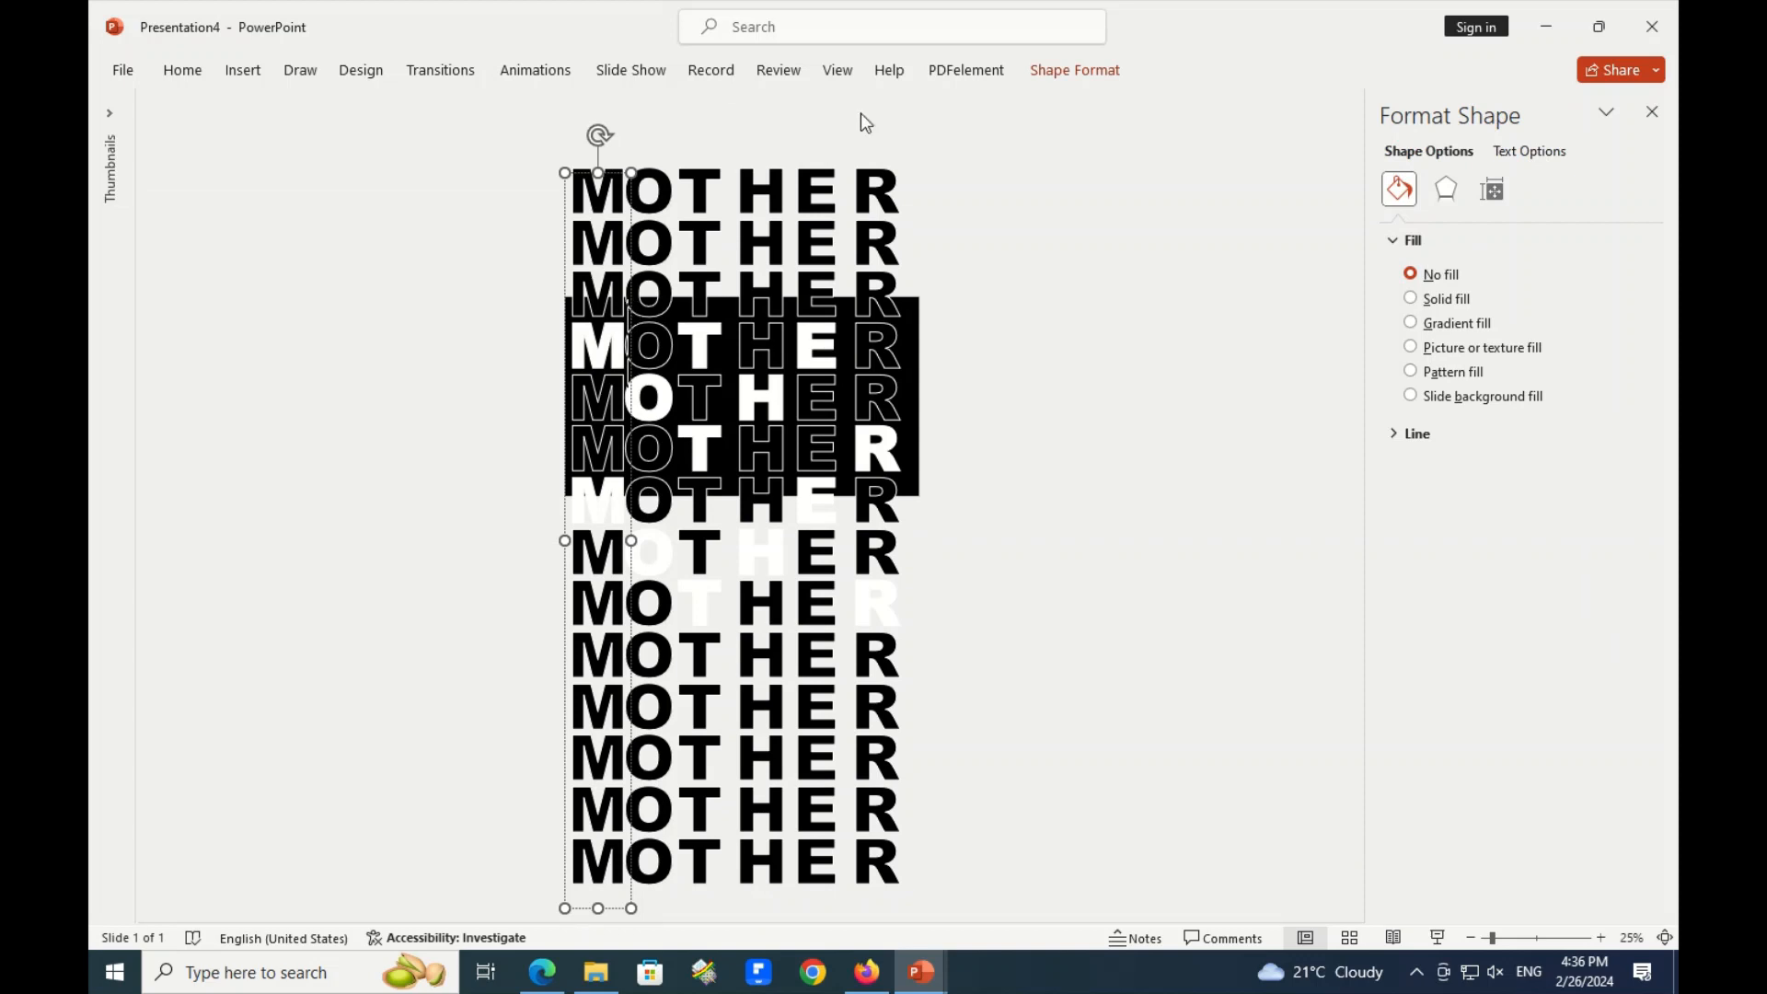
click(545, 70)
click(1654, 180)
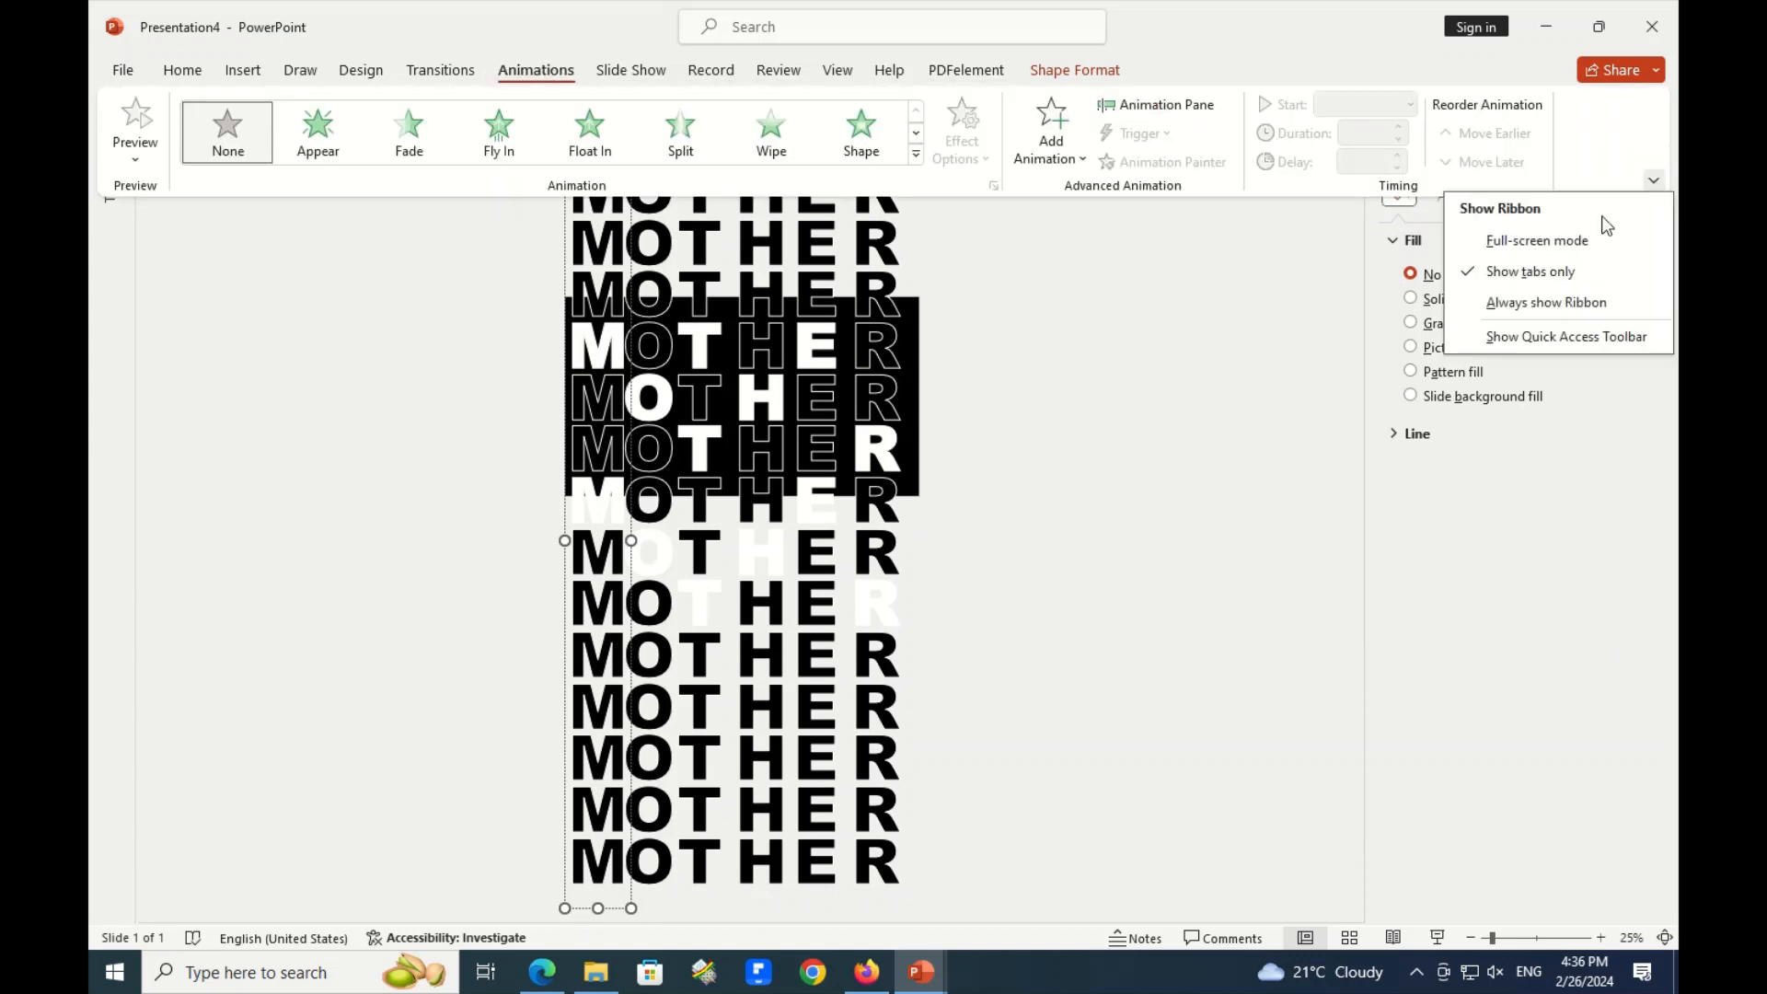
click(1553, 298)
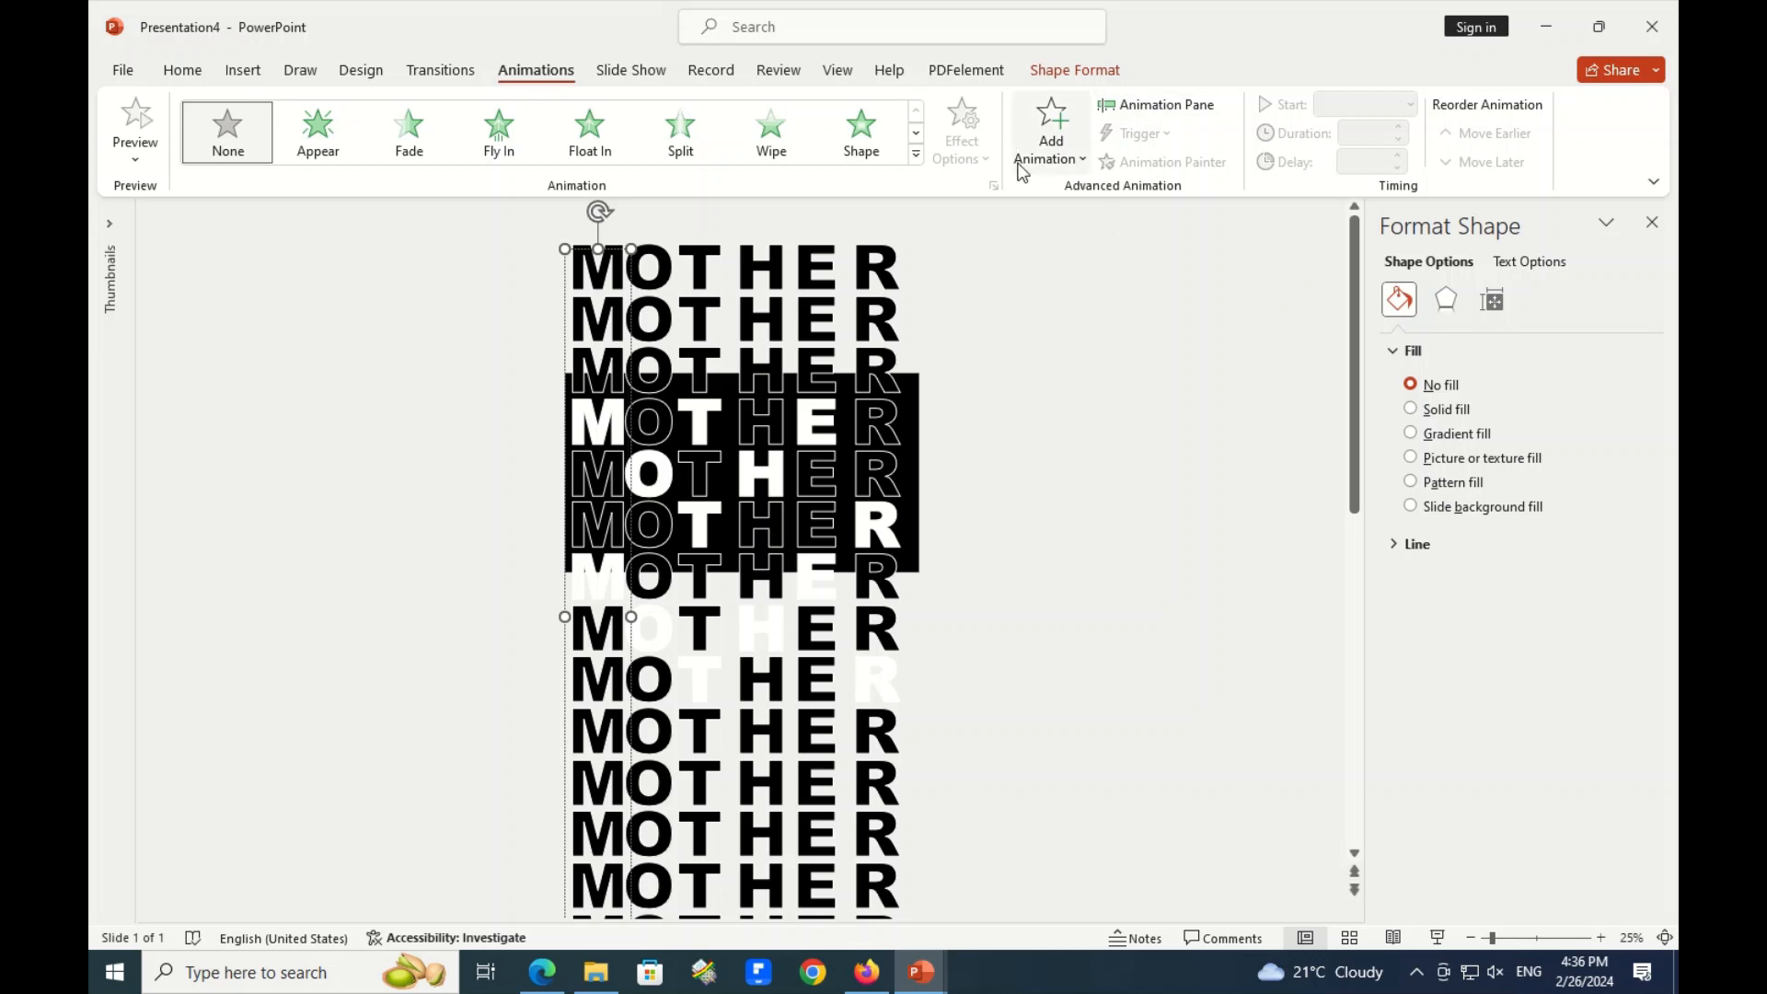
Add a Lines motion path to the M column, directed Up and starting With Previous.
click(1020, 162)
scroll(1151, 552, down, 5)
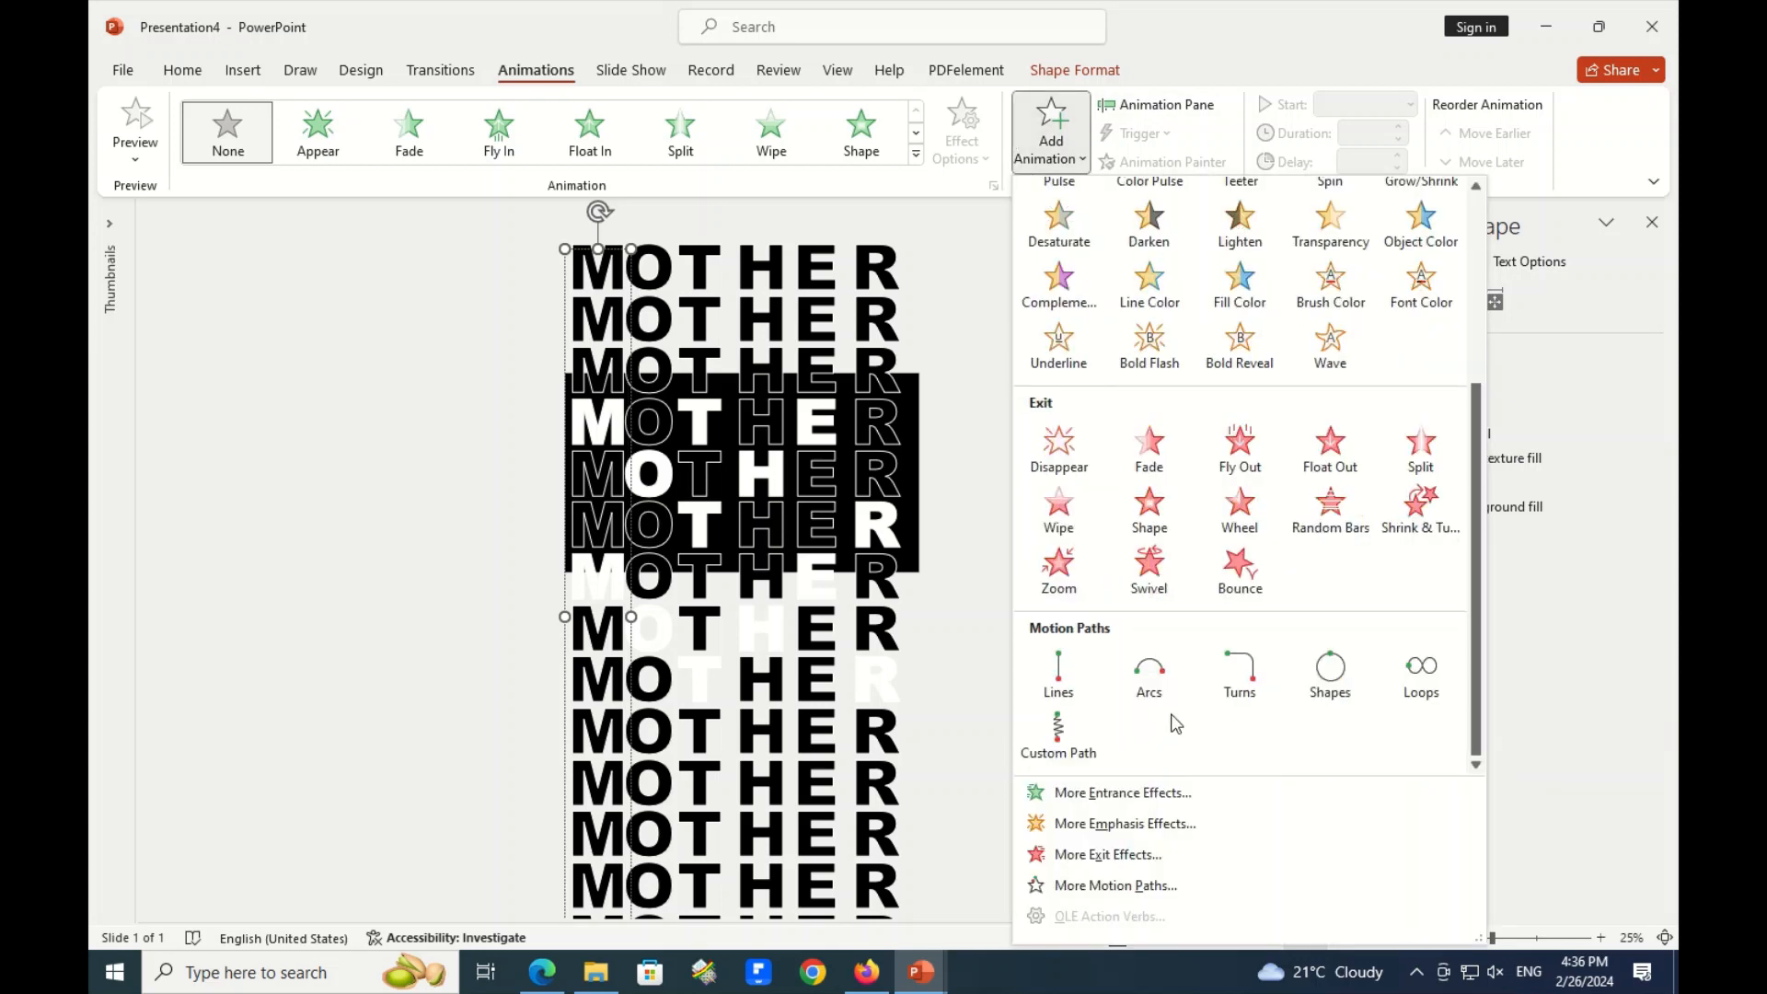
click(1074, 685)
click(961, 138)
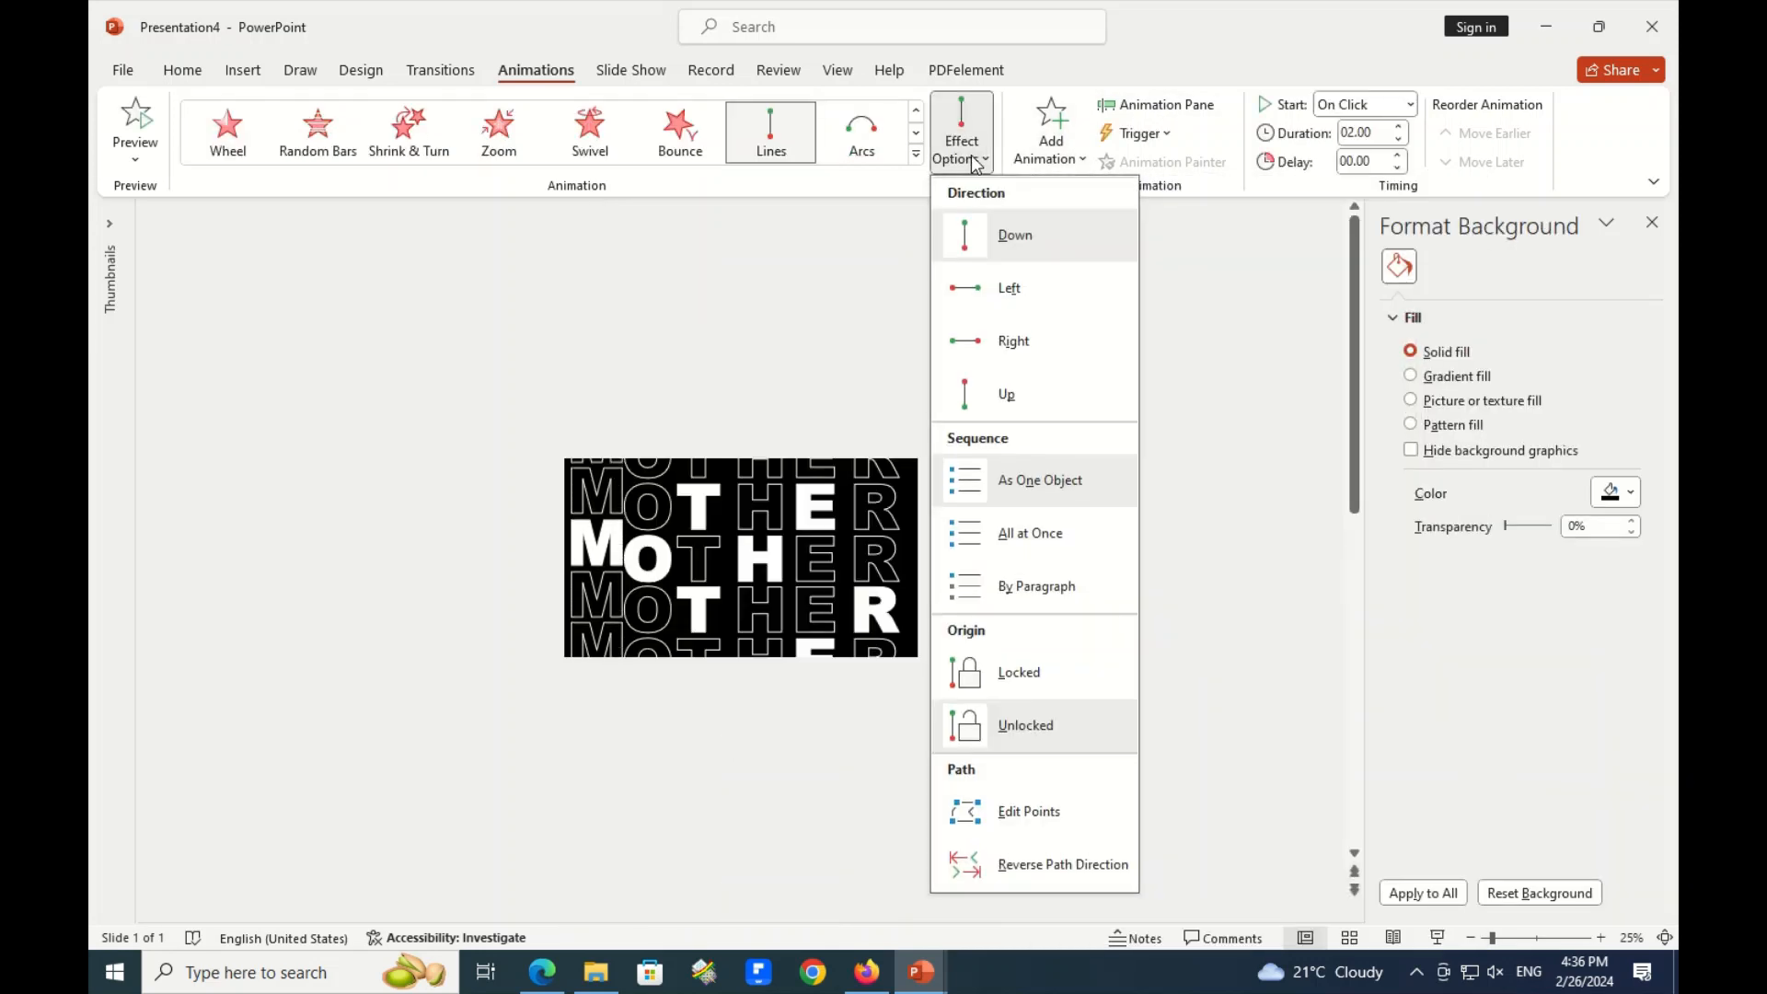
click(975, 394)
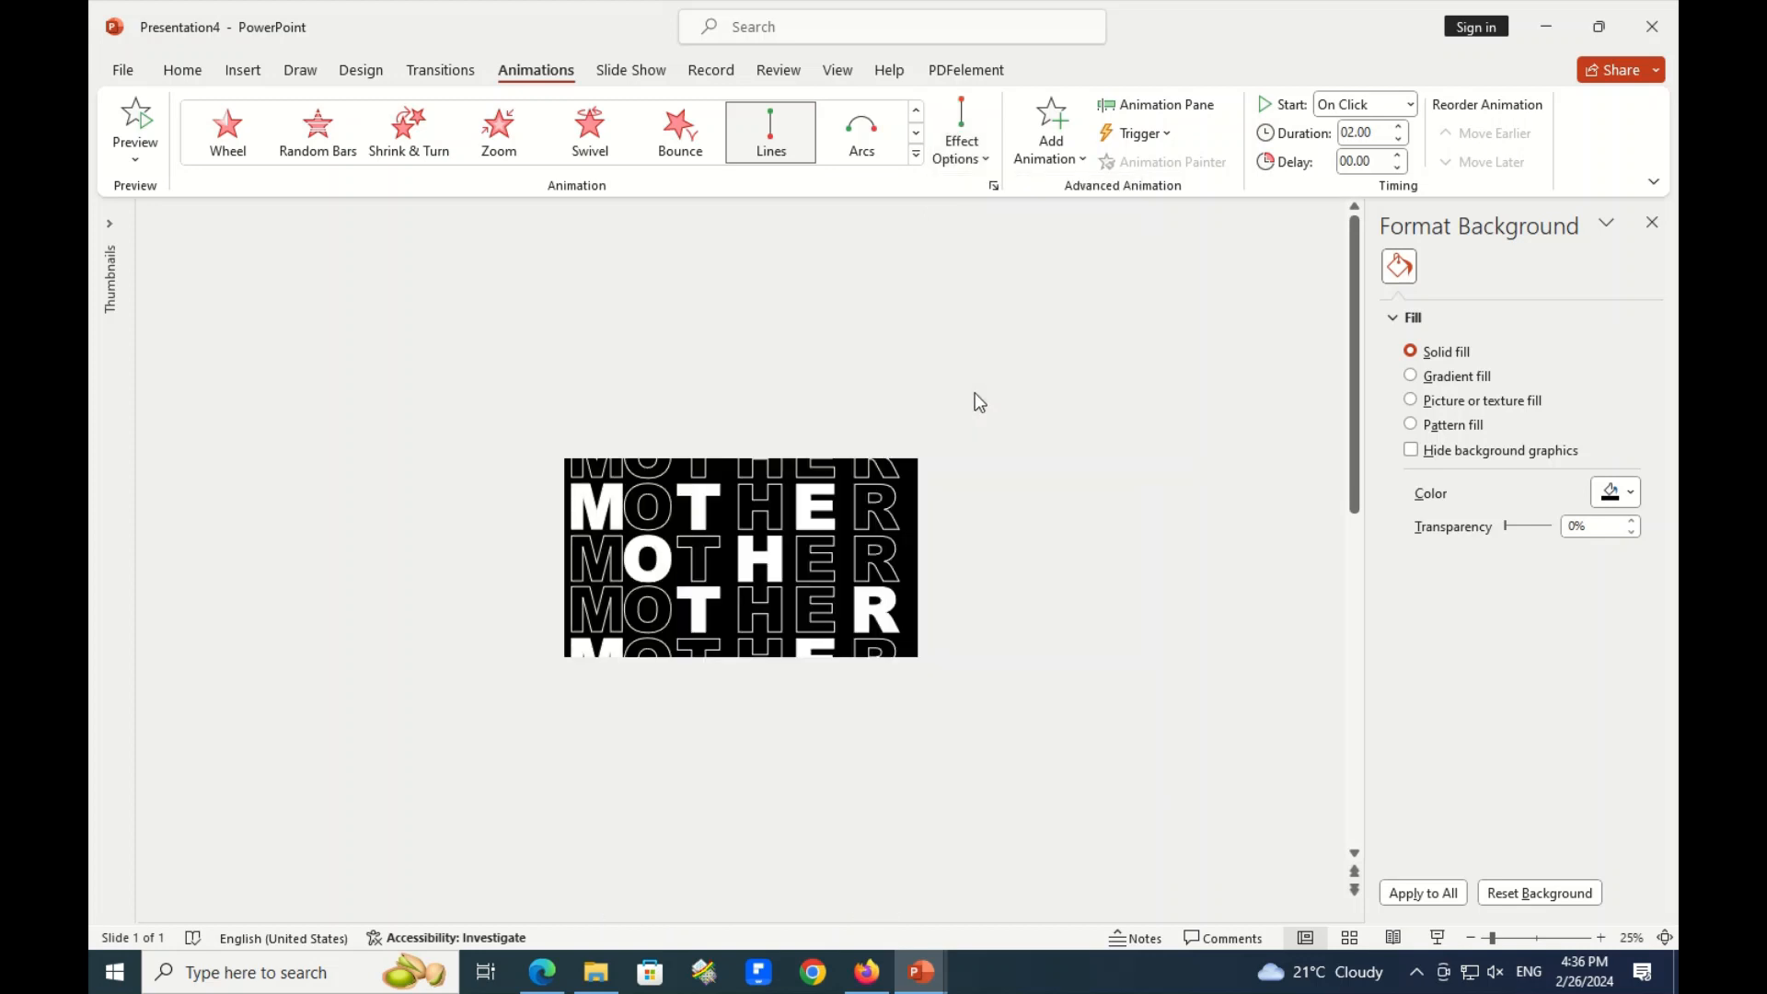
click(1409, 104)
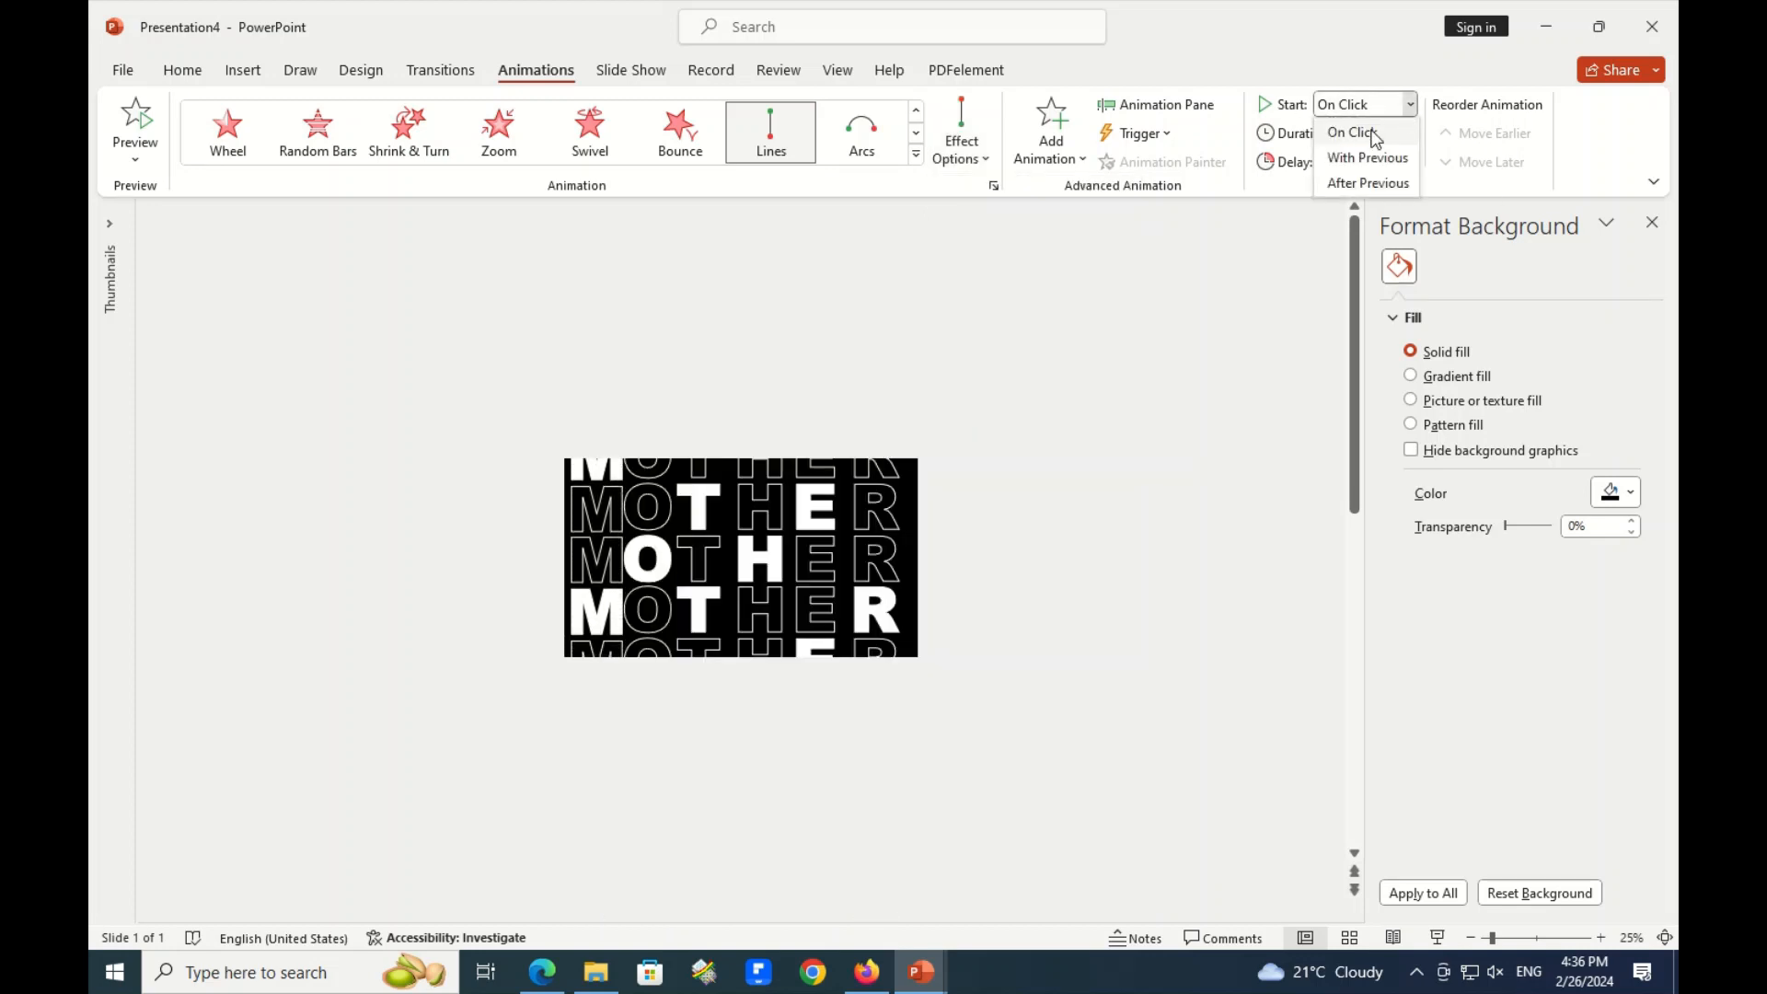
click(1362, 158)
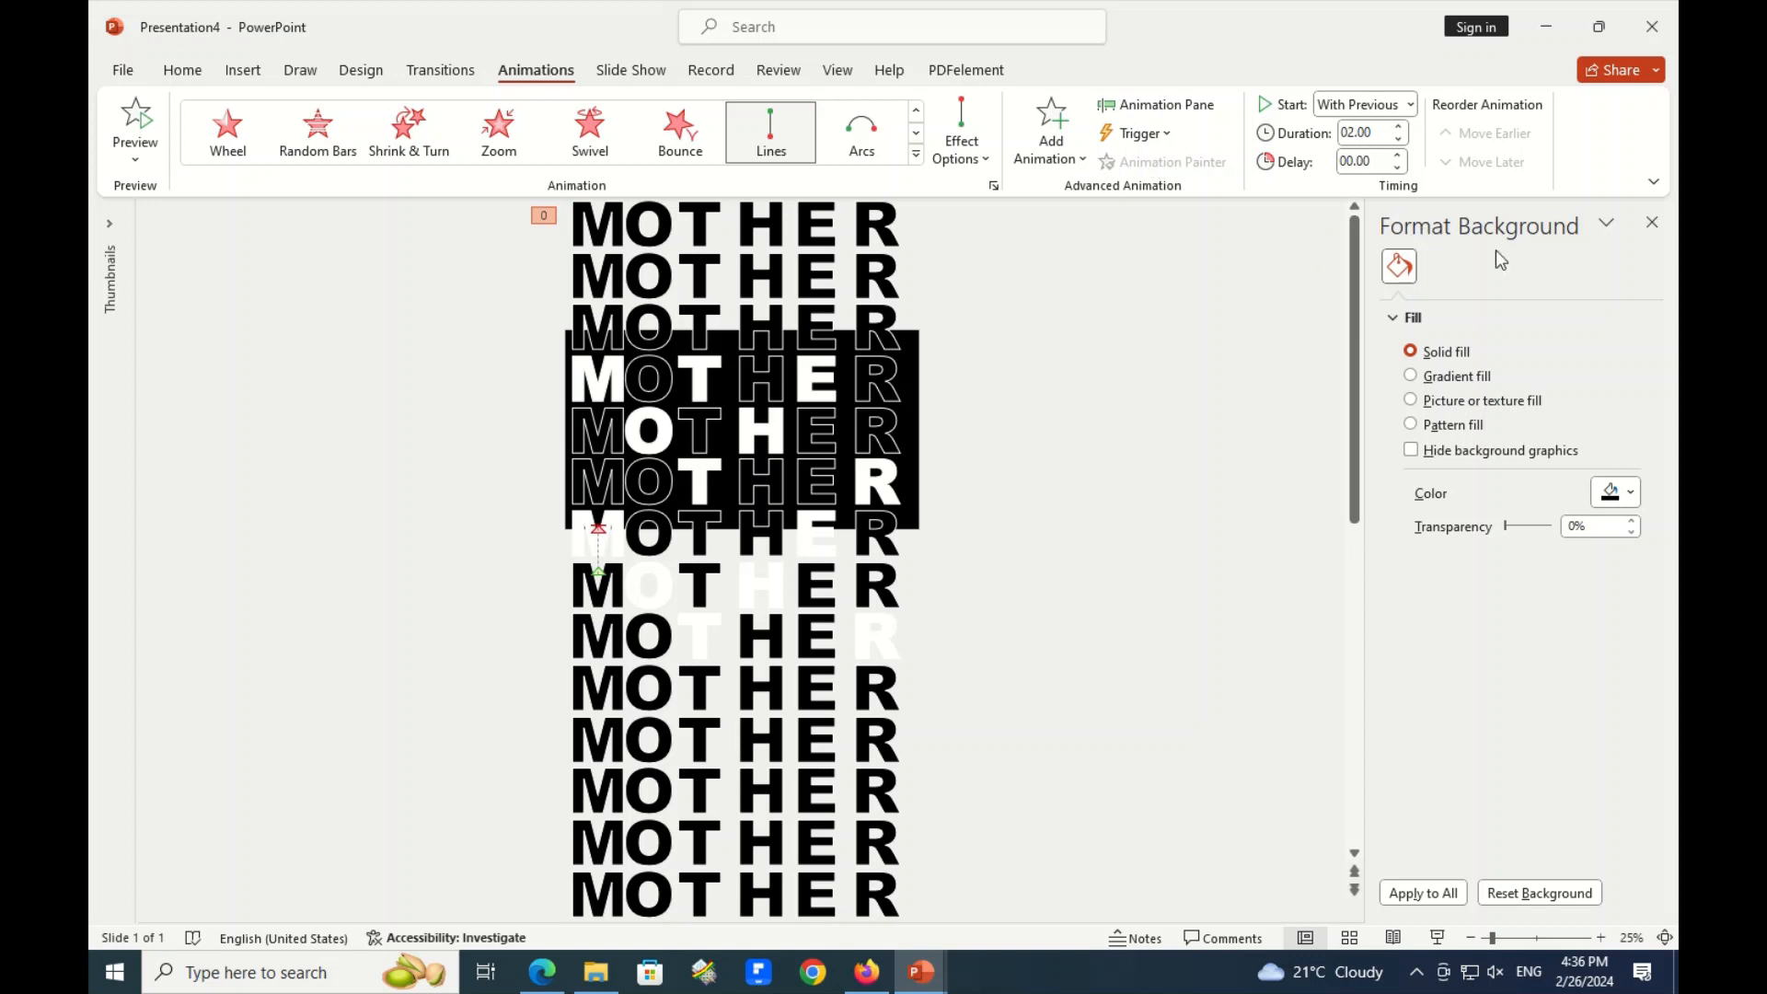
Close the background formatting pane and open the effect options of the M column's motion path.
click(1651, 221)
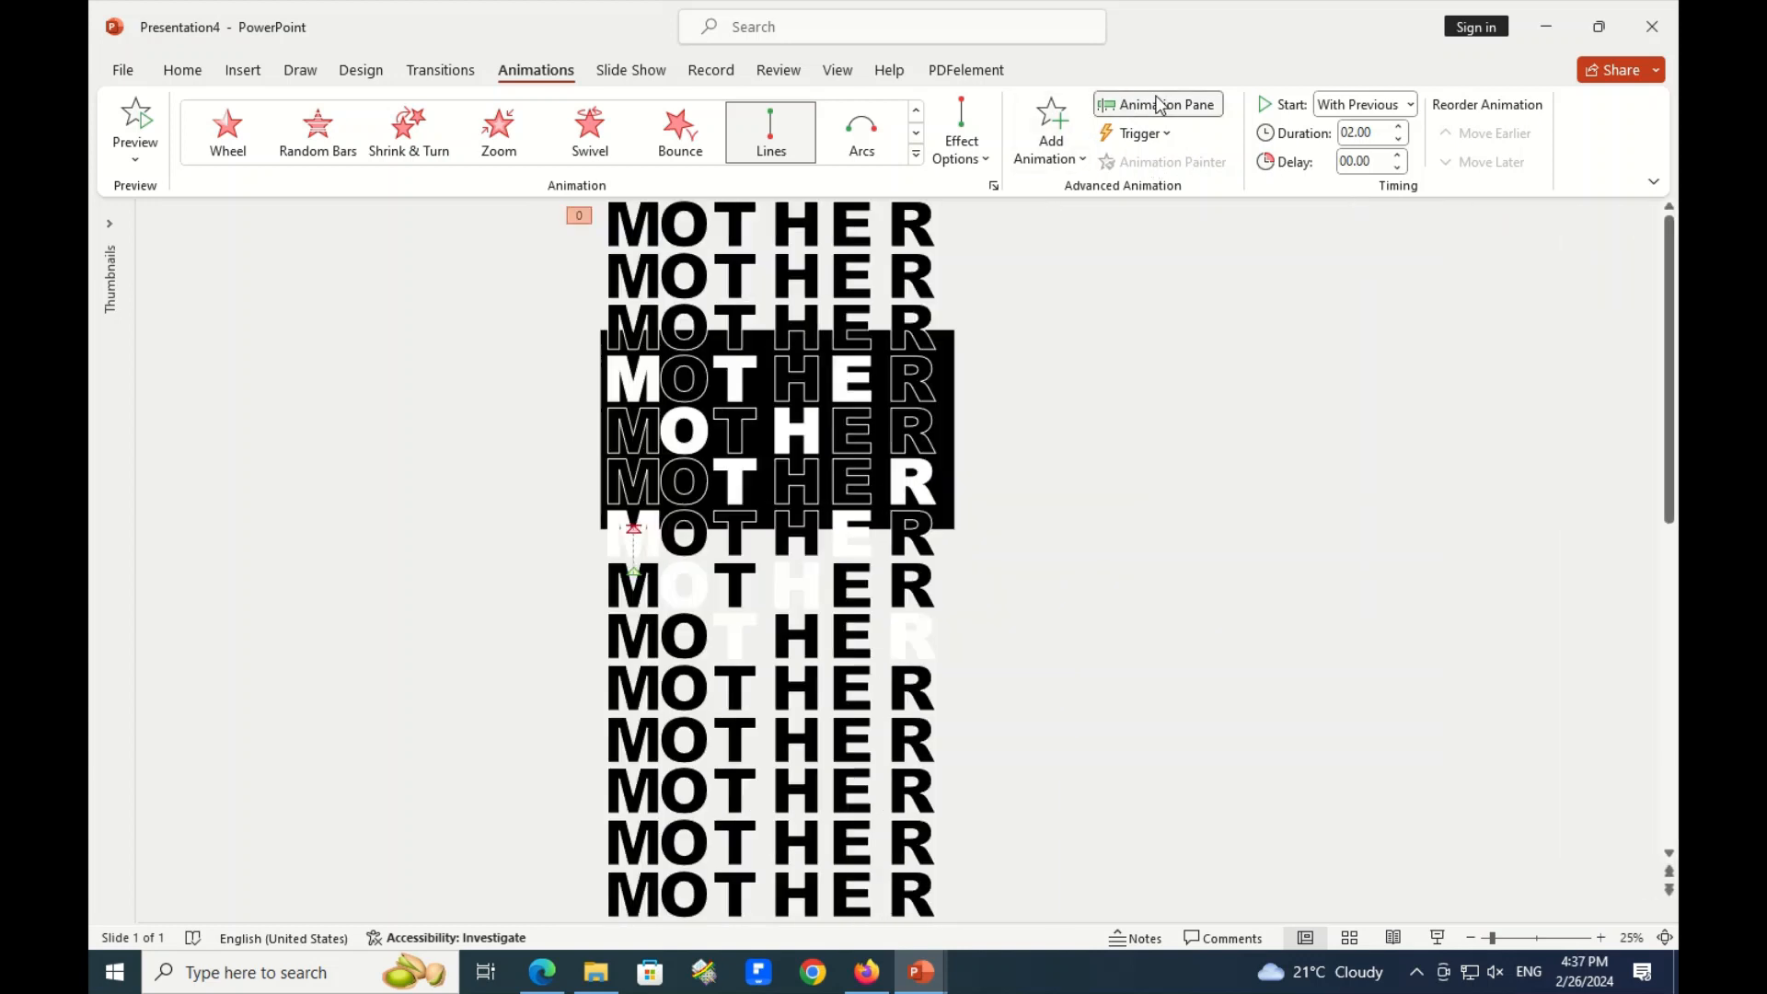
click(1158, 104)
click(1650, 294)
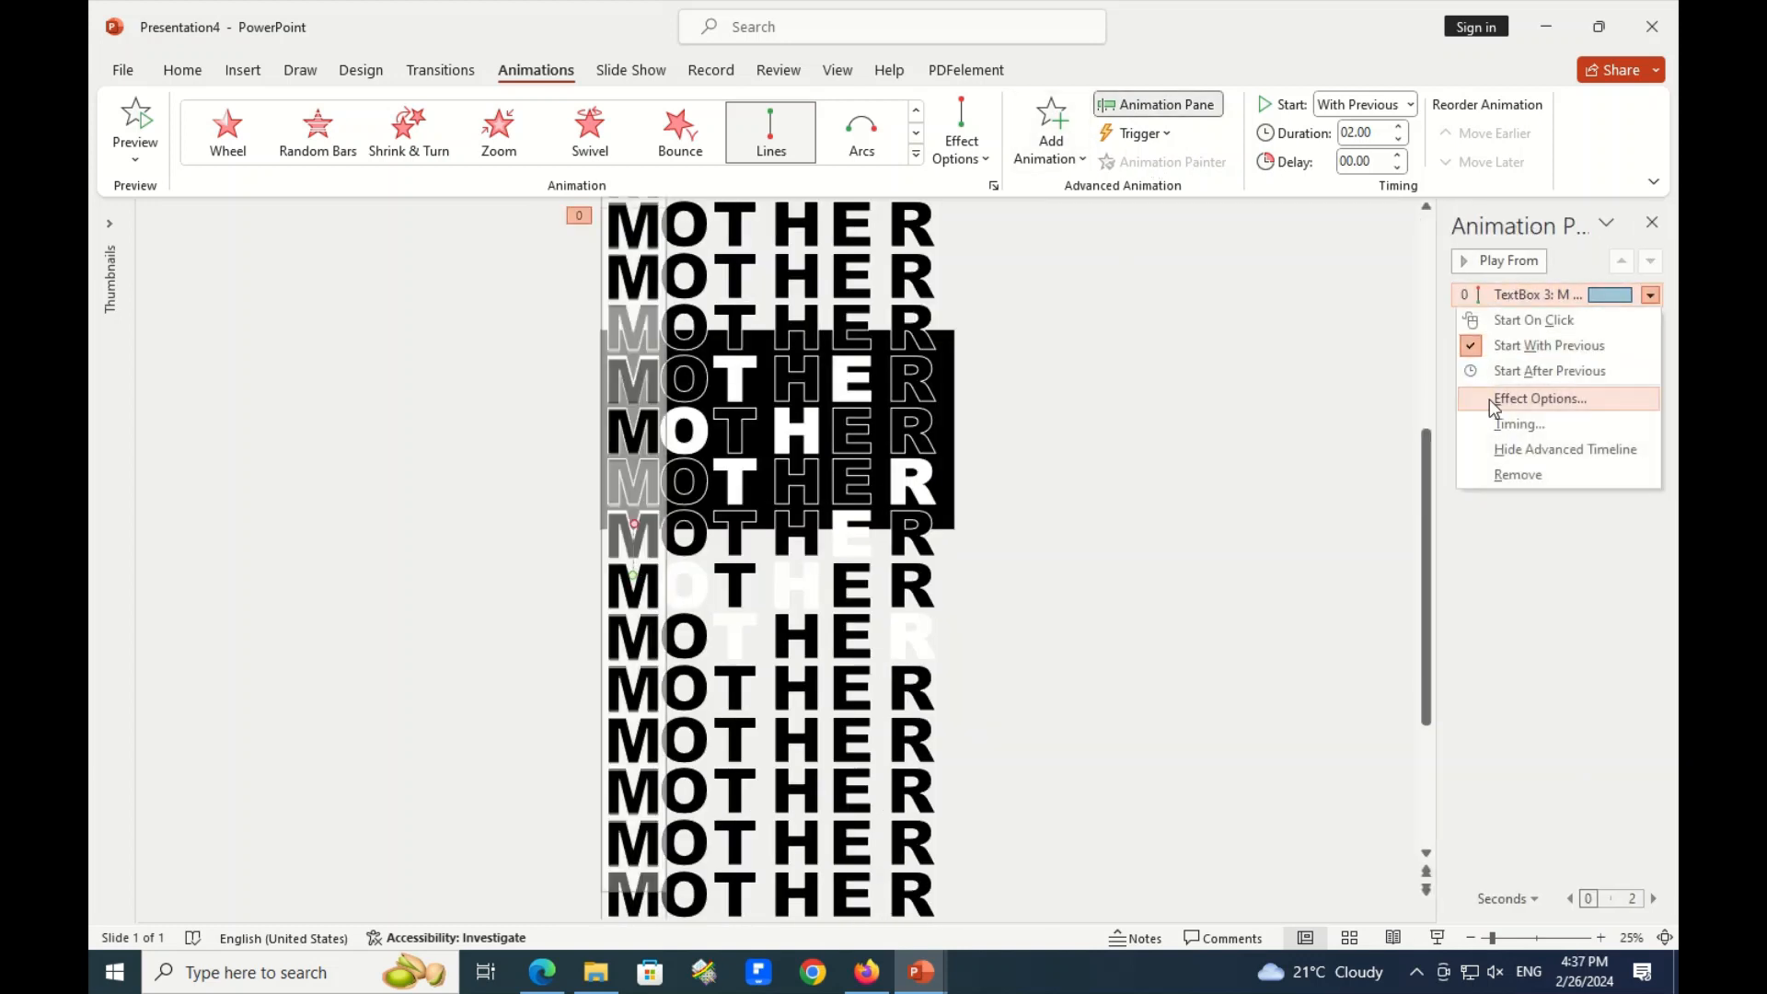
click(1538, 399)
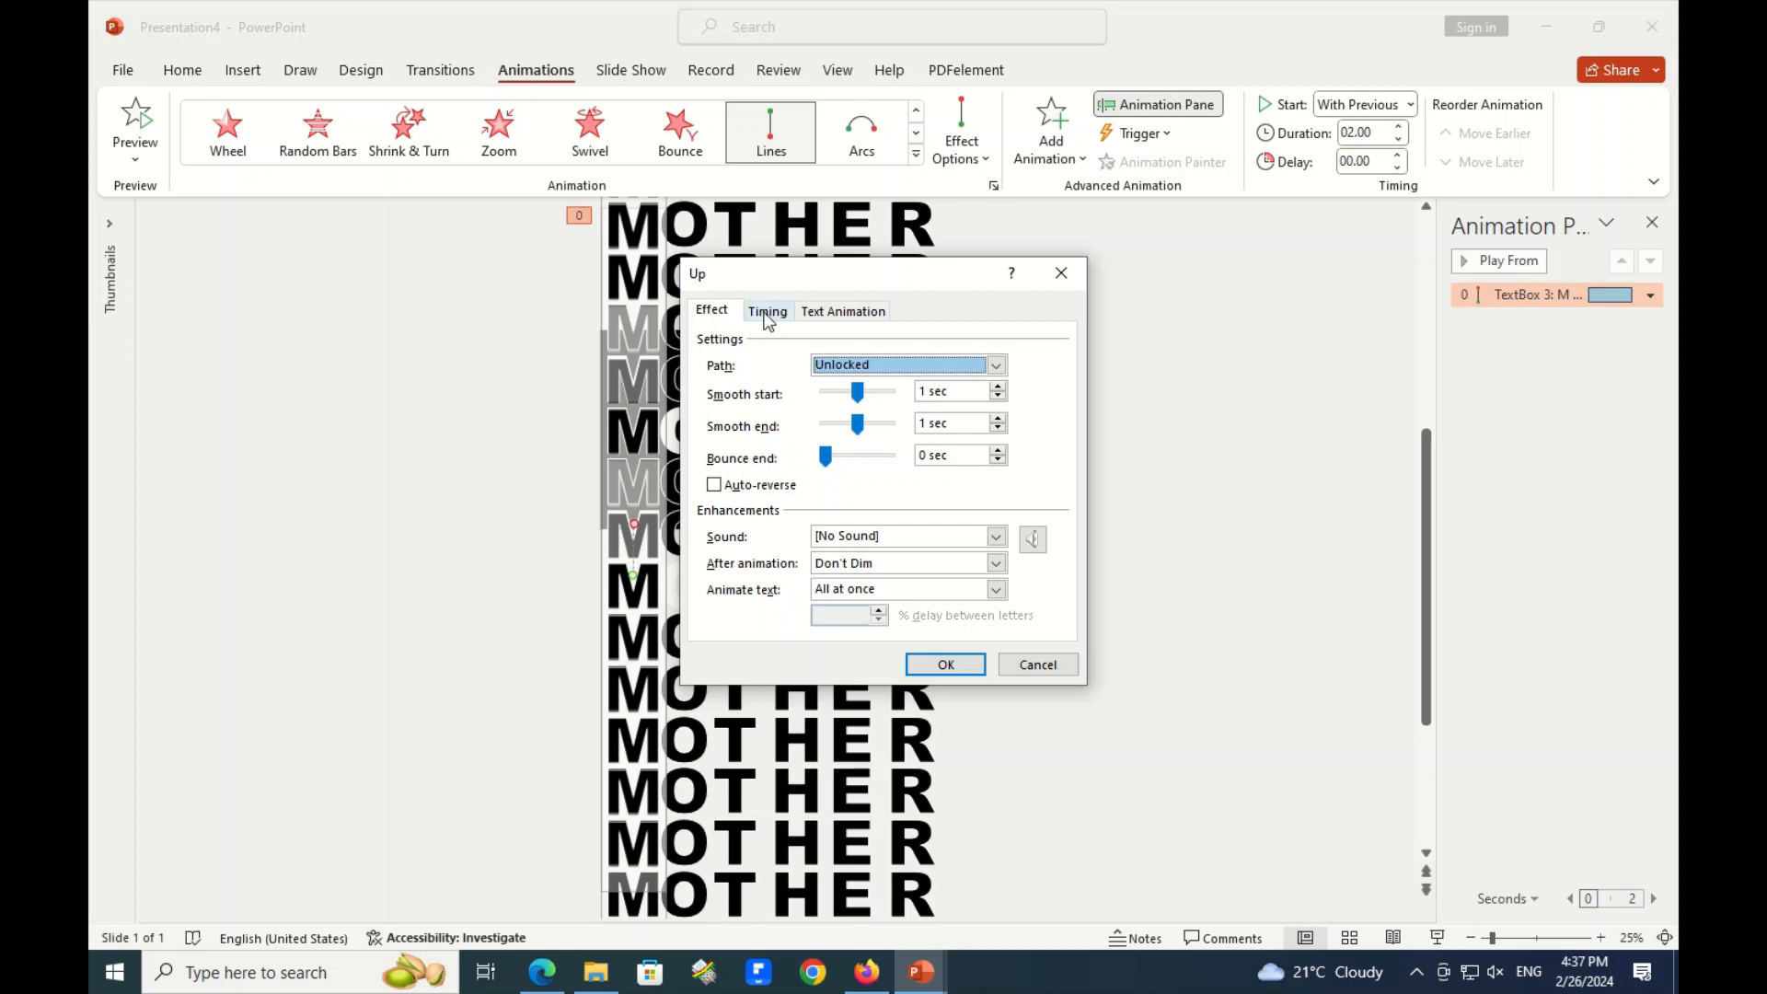
Set the M column's motion path to last 1 second and repeat Until End of Slide.
click(767, 313)
click(941, 395)
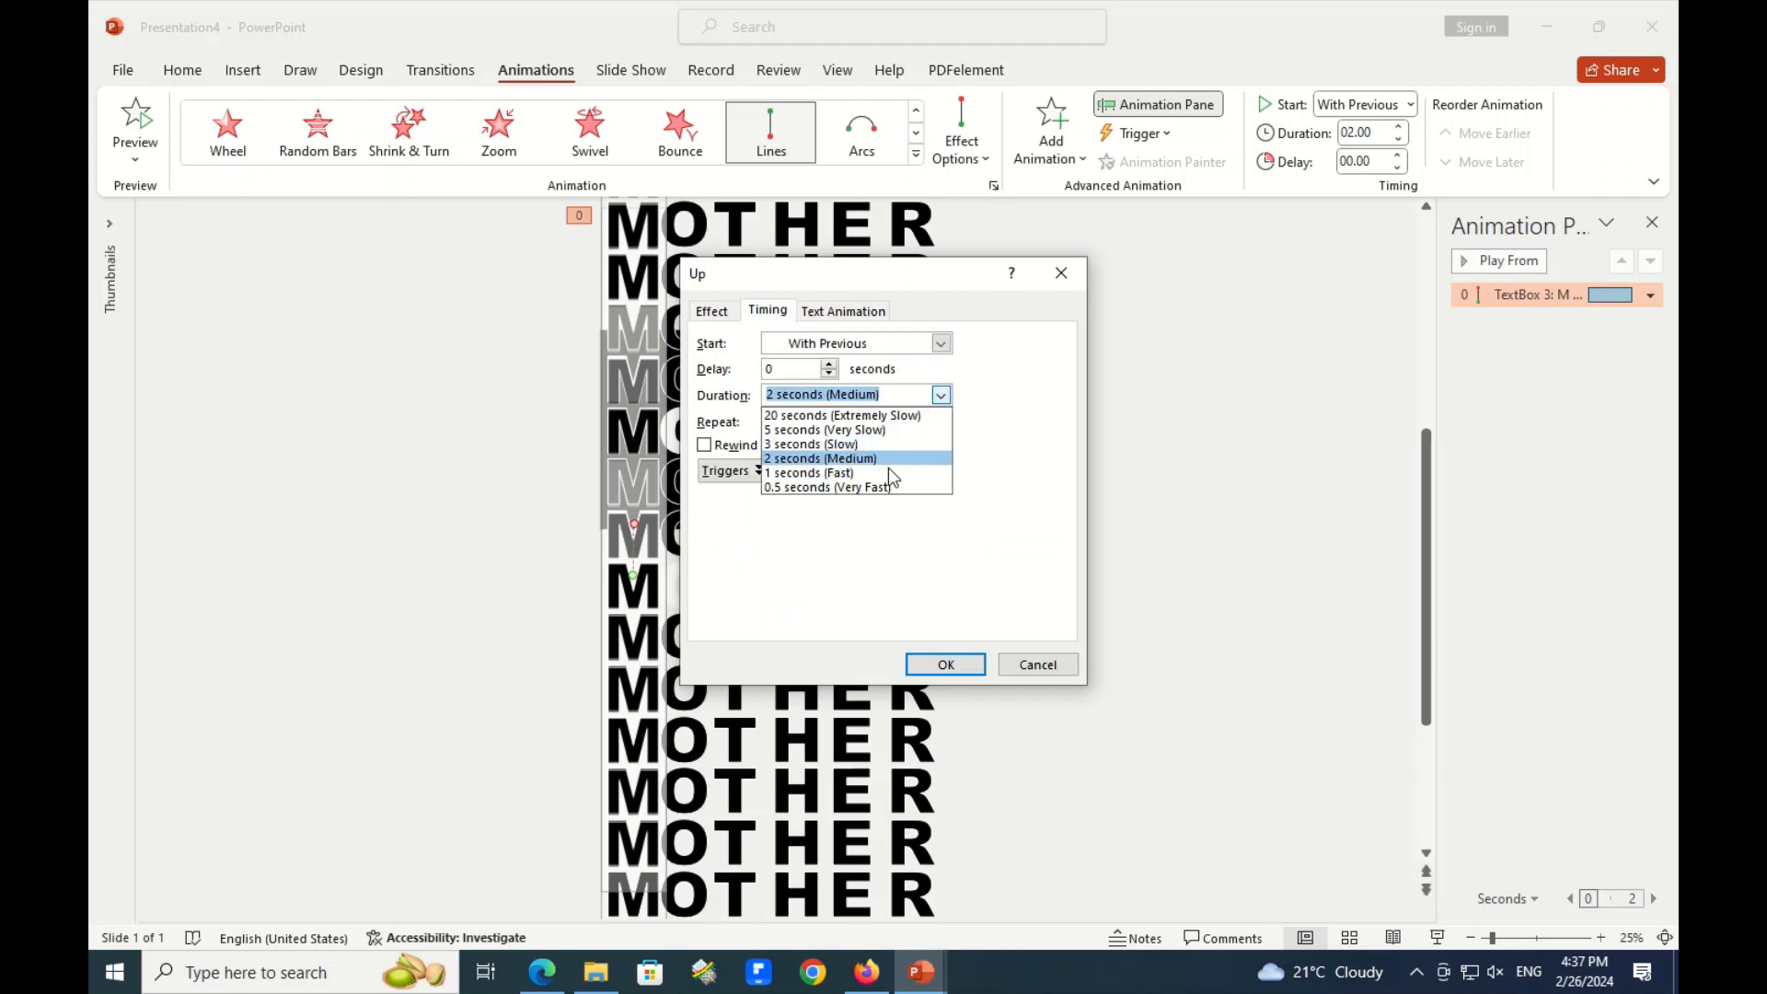
click(887, 467)
click(940, 421)
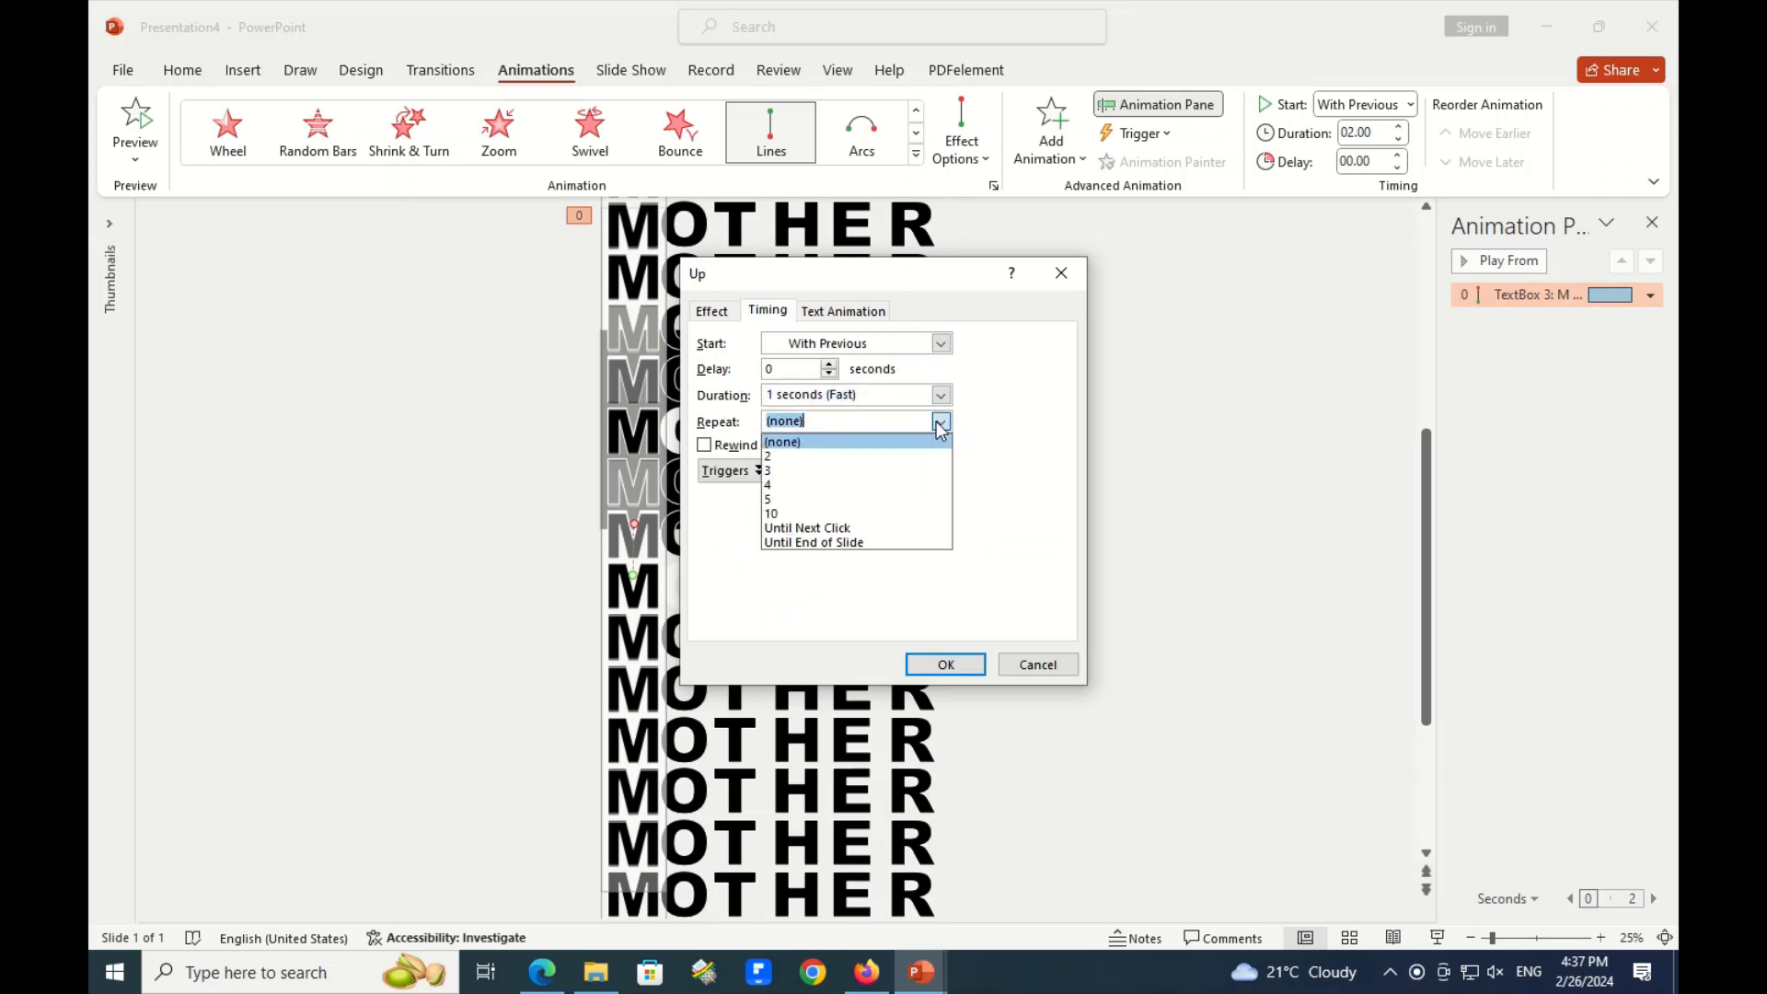
click(788, 543)
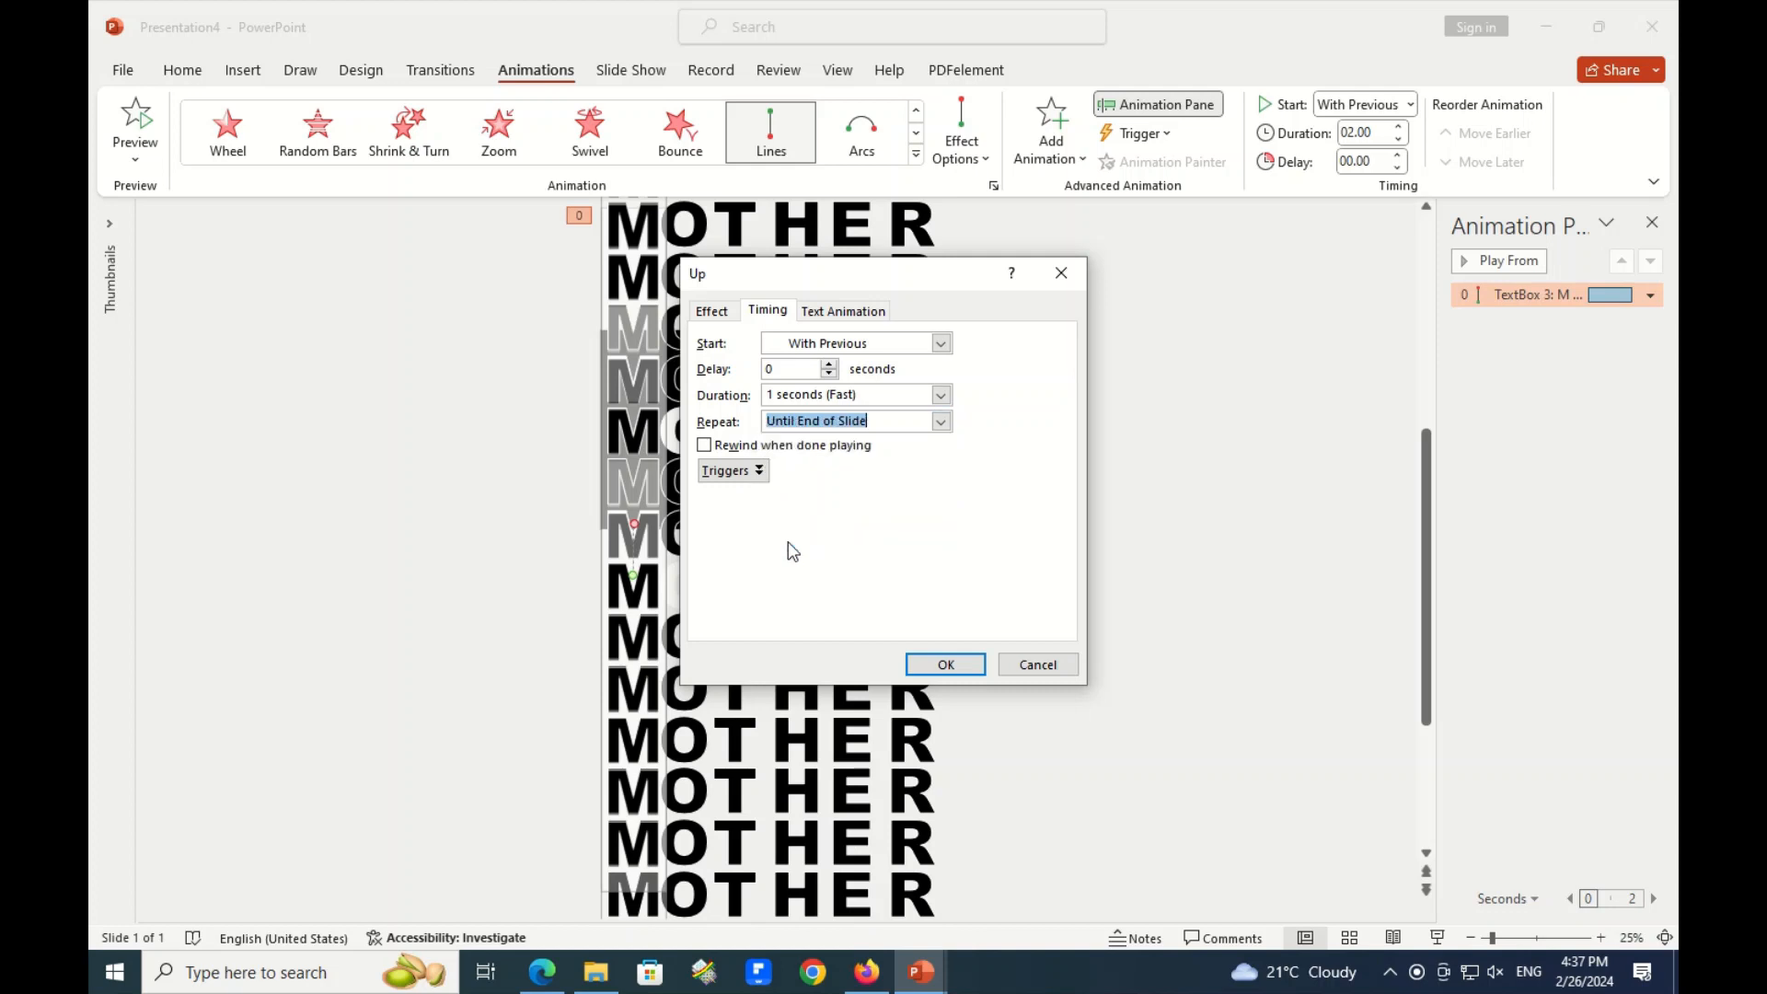
click(941, 396)
click(876, 486)
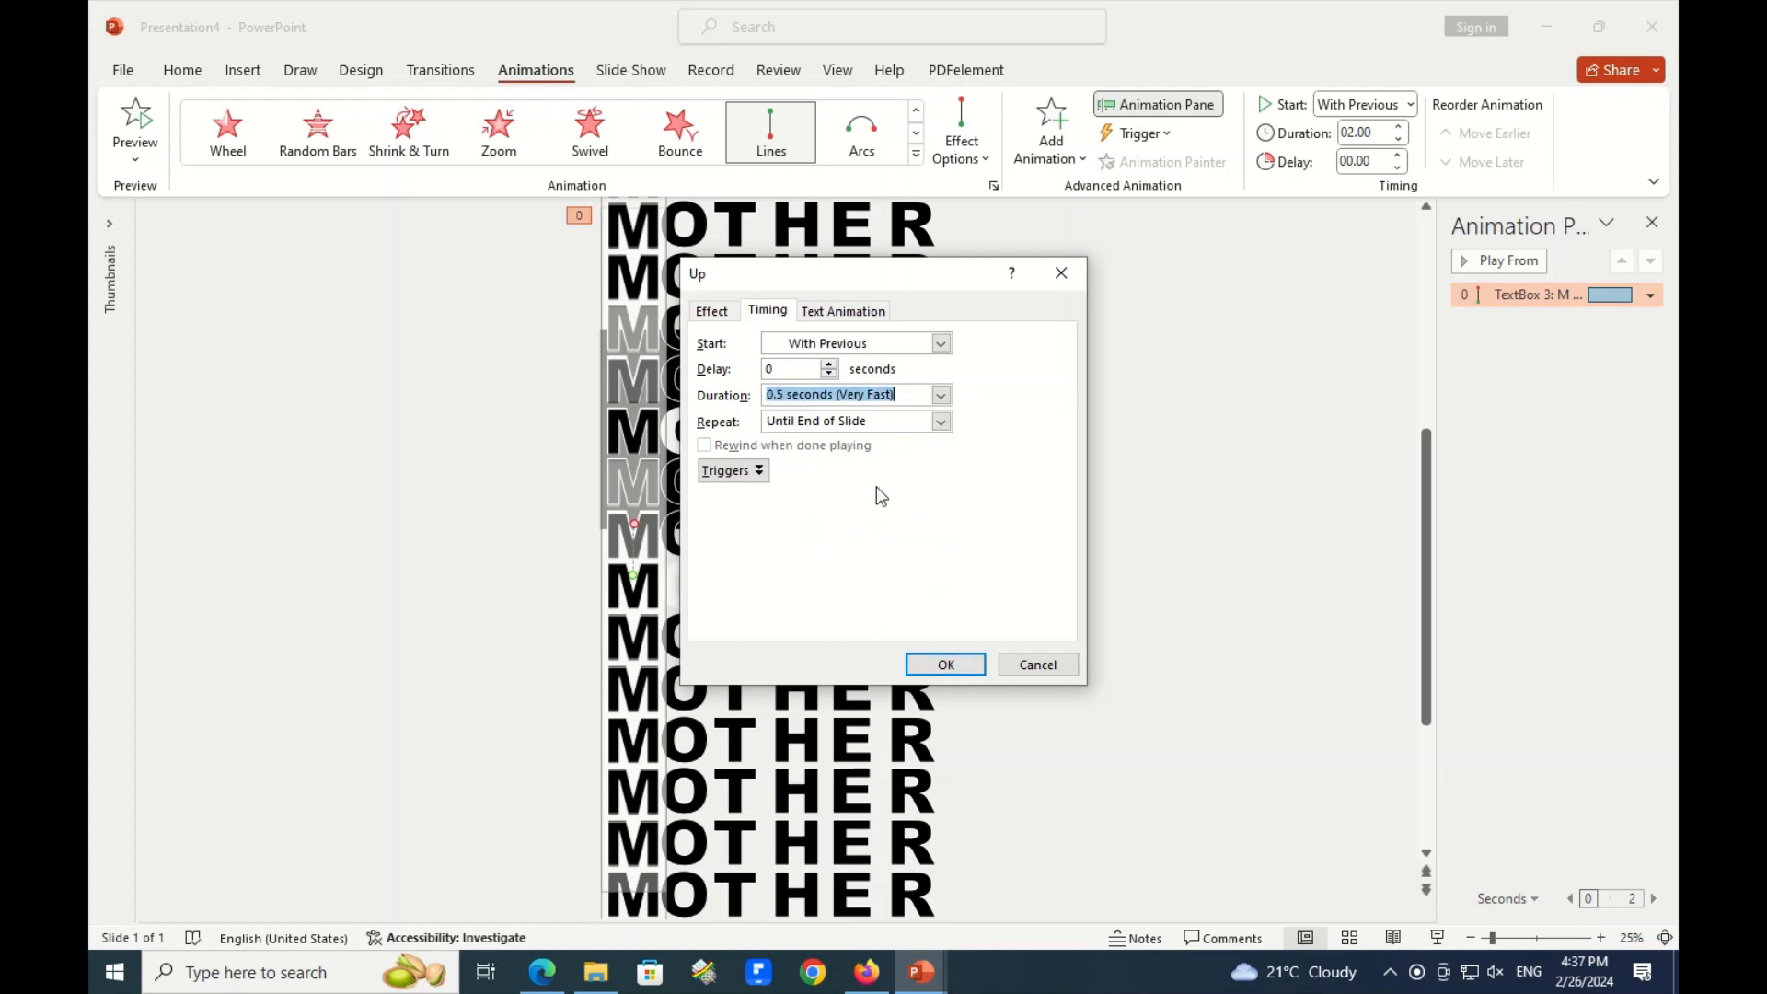
click(945, 665)
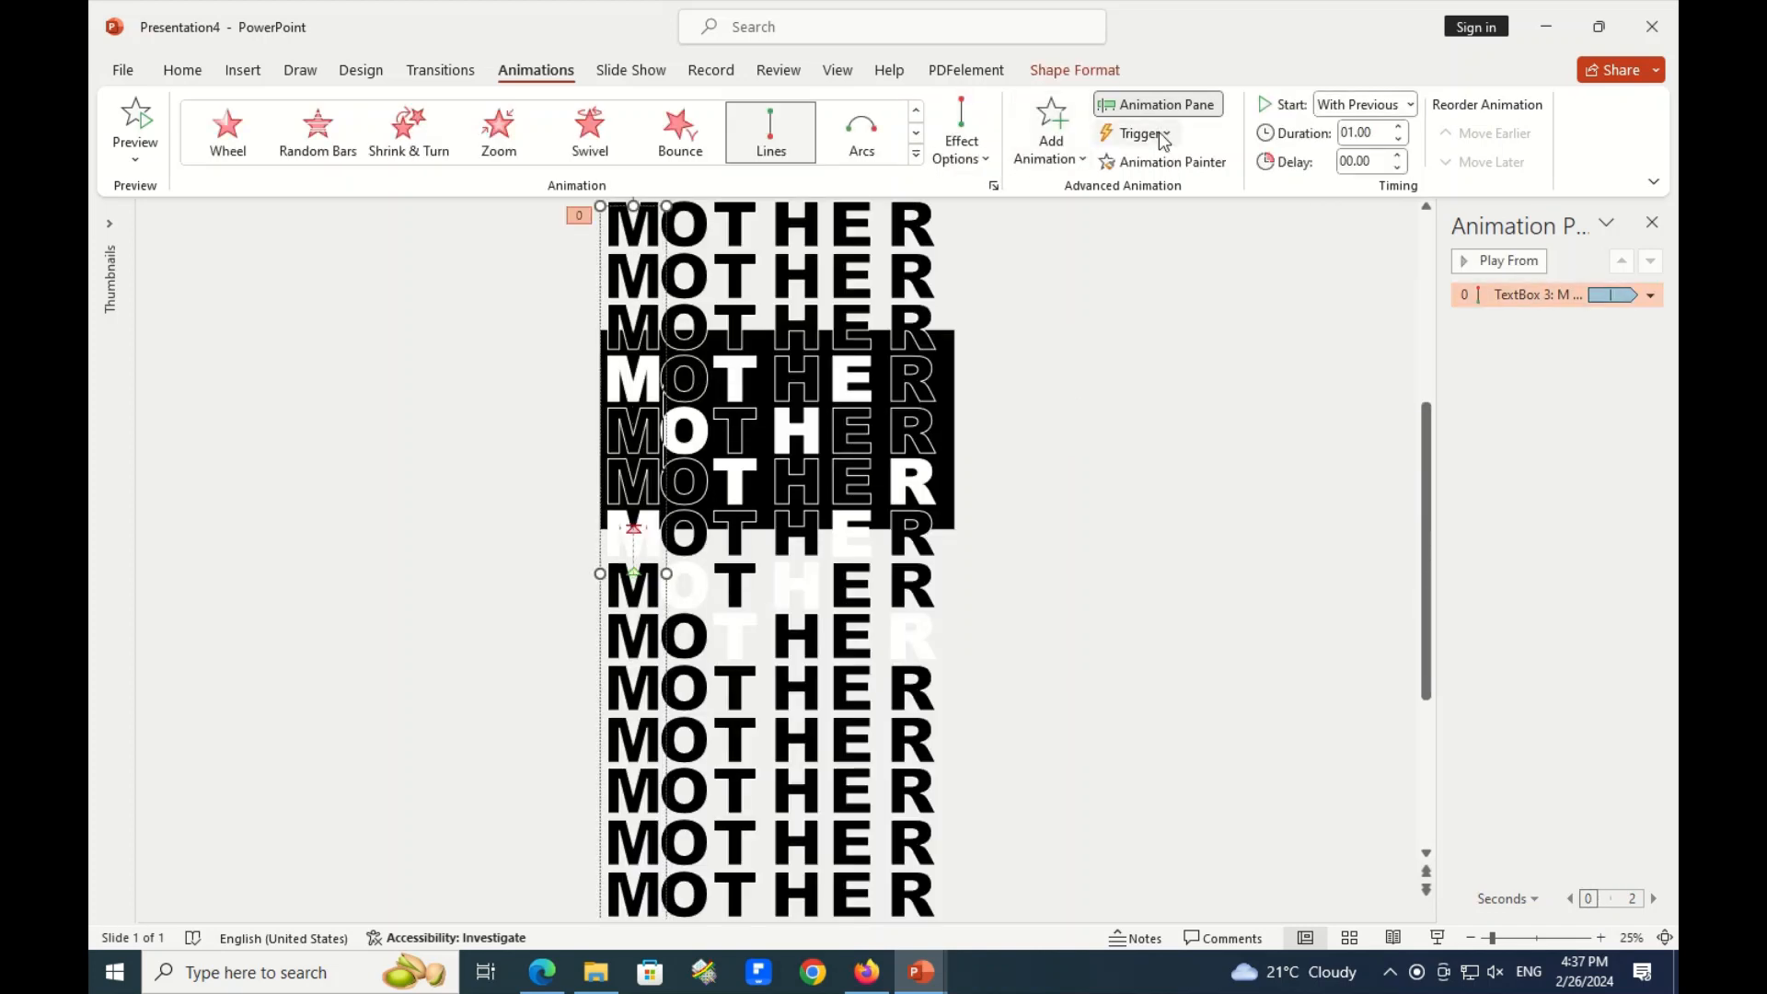
Copy the M column's animation to the O column with the Animation Painter.
click(1171, 162)
click(680, 290)
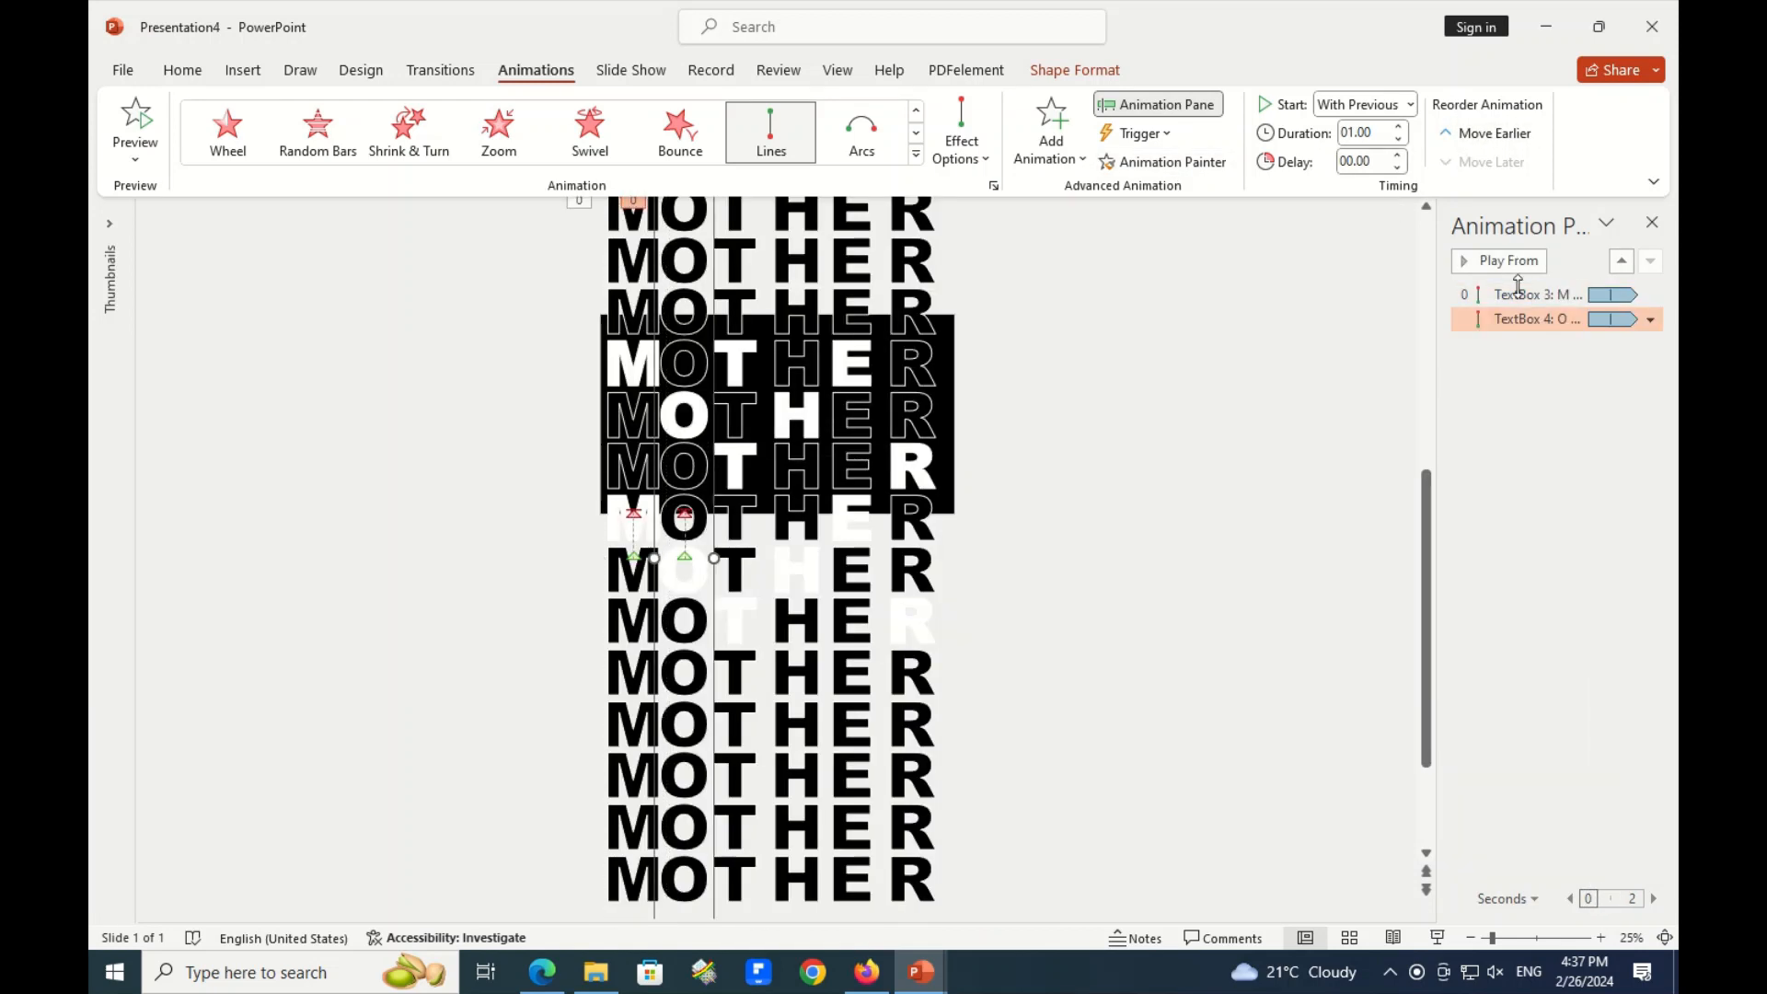
Check the timing settings of the O column's motion path without changing them.
click(1650, 320)
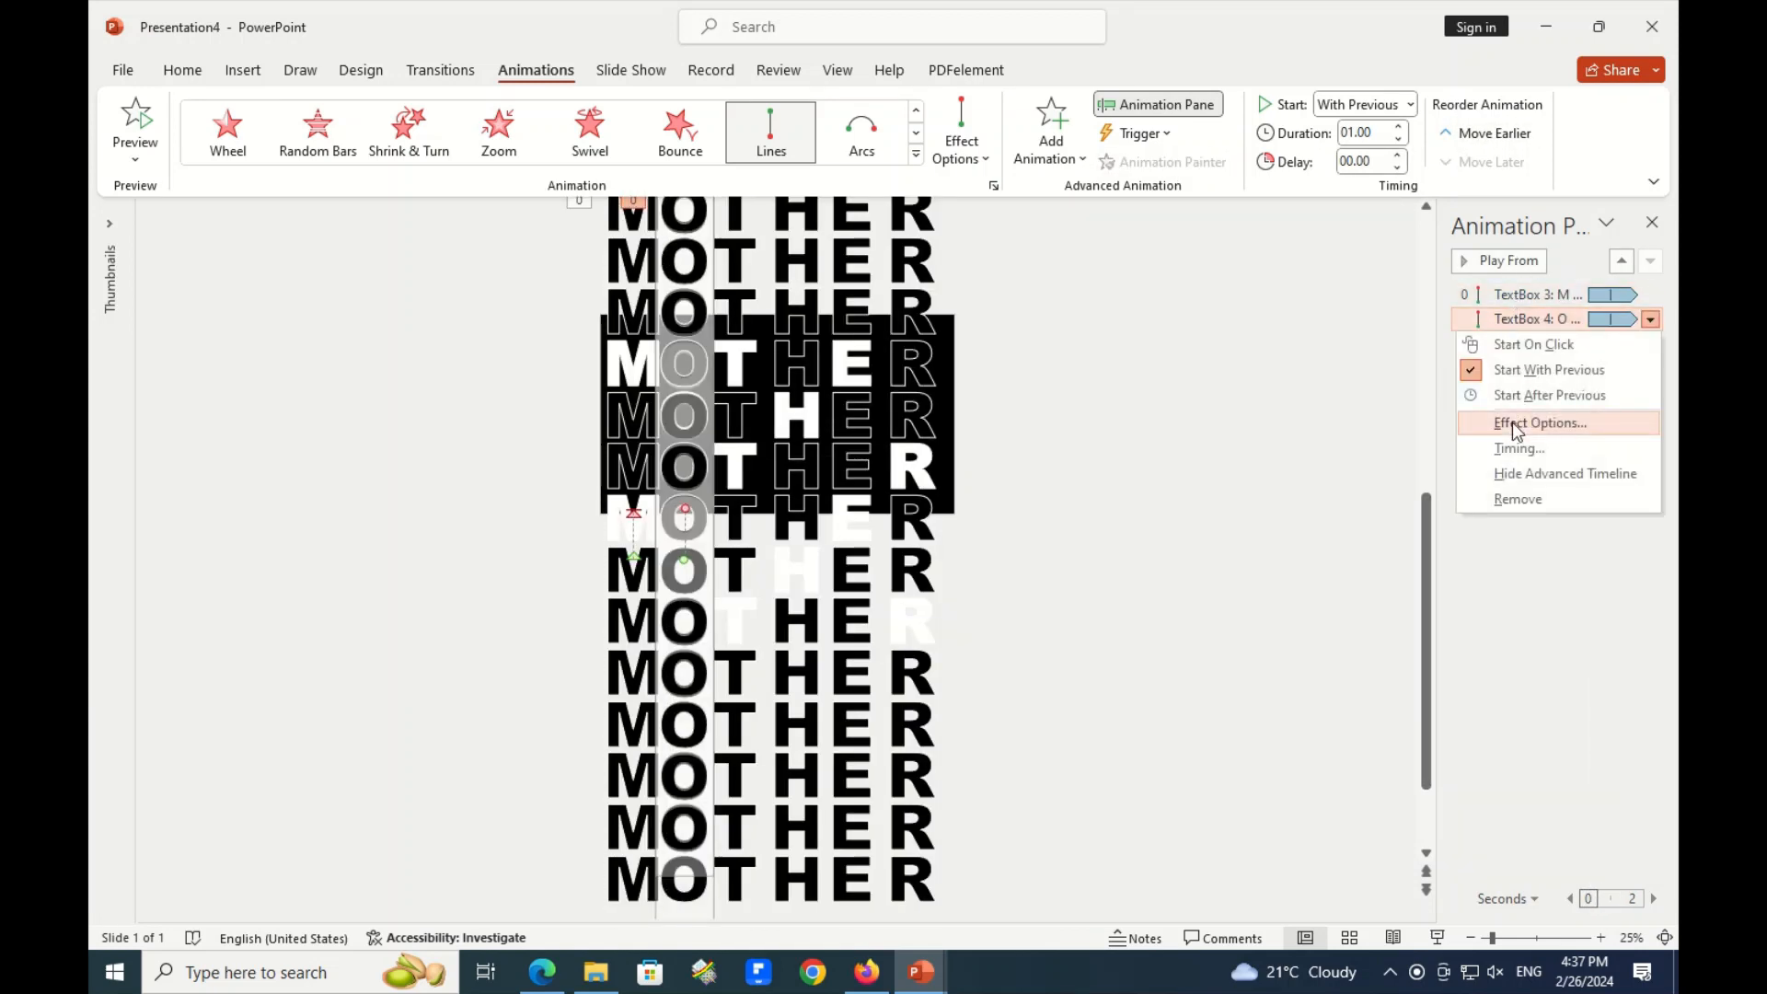
click(1511, 421)
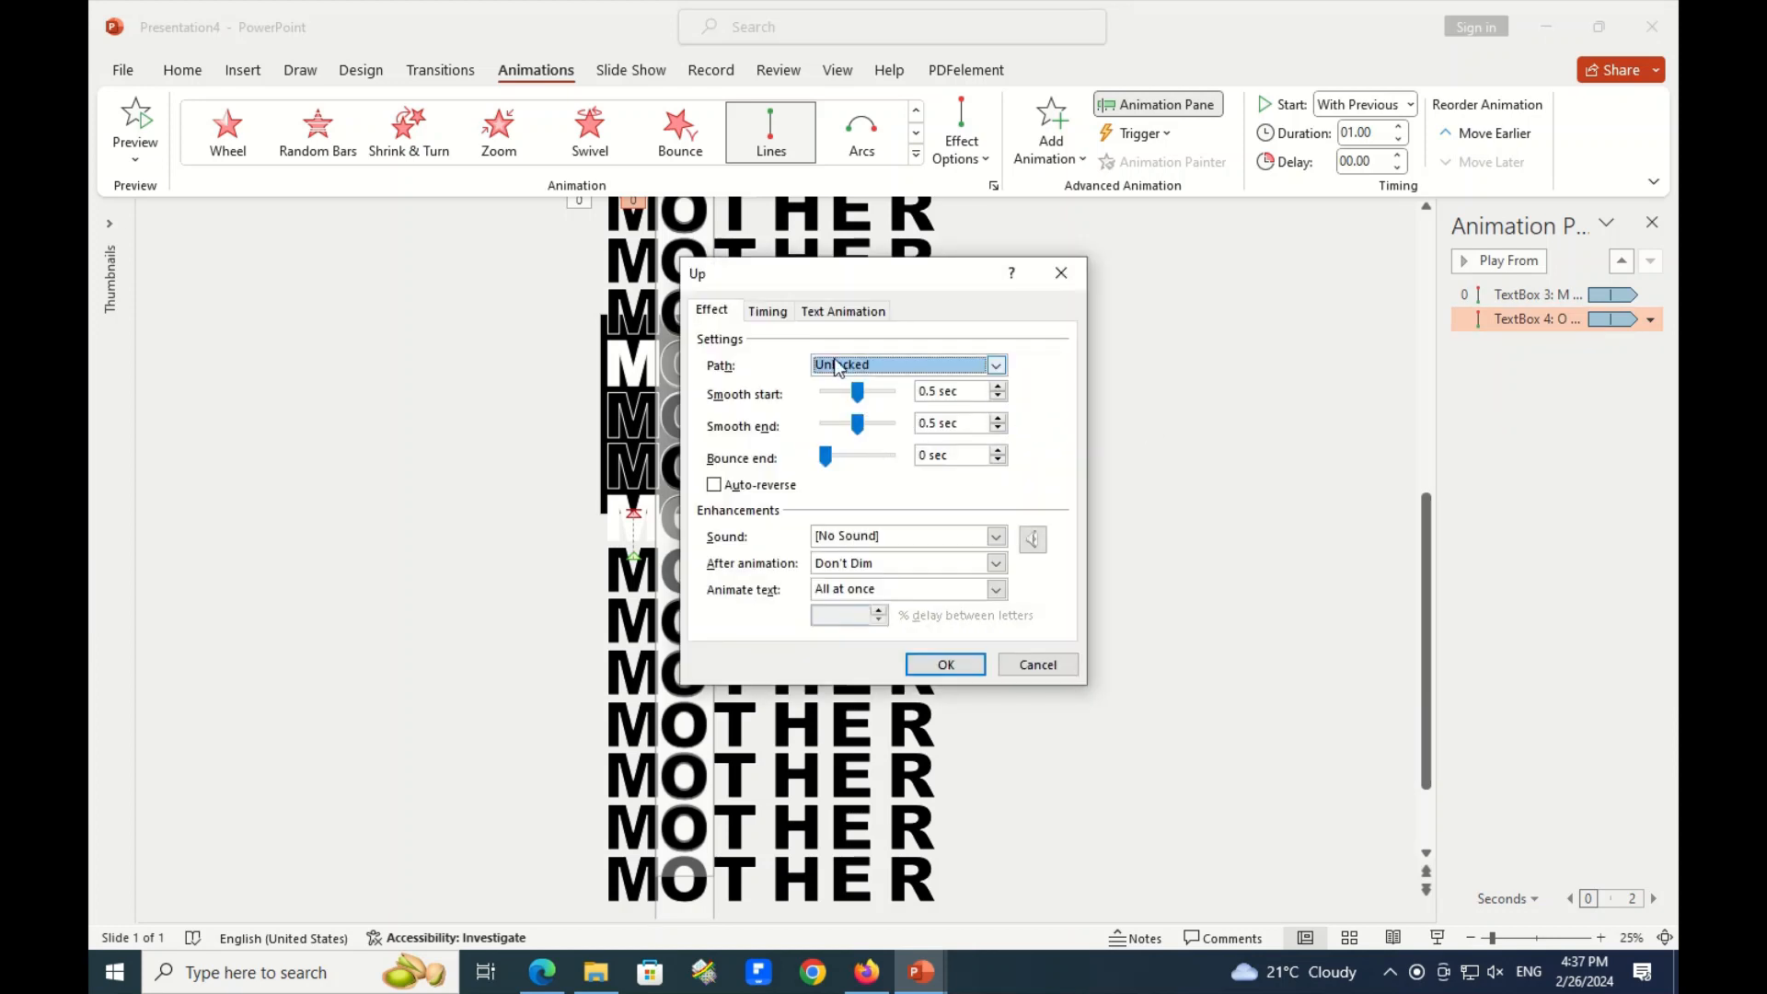
click(768, 313)
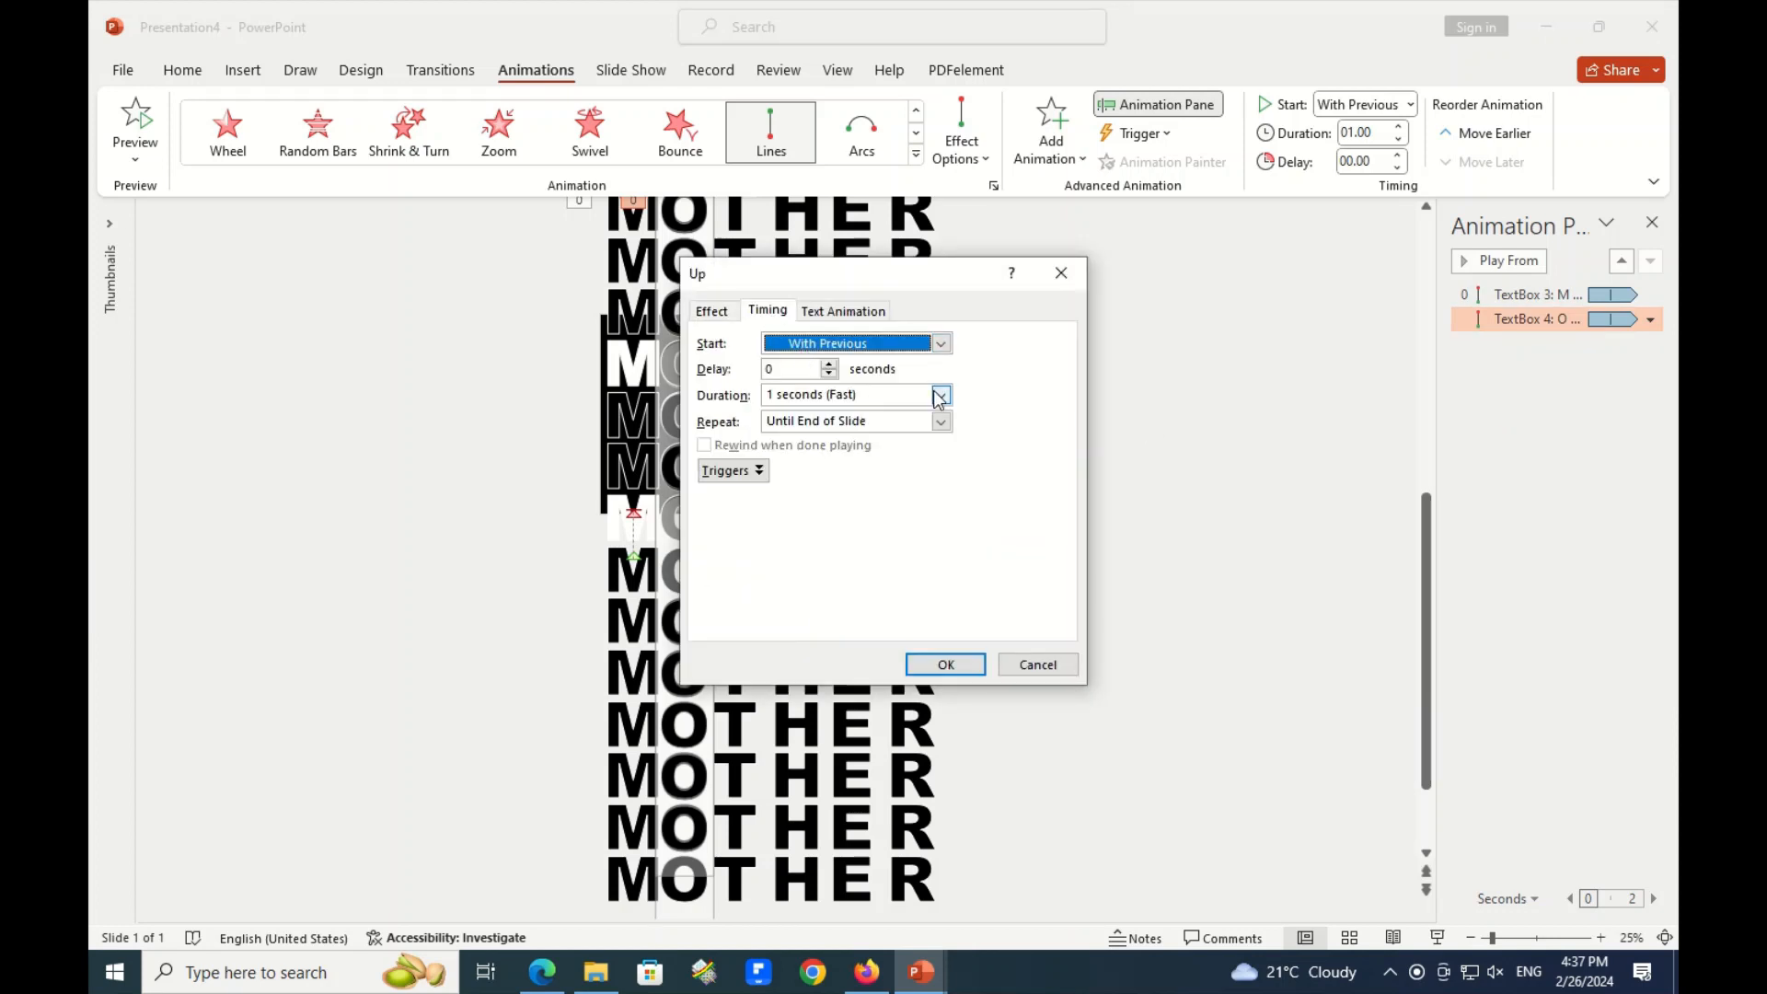
click(1056, 273)
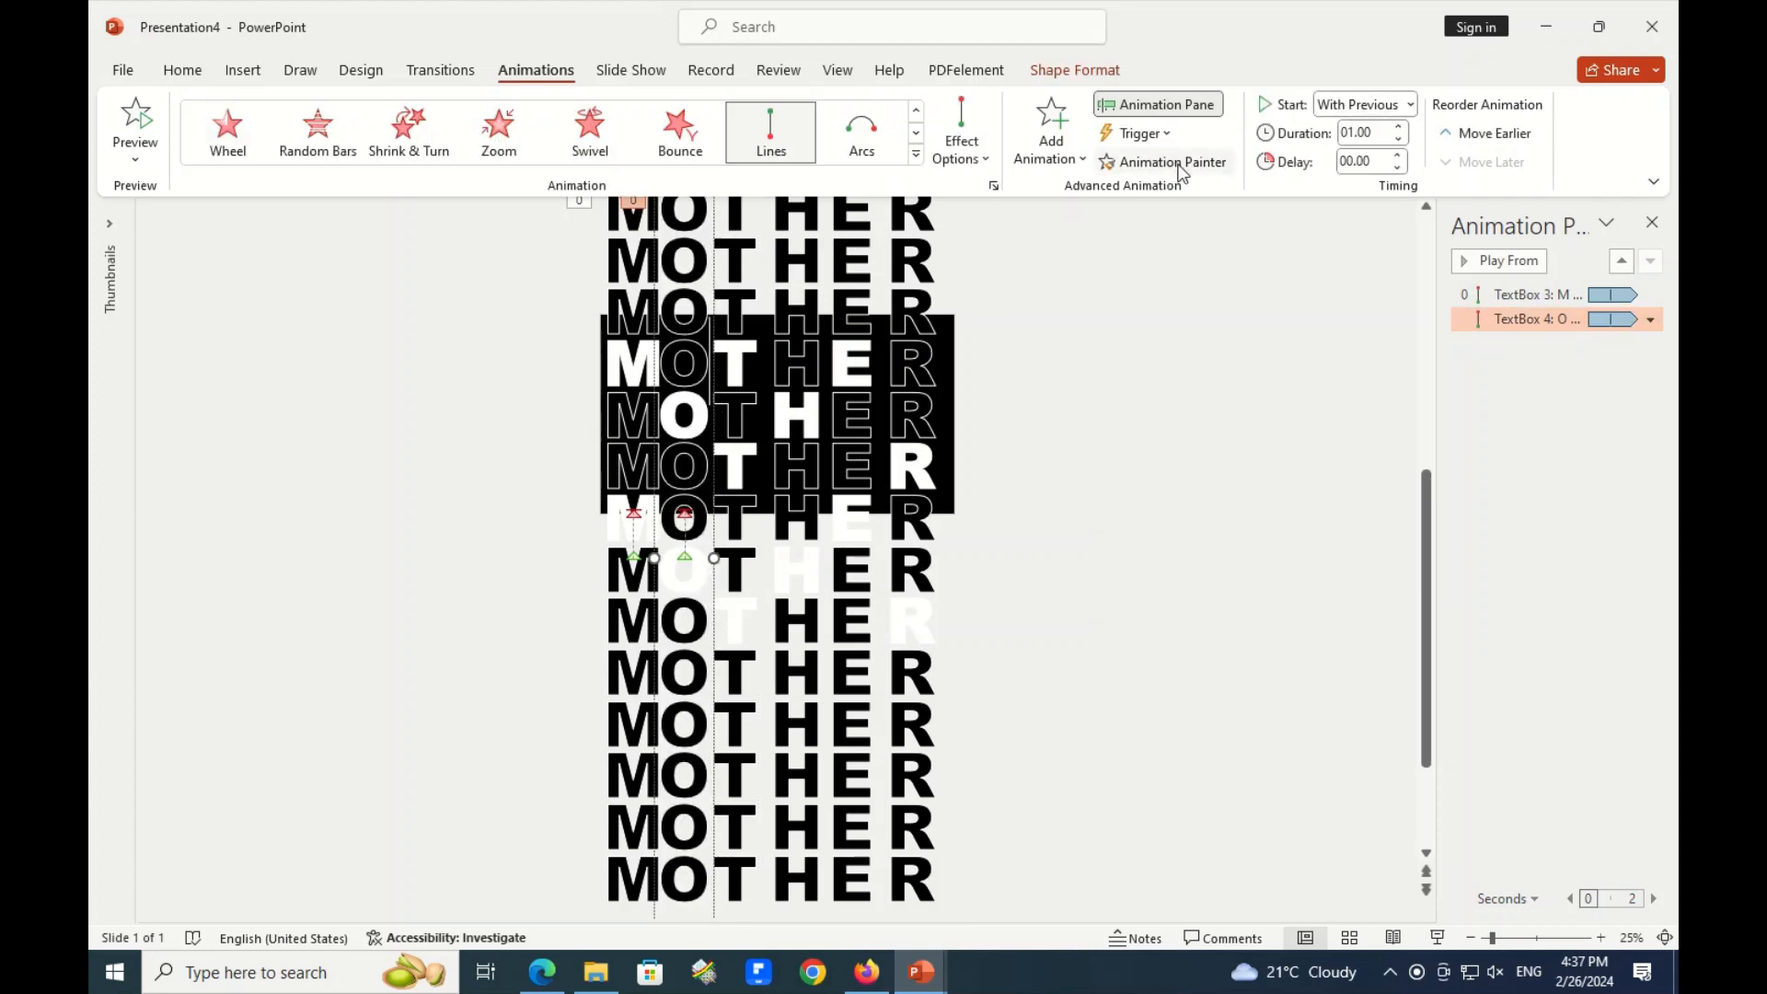
Copy the motion path animation to the T, H, E and R columns with the Animation Painter.
click(732, 364)
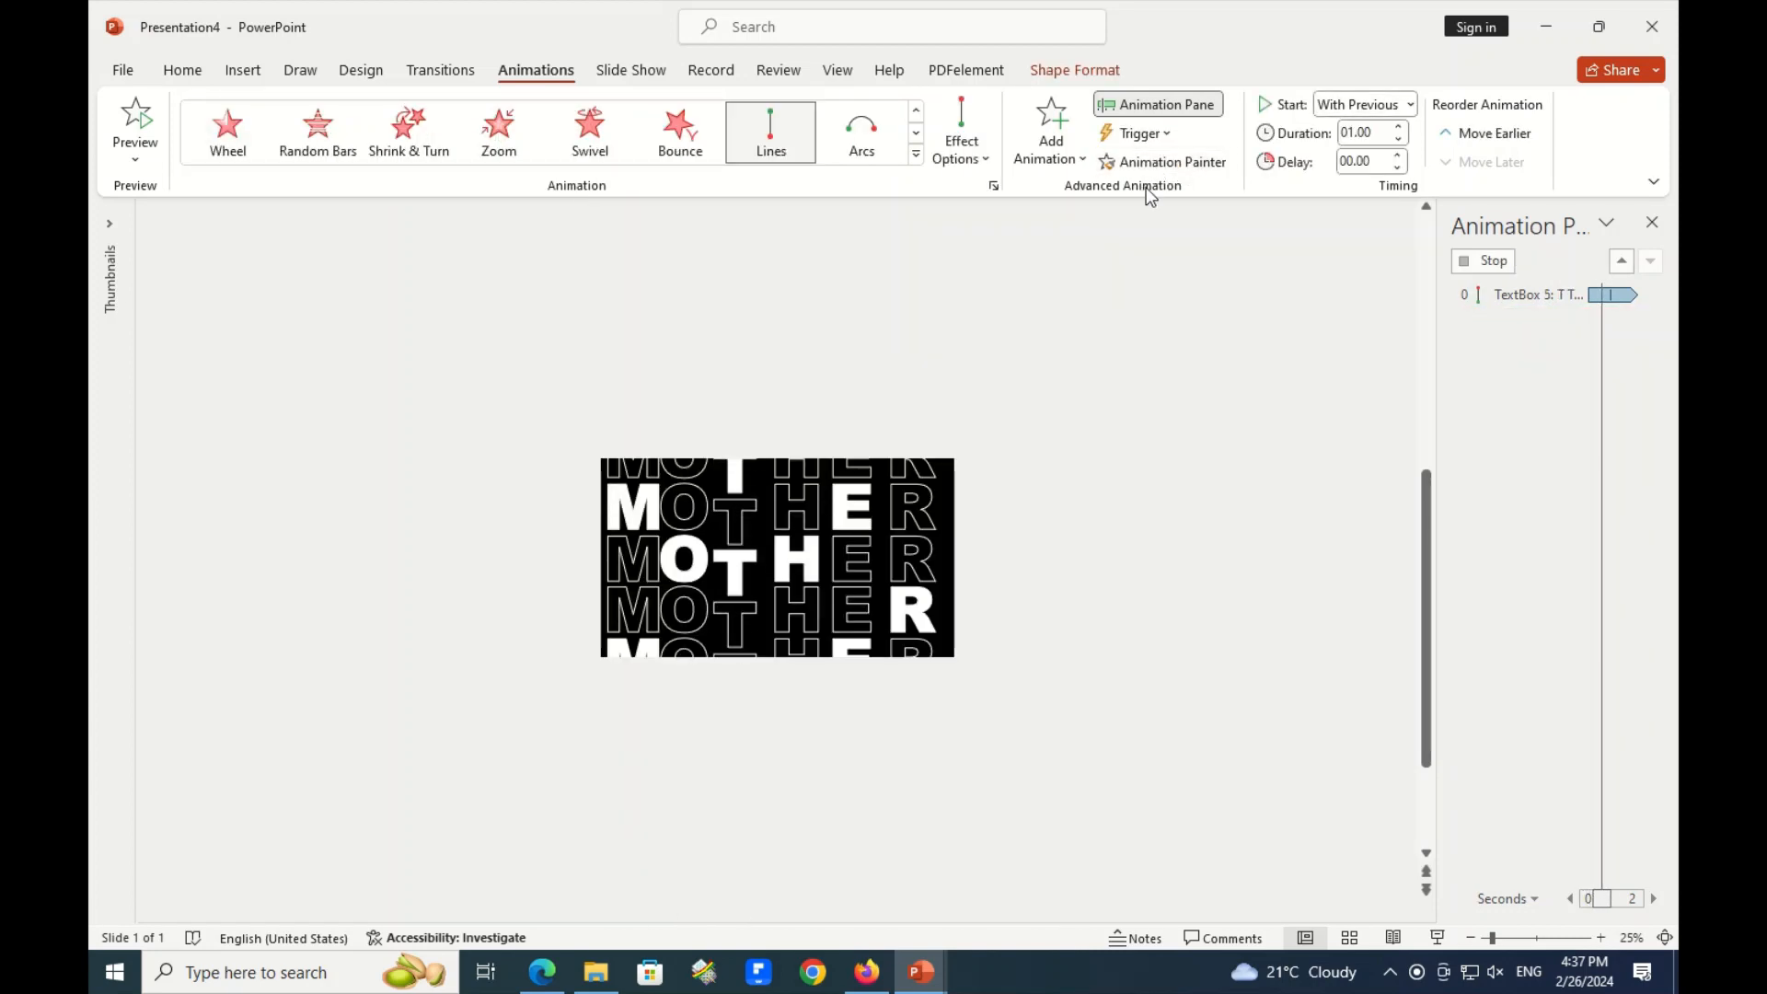
click(784, 453)
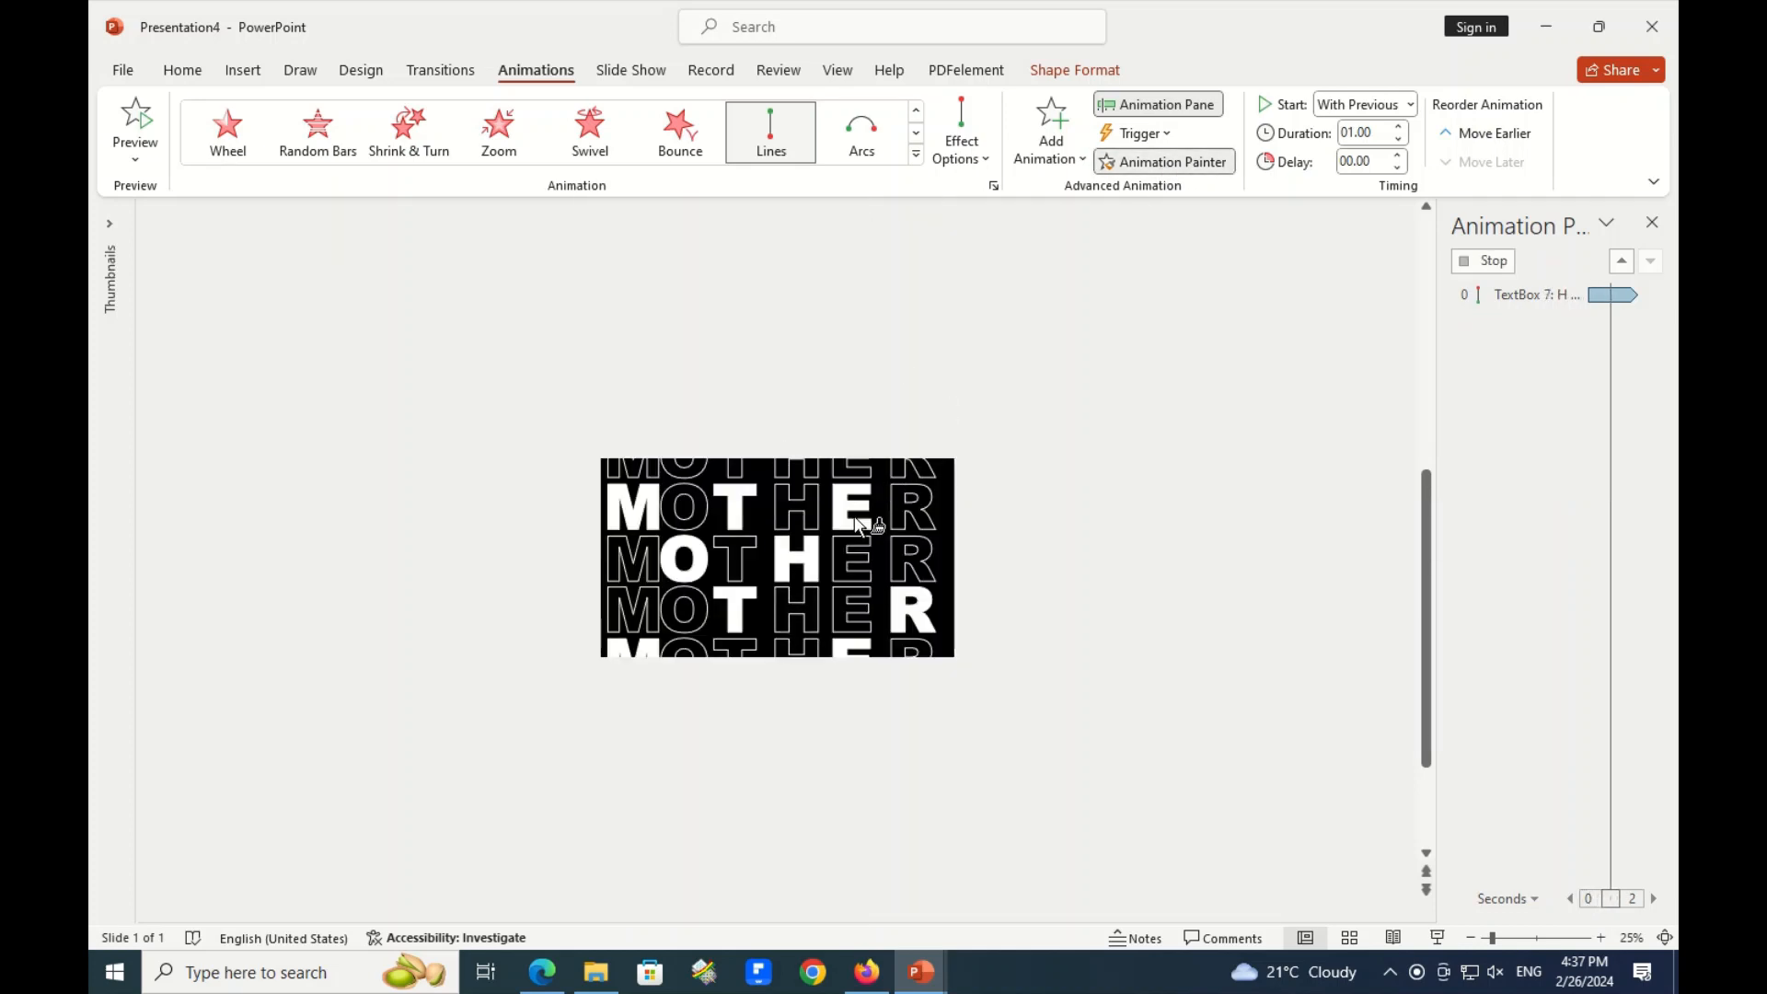
click(856, 523)
click(937, 482)
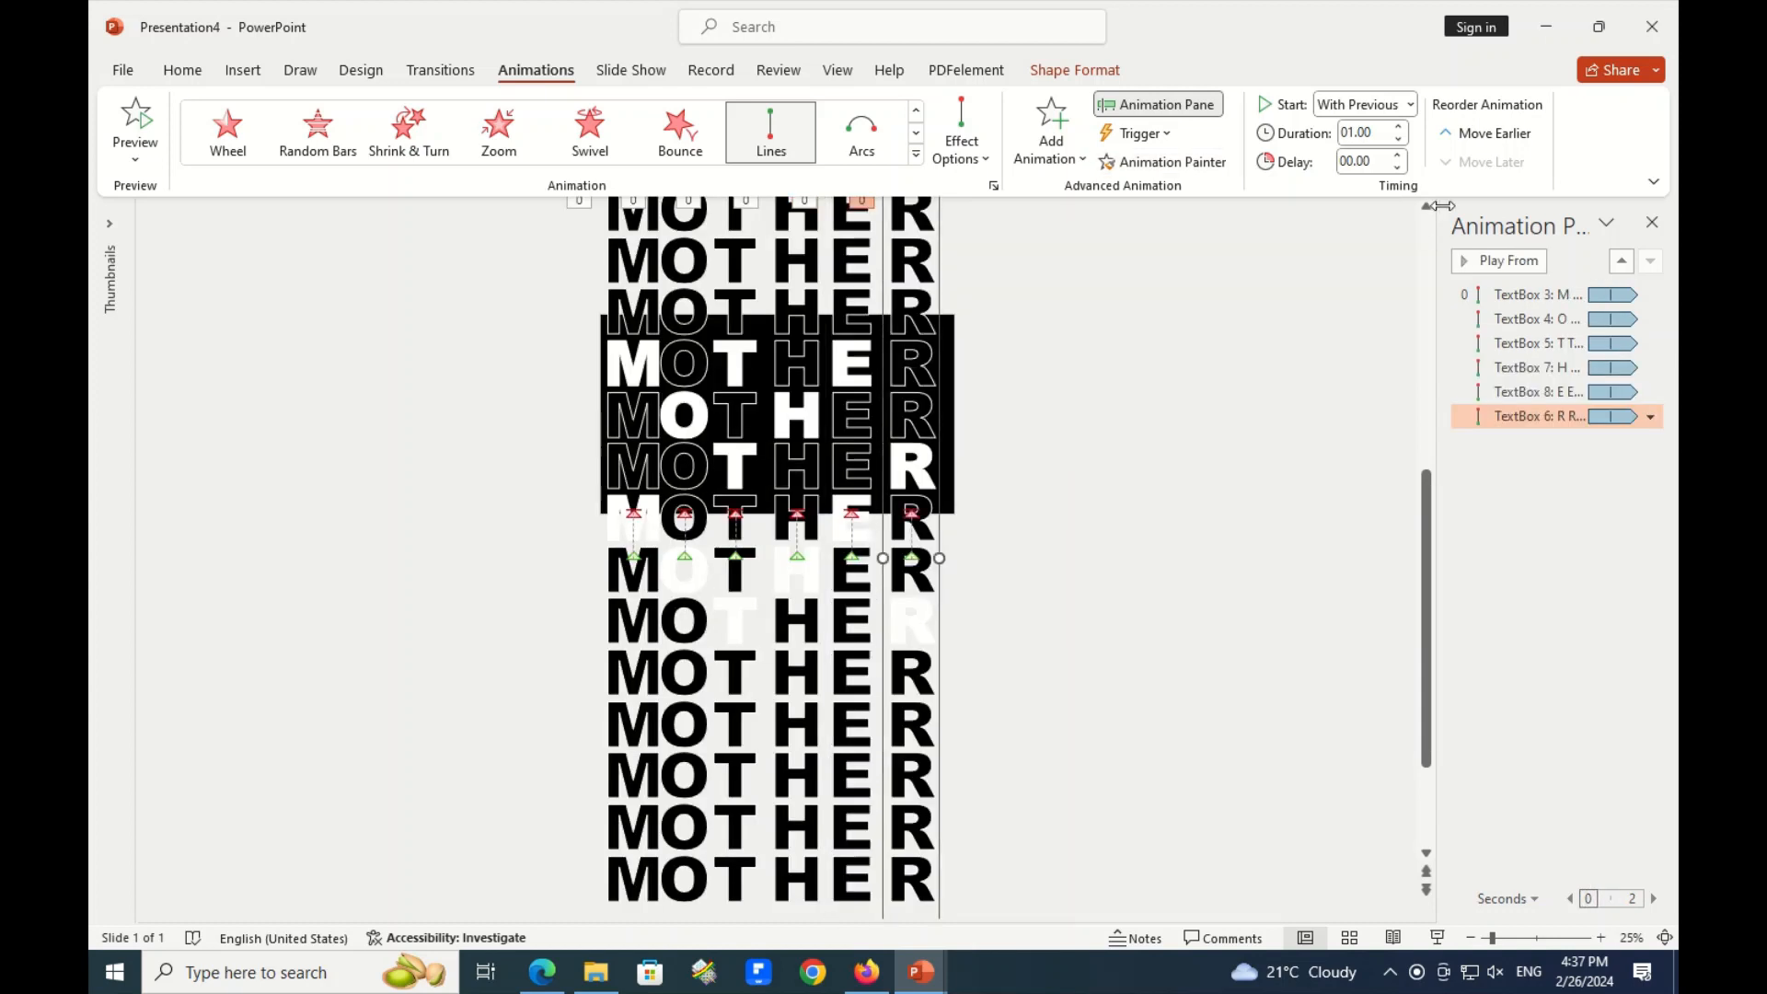
Delay the T and R columns' motion paths by 0.5 seconds and those of the O and E columns by a shorter time.
click(1549, 315)
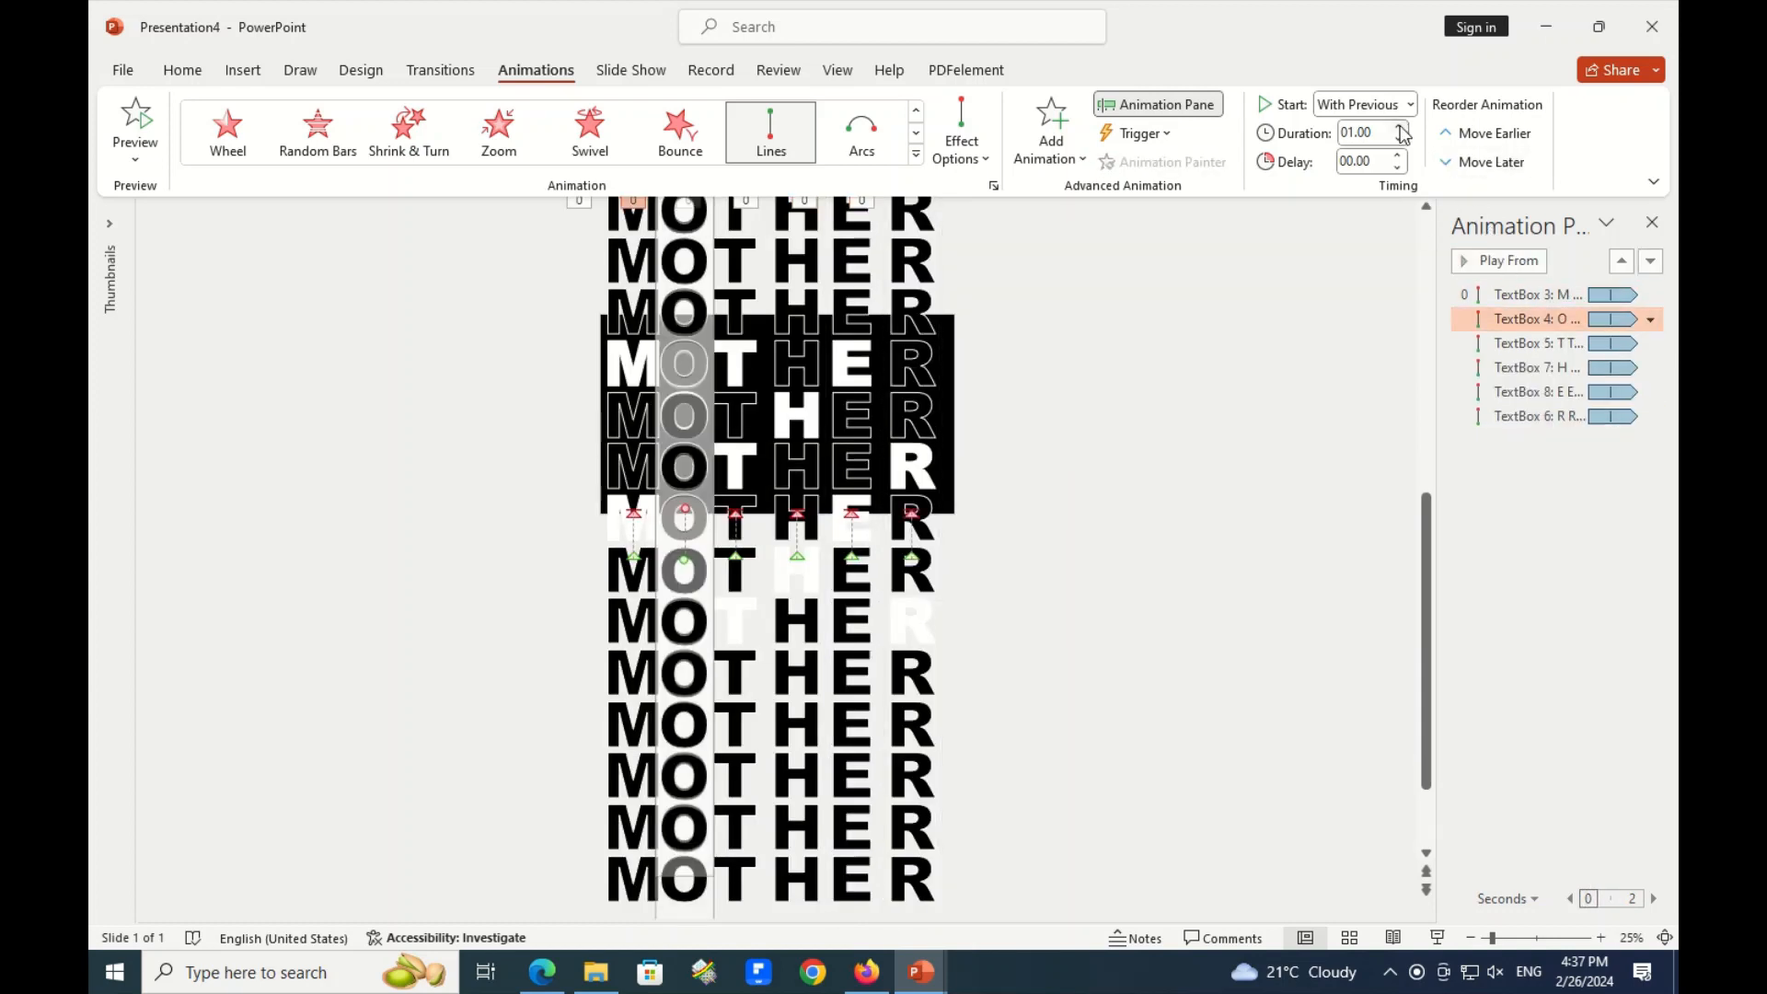
click(1501, 343)
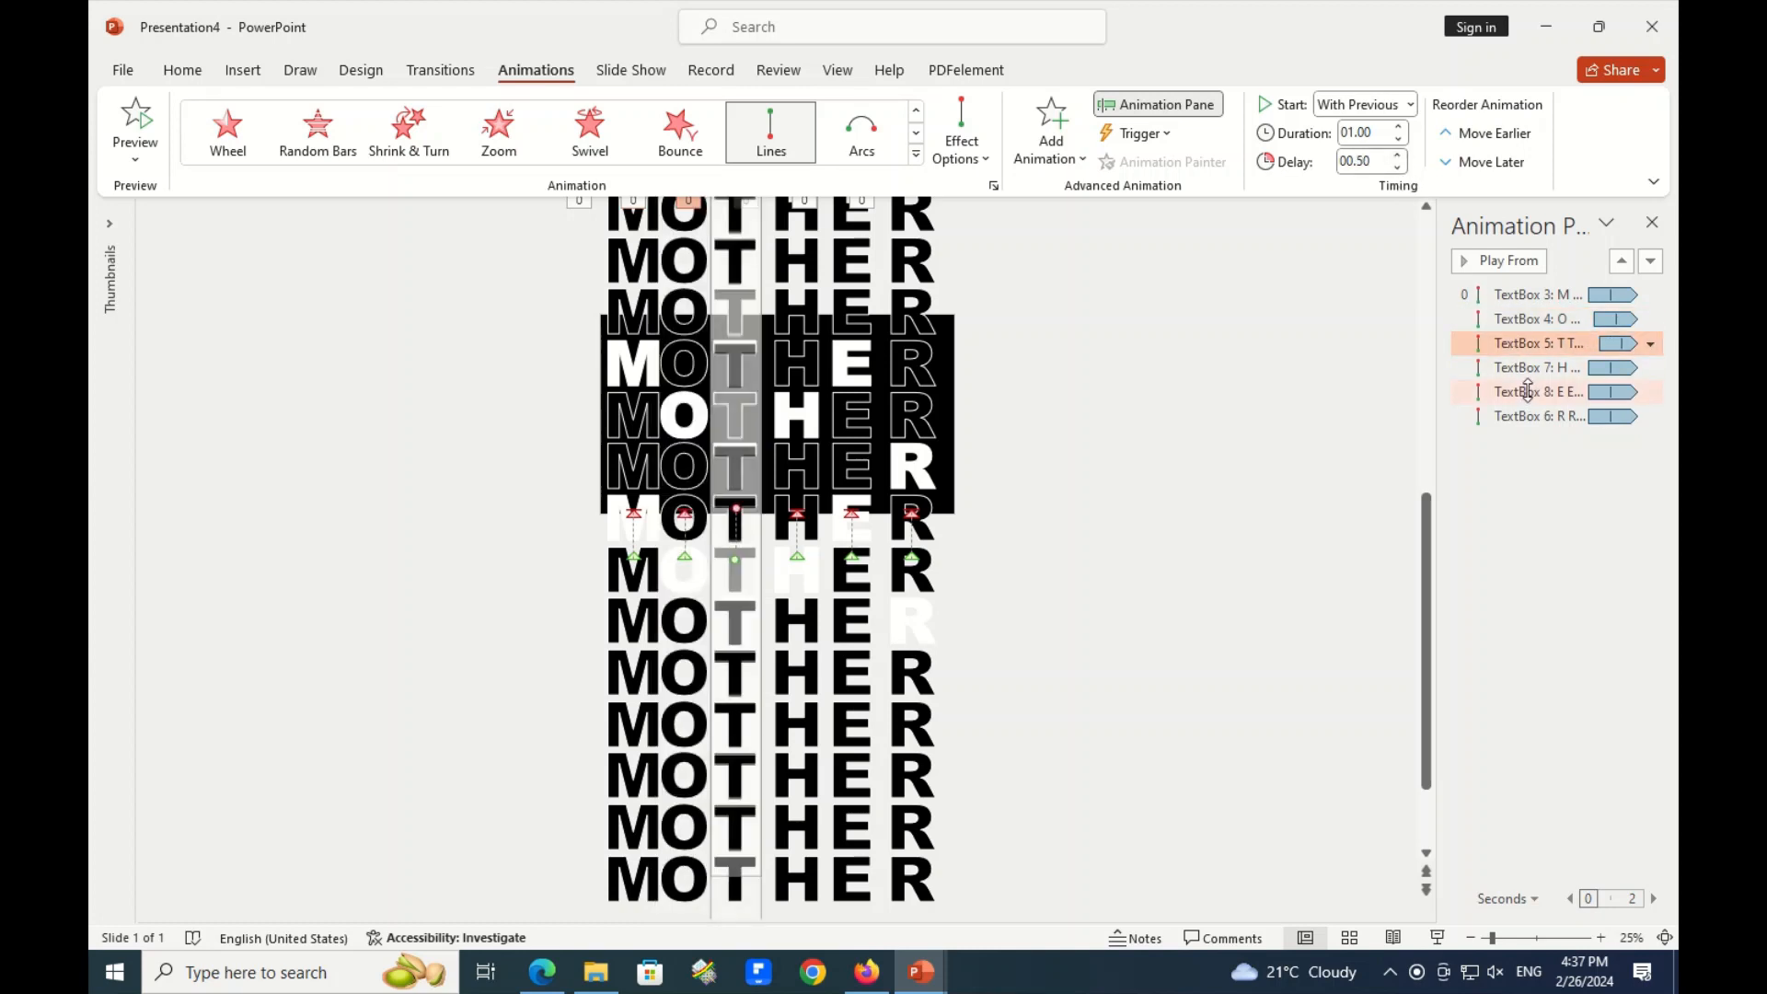
click(1529, 368)
click(1529, 391)
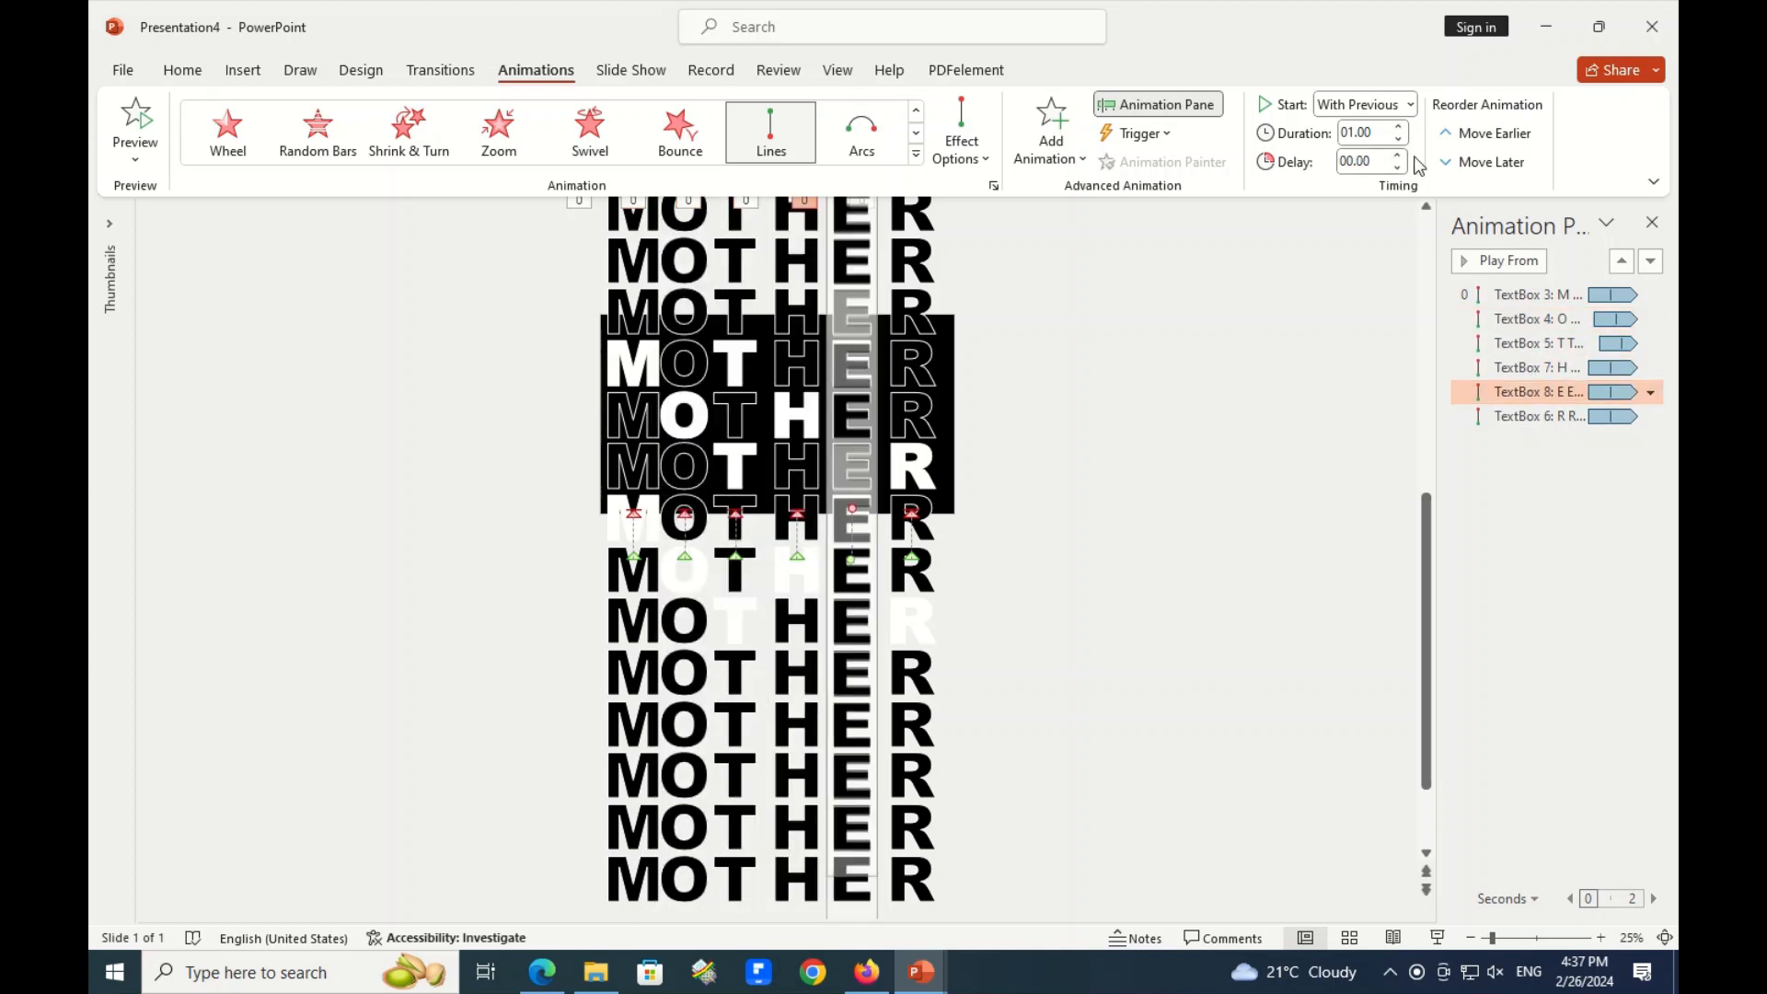
click(1528, 417)
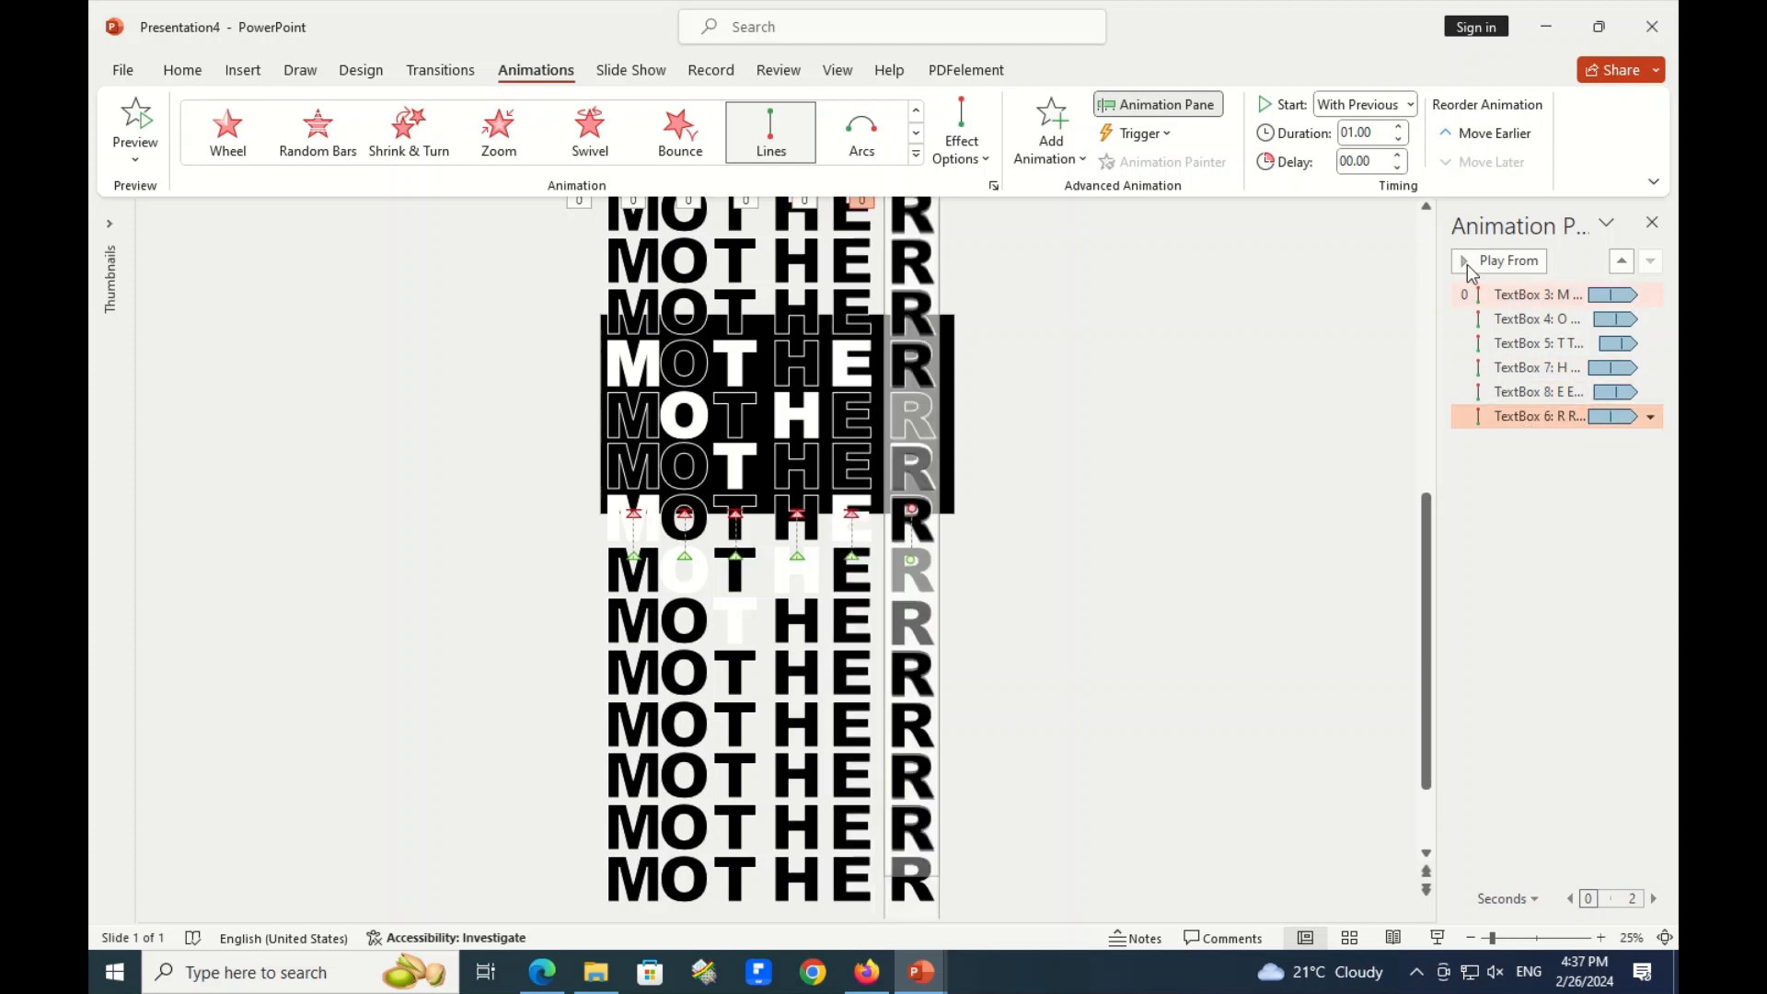
click(1320, 427)
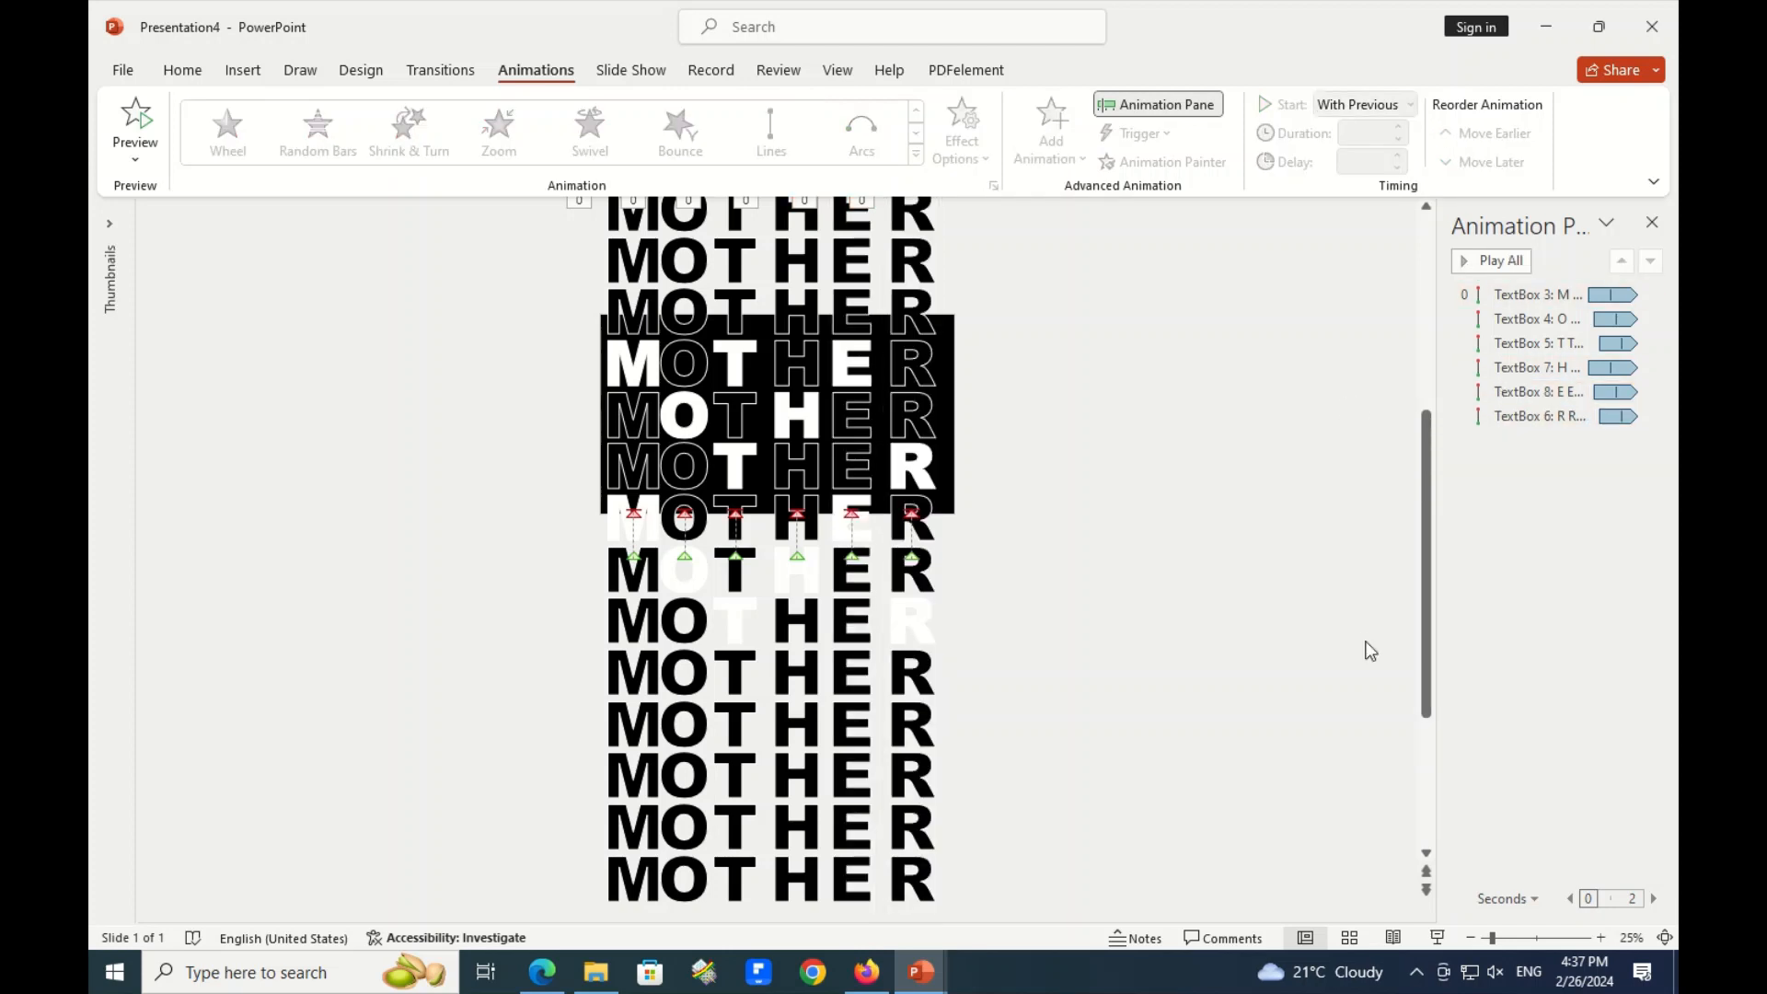
Play the slide as a slide show to review the staggered movement of the letter columns.
click(1438, 937)
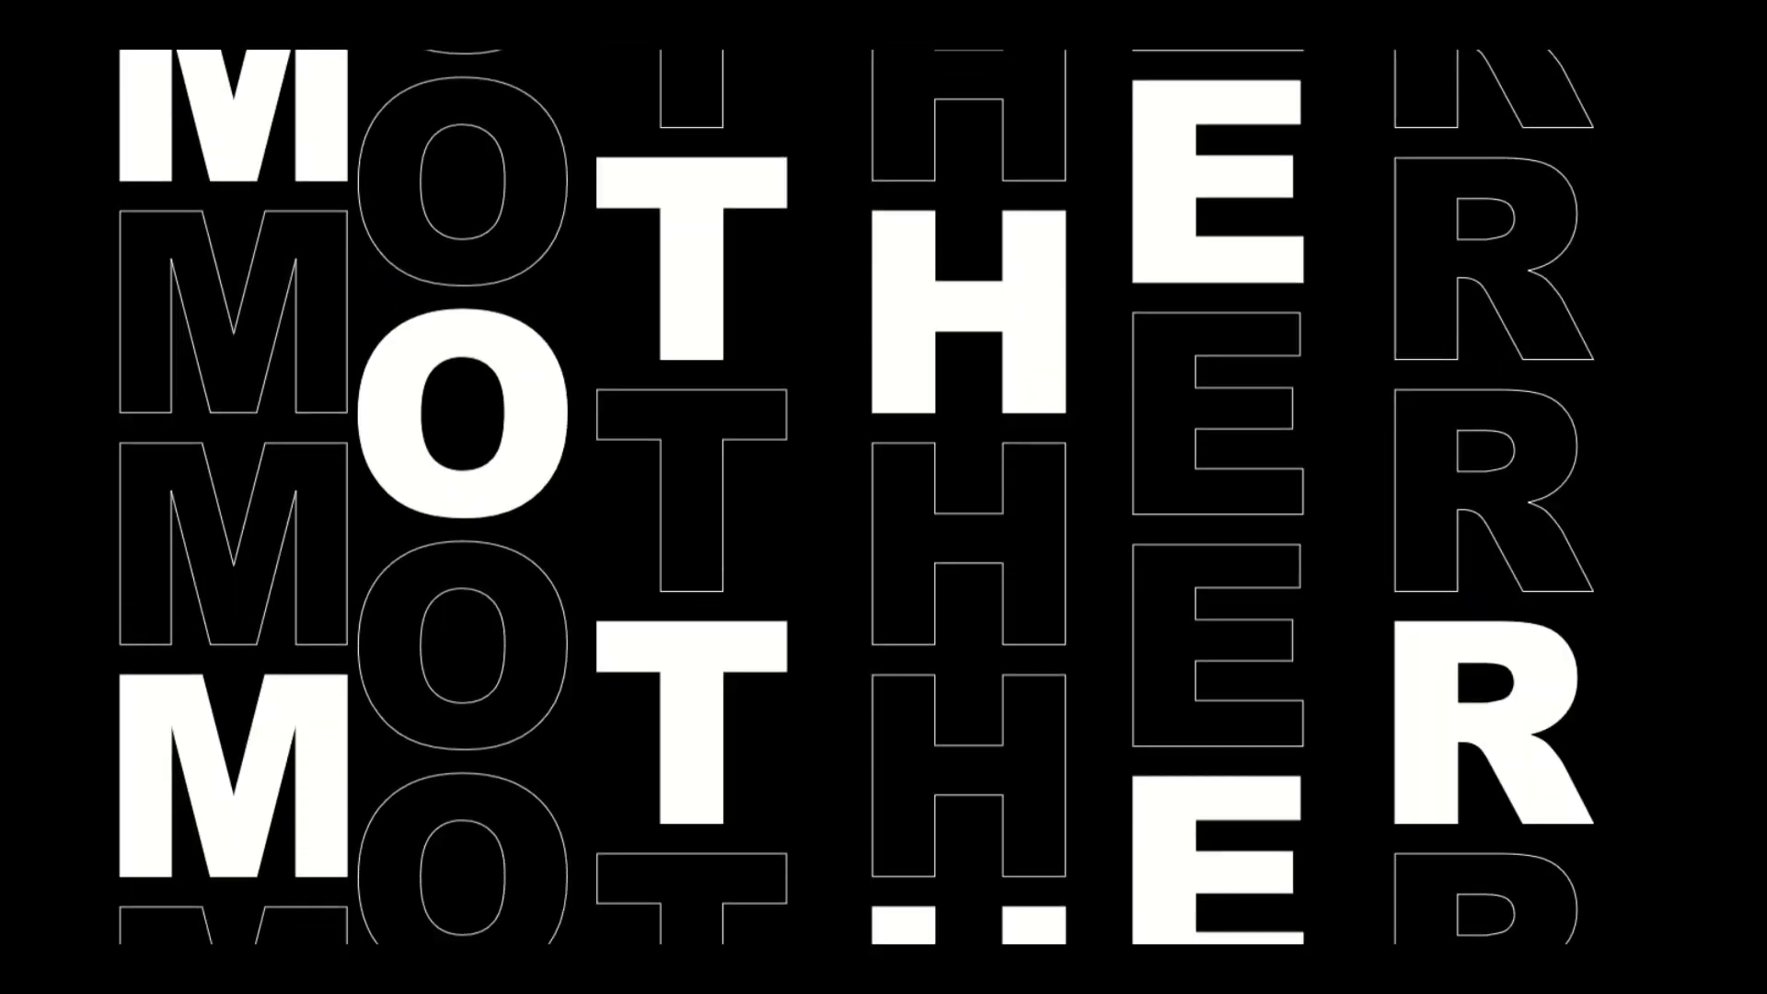
mouse_move(713, 7)
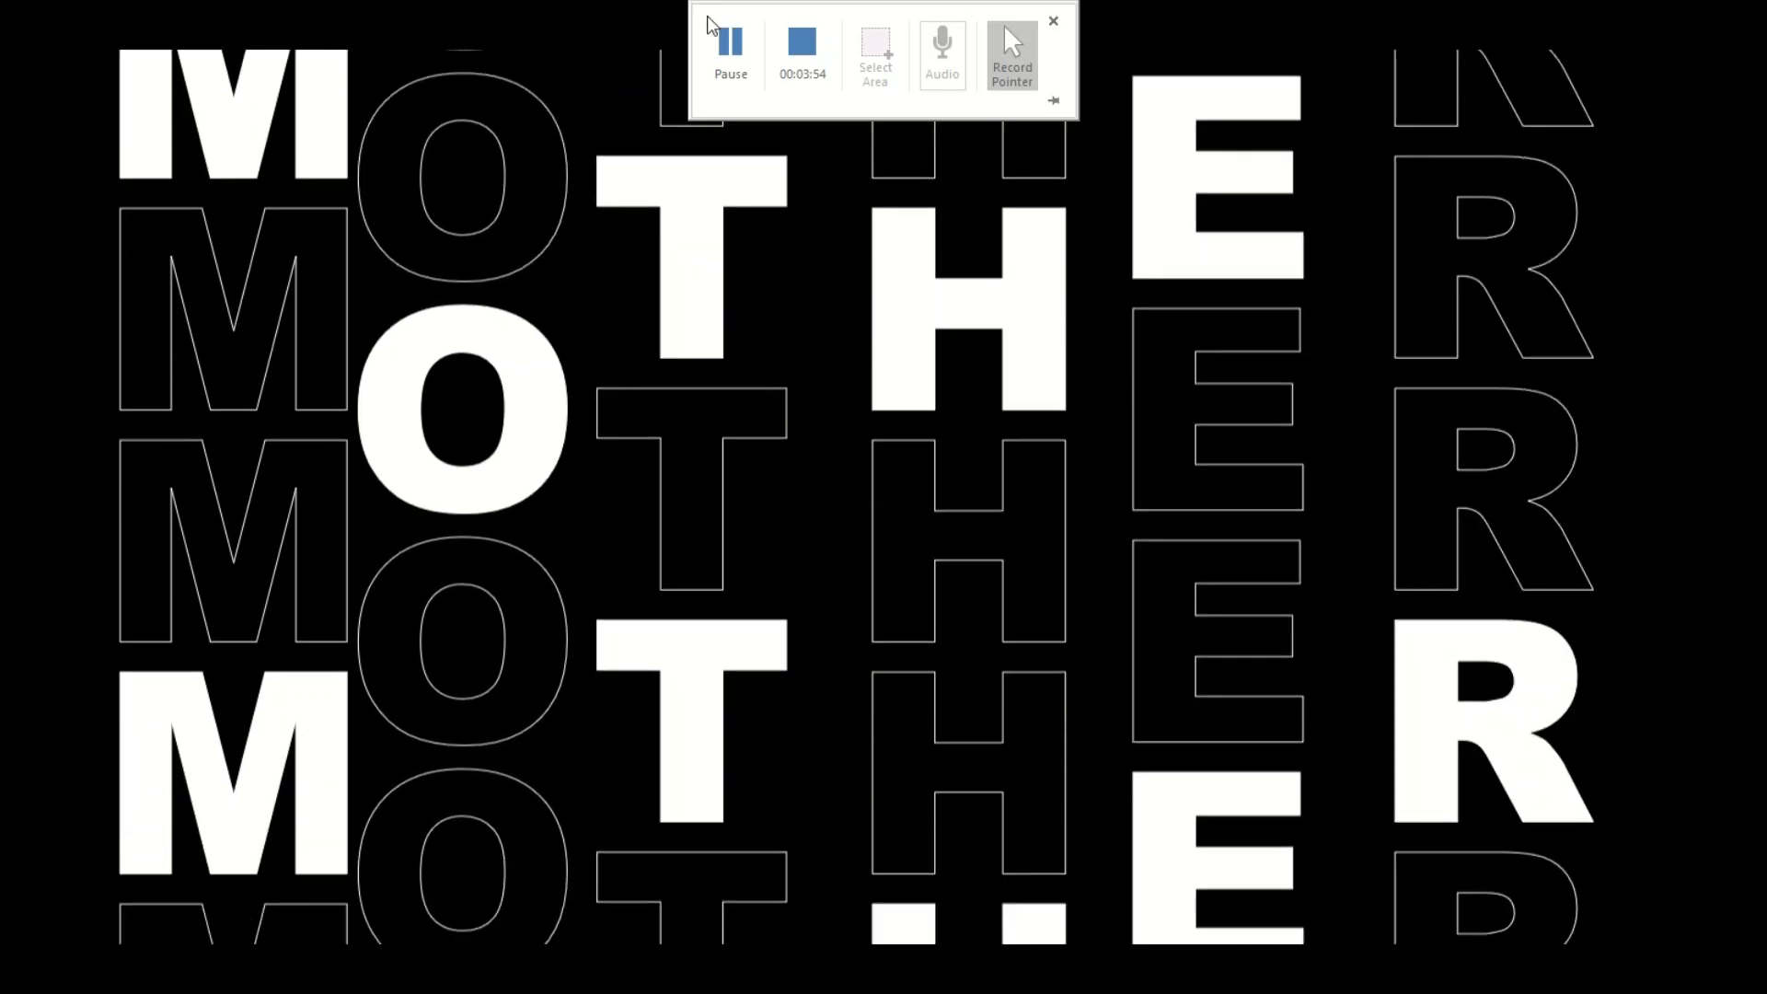